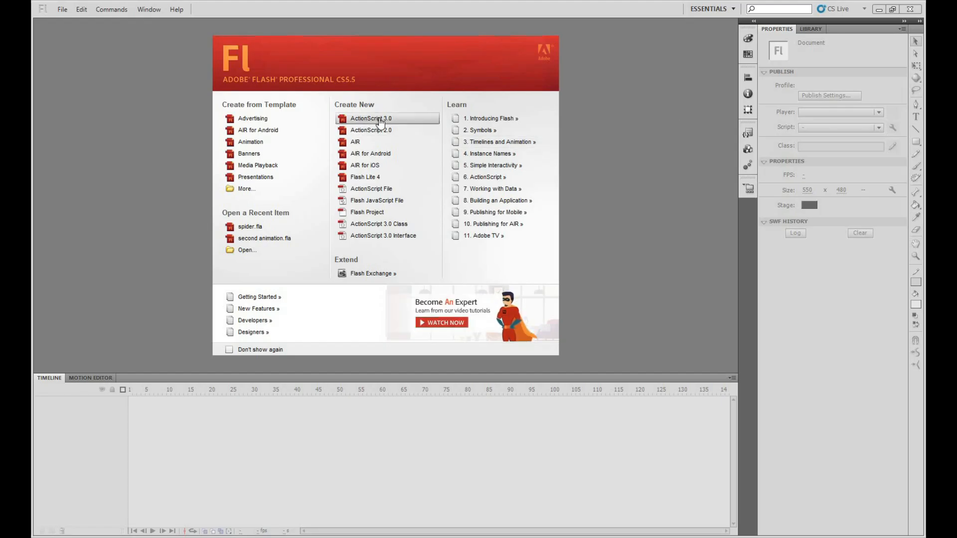
Create a new ActionScript 3.0 document and set its stage size to 700 × 500 px
click(379, 120)
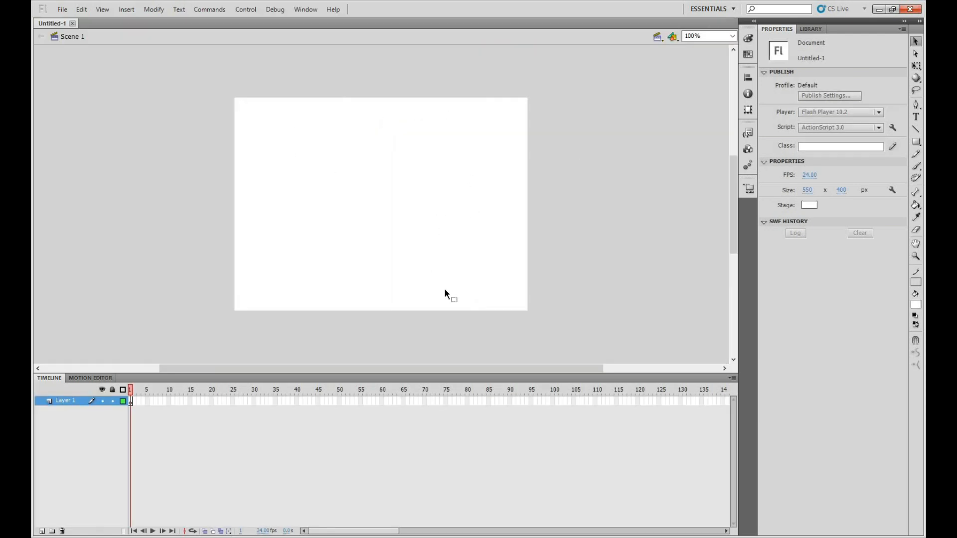
drag(452, 374, 444, 435)
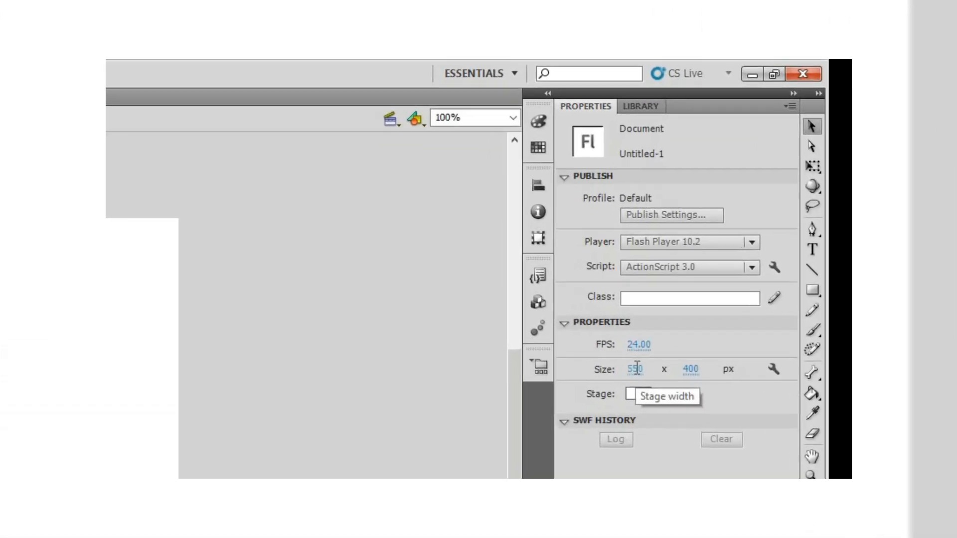
click(534, 305)
drag(676, 398, 855, 397)
key(Tab)
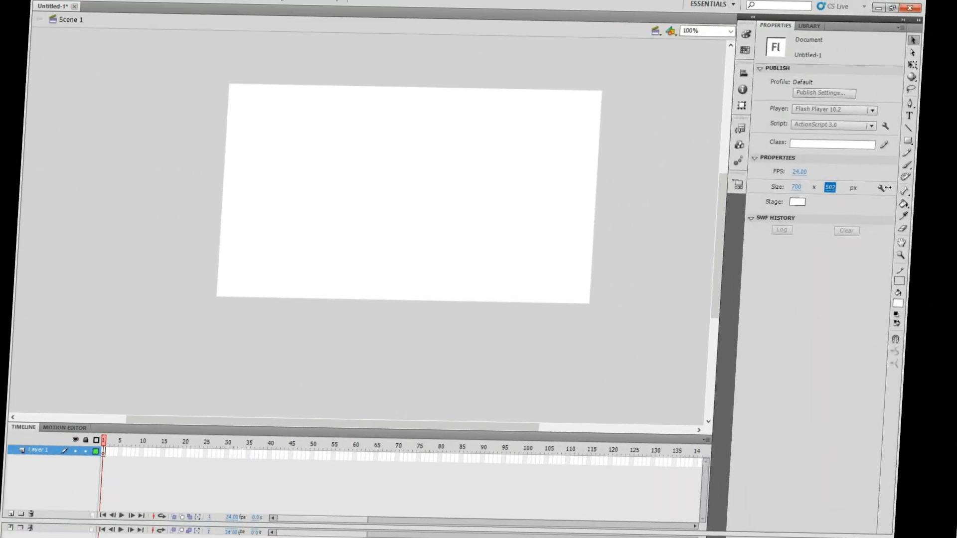
key(Return)
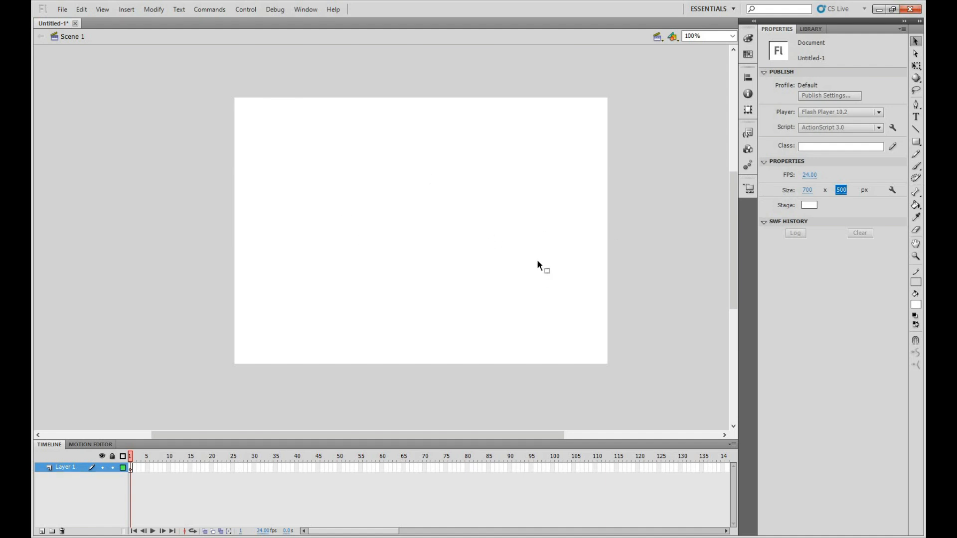
Try the greys #CCCCCC and #999999 as the stage colour and restore it to white #FFFFFF
click(808, 205)
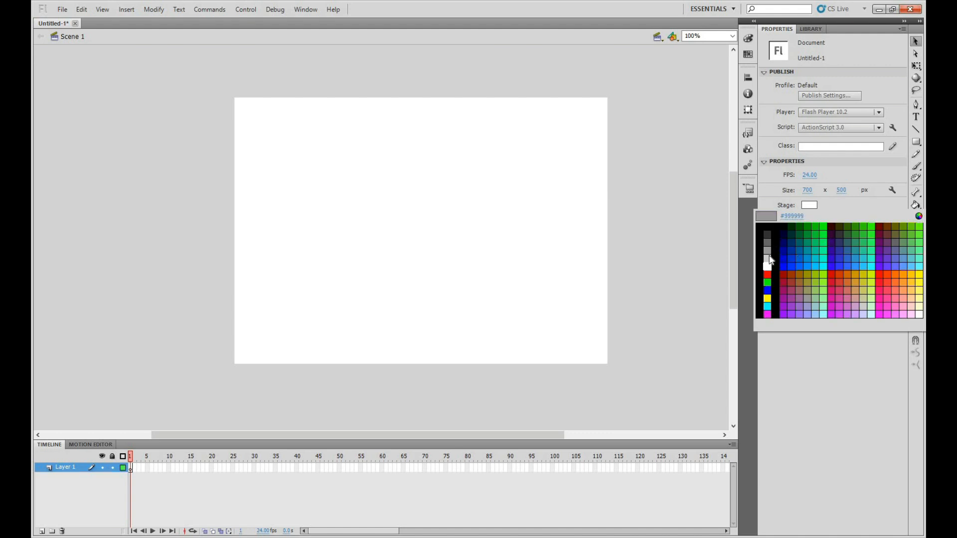
click(812, 209)
click(808, 205)
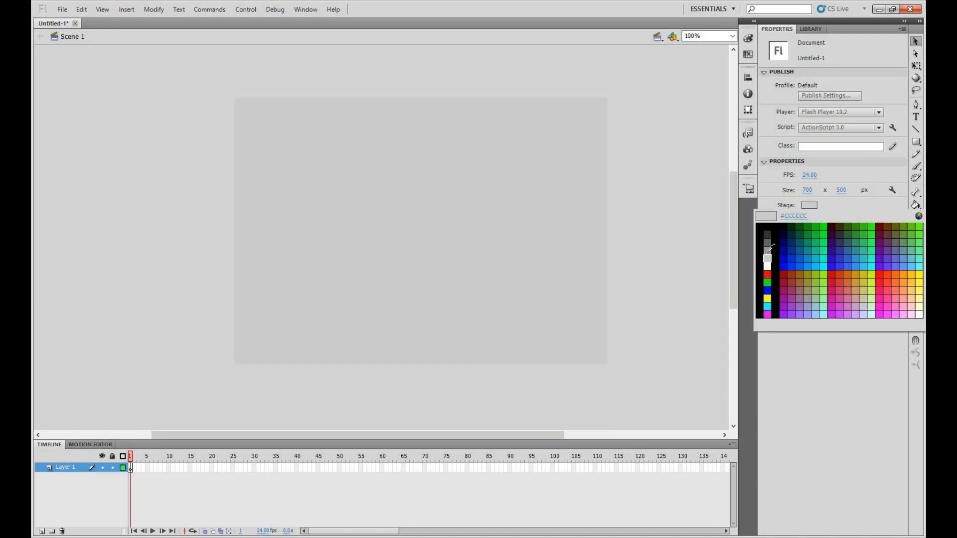
click(767, 256)
click(811, 205)
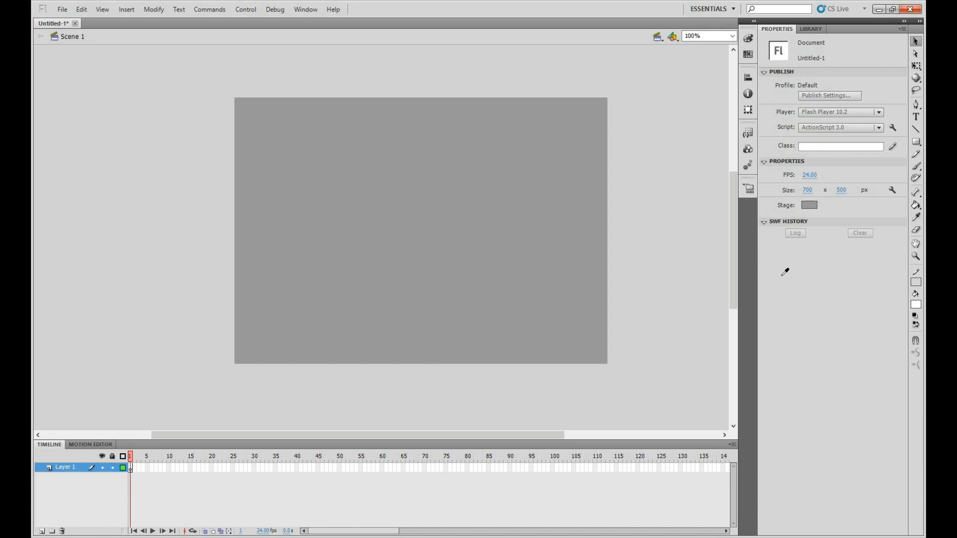
click(767, 259)
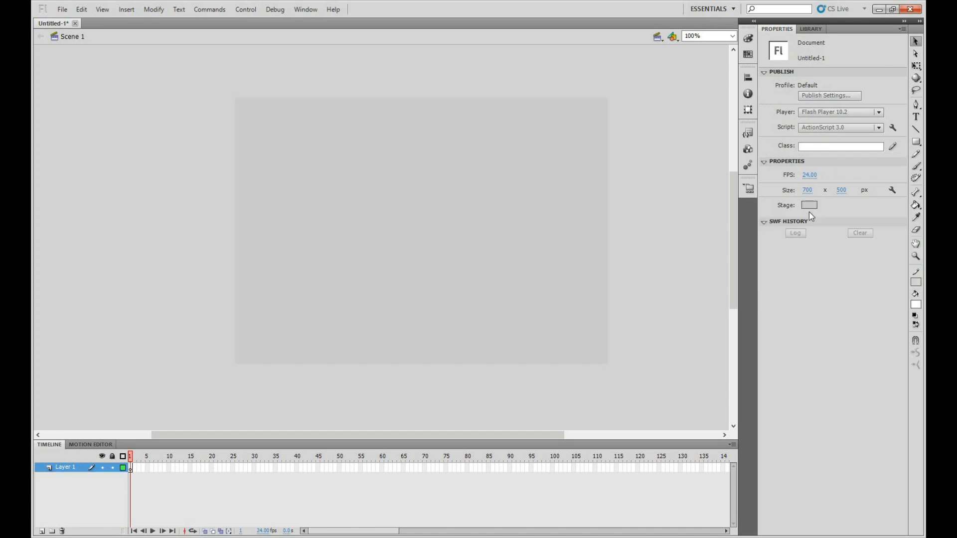
click(808, 205)
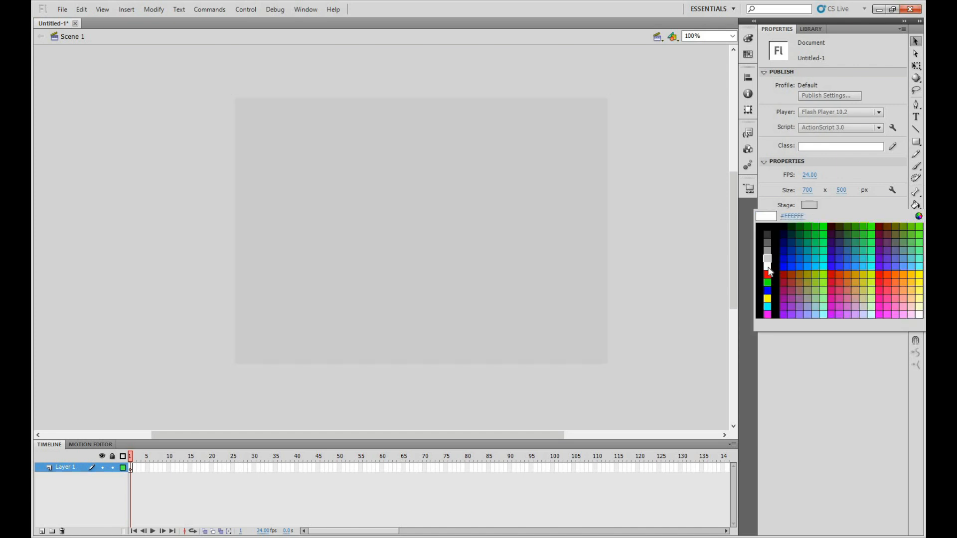
click(767, 265)
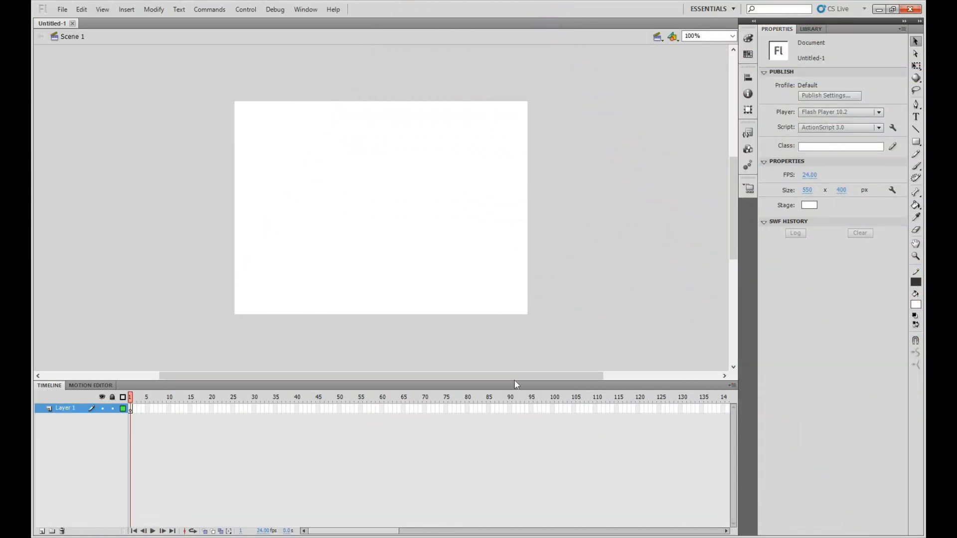
In Layer 1's first frame, draw an oval about 188 × 145 px with no stroke and a #999999 fill, below the stage's centre
drag(510, 431, 509, 433)
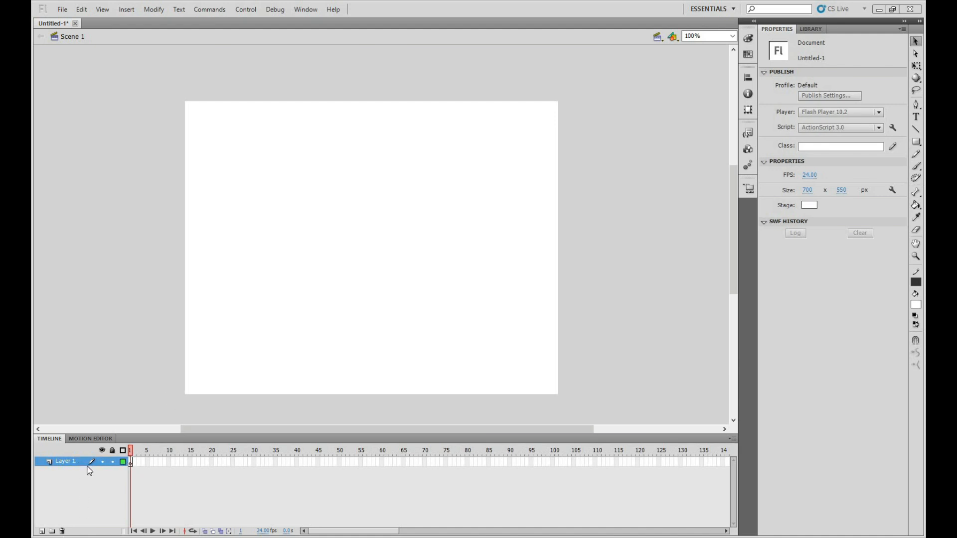
click(60, 461)
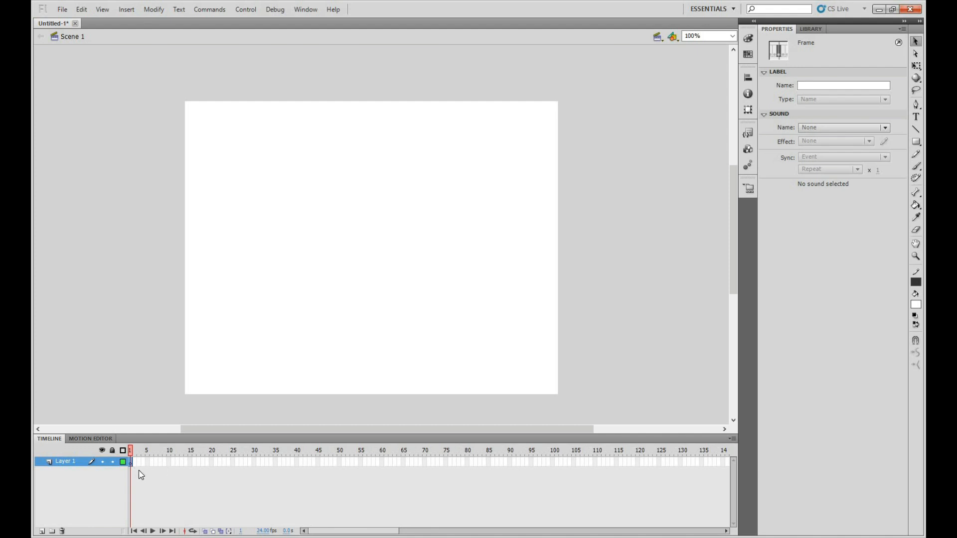
click(915, 143)
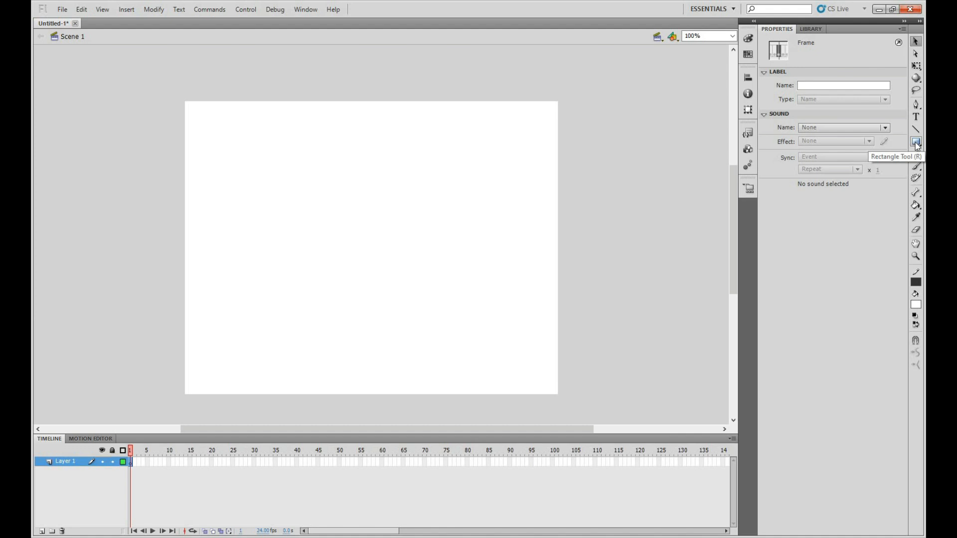
click(917, 144)
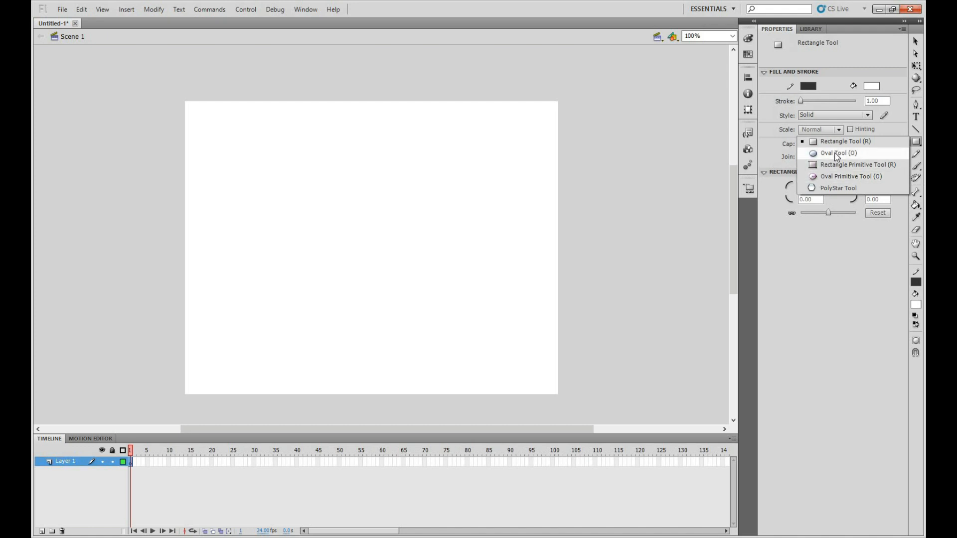
click(835, 153)
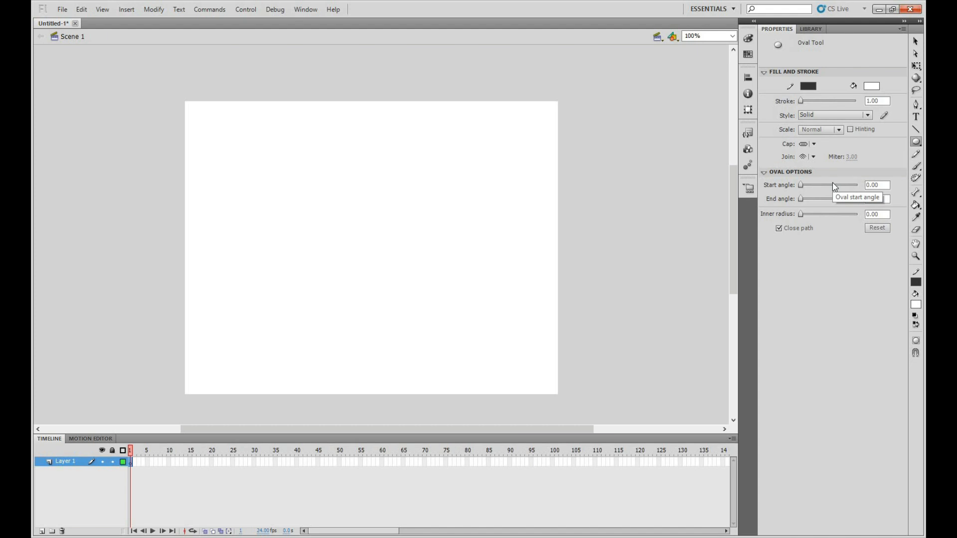
click(808, 85)
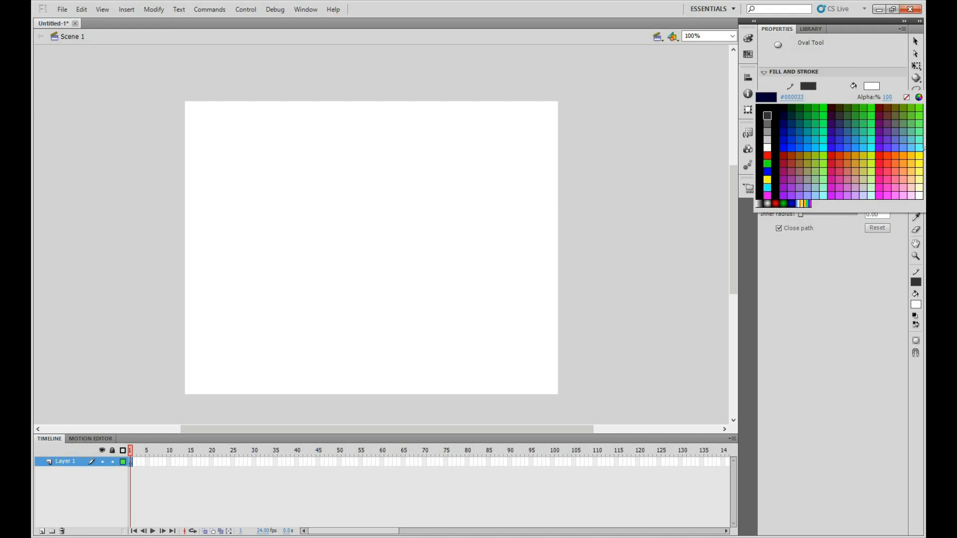
click(906, 98)
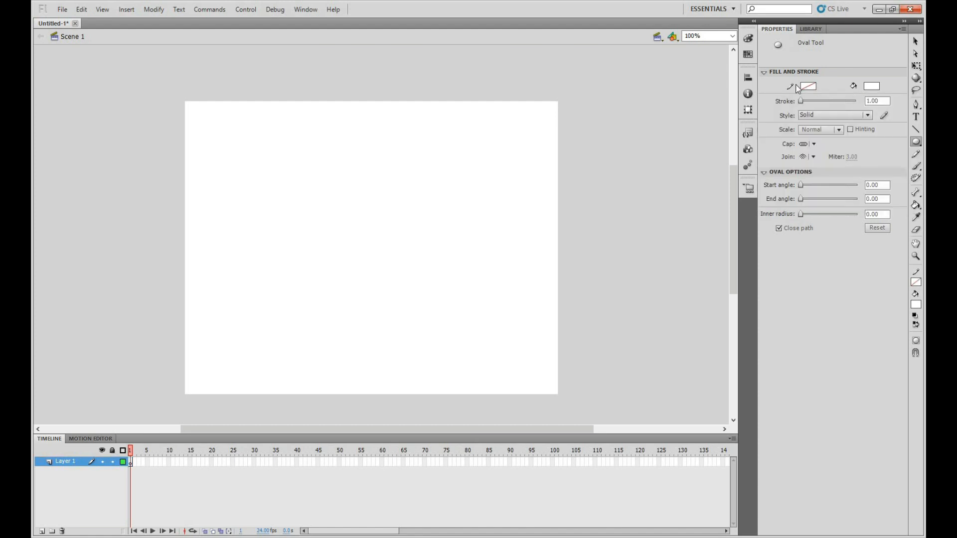
click(872, 90)
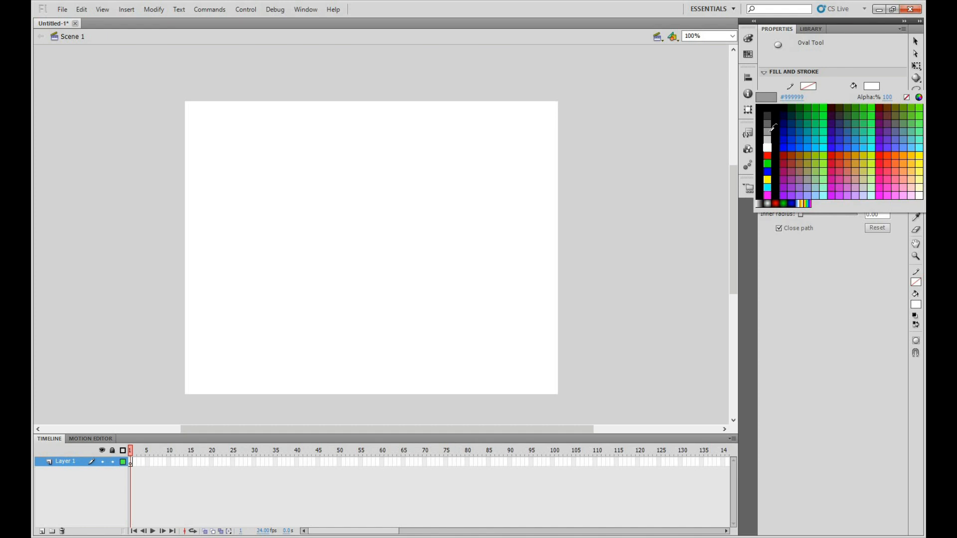
click(771, 131)
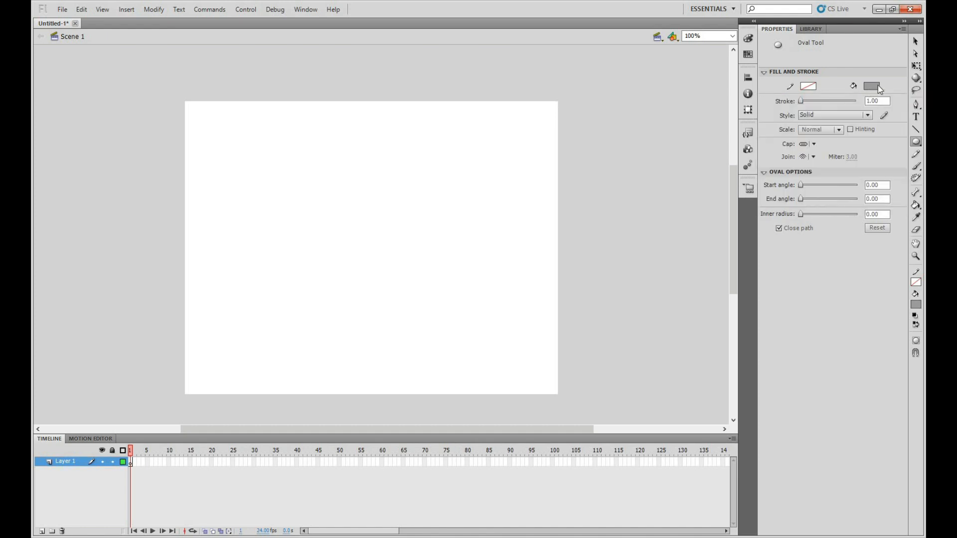
click(129, 464)
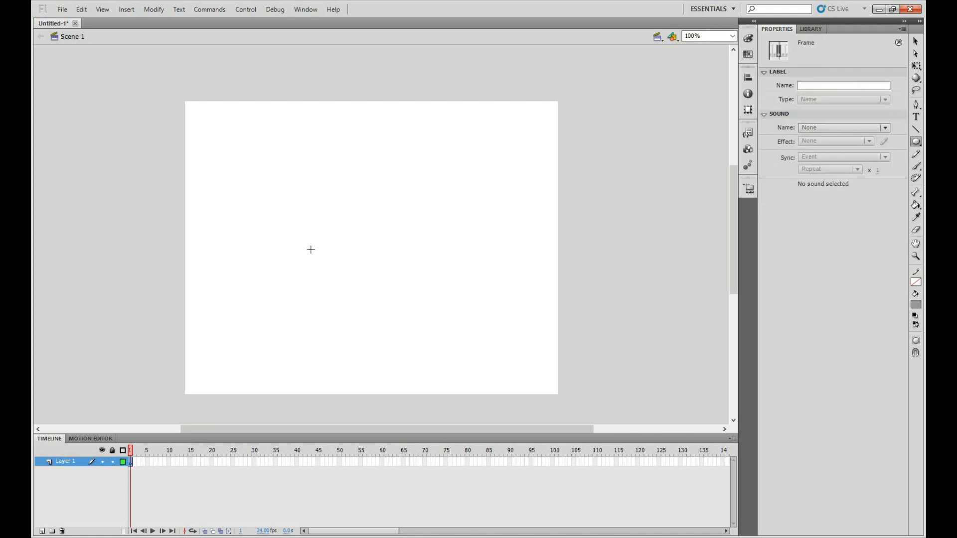
drag(310, 249, 405, 321)
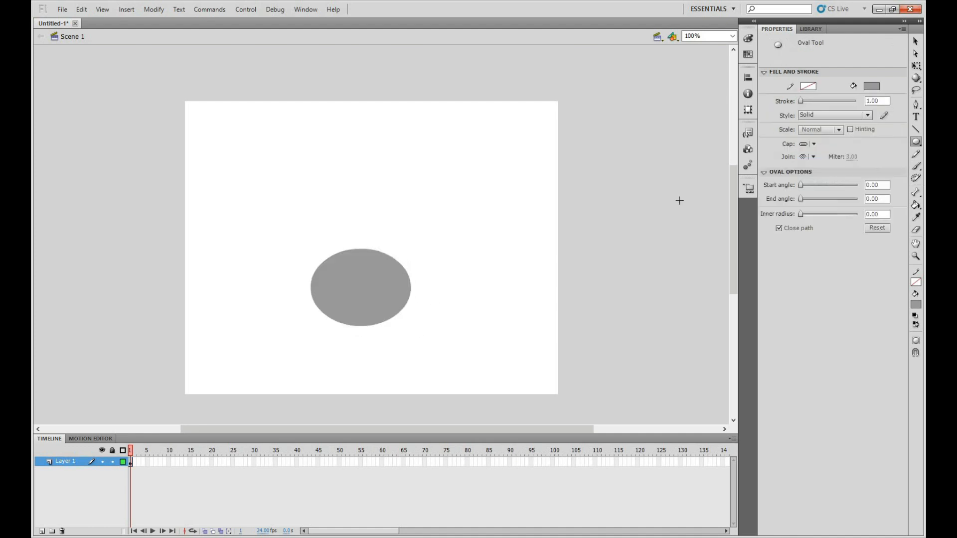
Move the grey oval up to the middle of the stage and deselect it
click(915, 41)
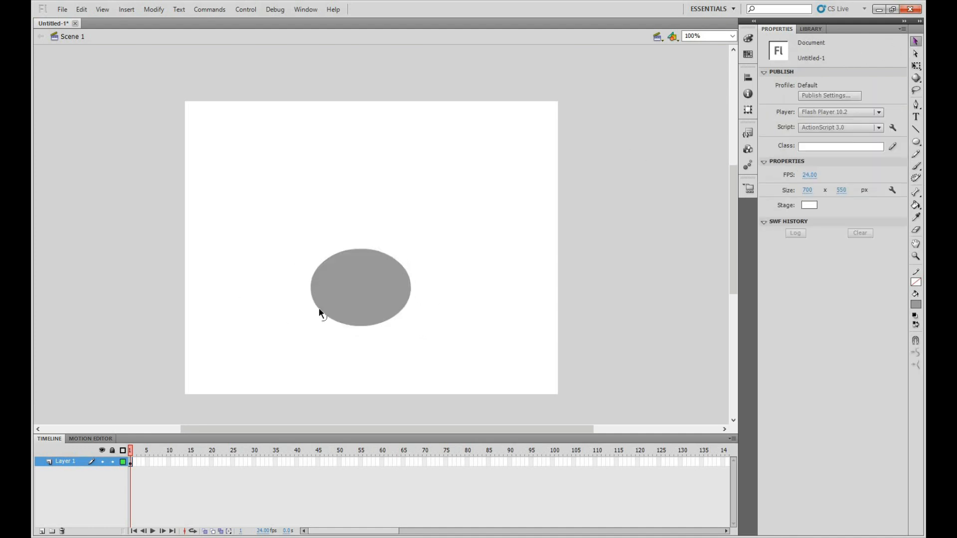
mouse_move(369, 271)
mouse_down()
mouse_move(385, 245)
mouse_move(366, 256)
mouse_up()
click(459, 264)
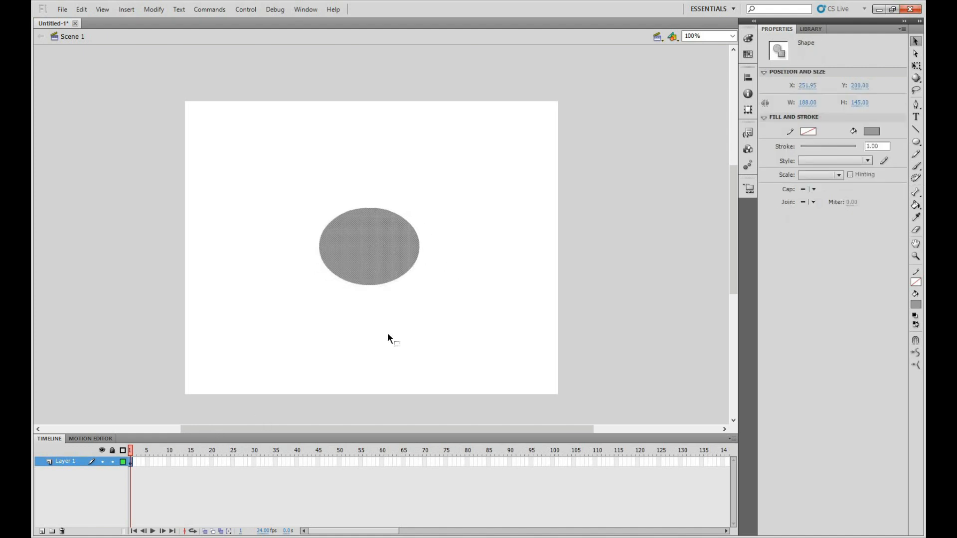
click(110, 469)
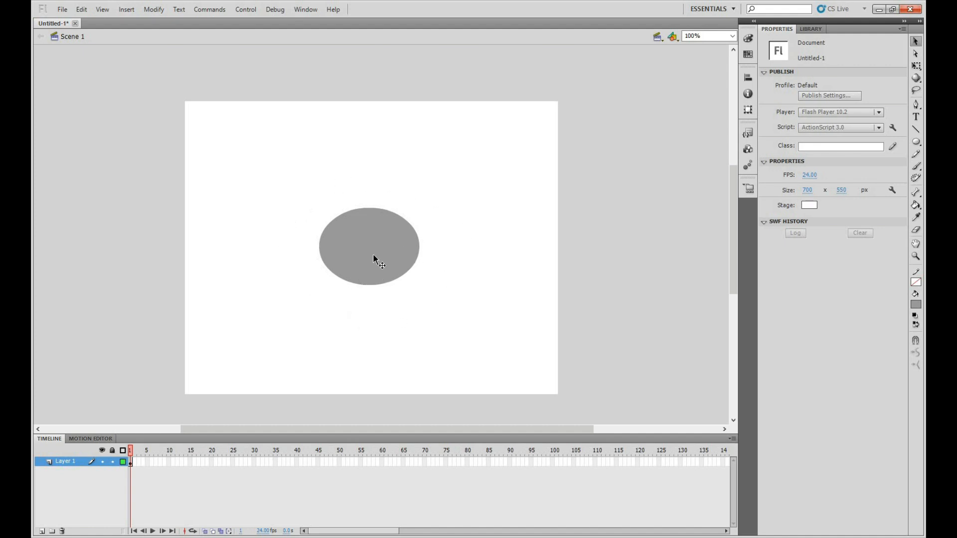
drag(373, 252, 373, 258)
click(494, 243)
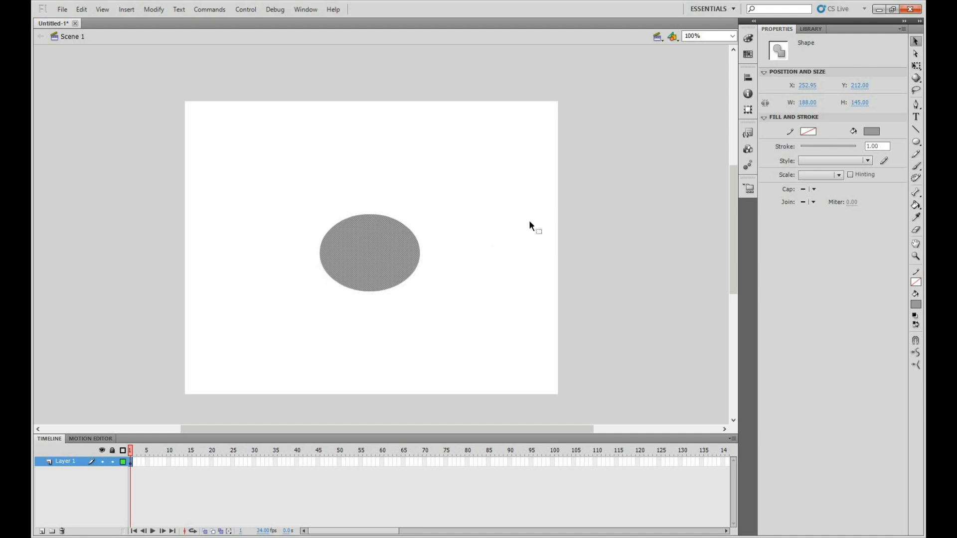
Draw a smaller strokeless oval about 124 × 75 px with a darker grey fill, above and to the right of the first oval
click(916, 142)
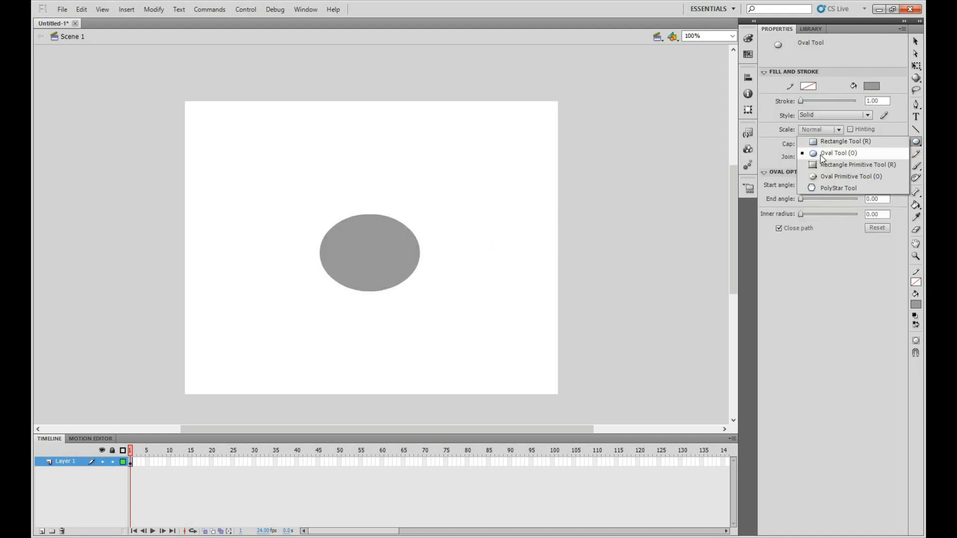
click(822, 154)
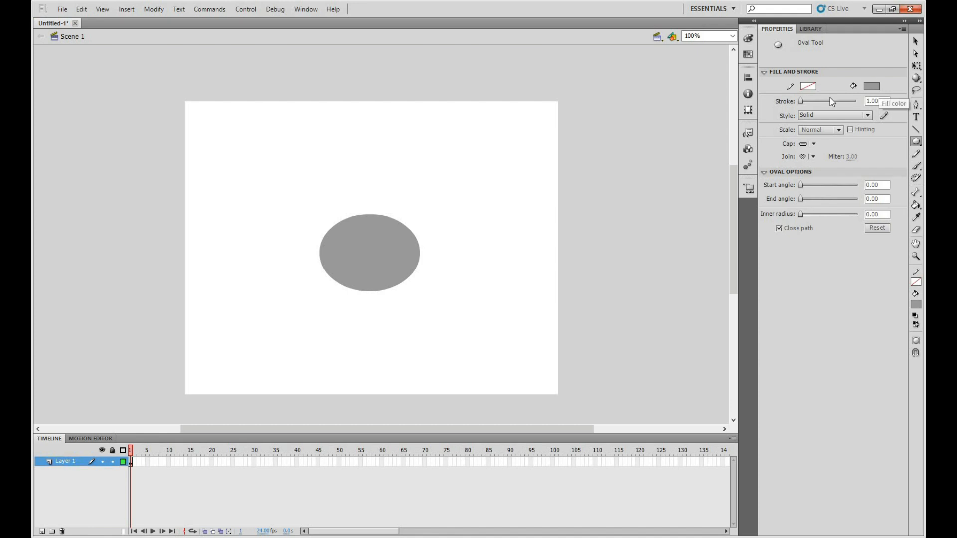
click(872, 86)
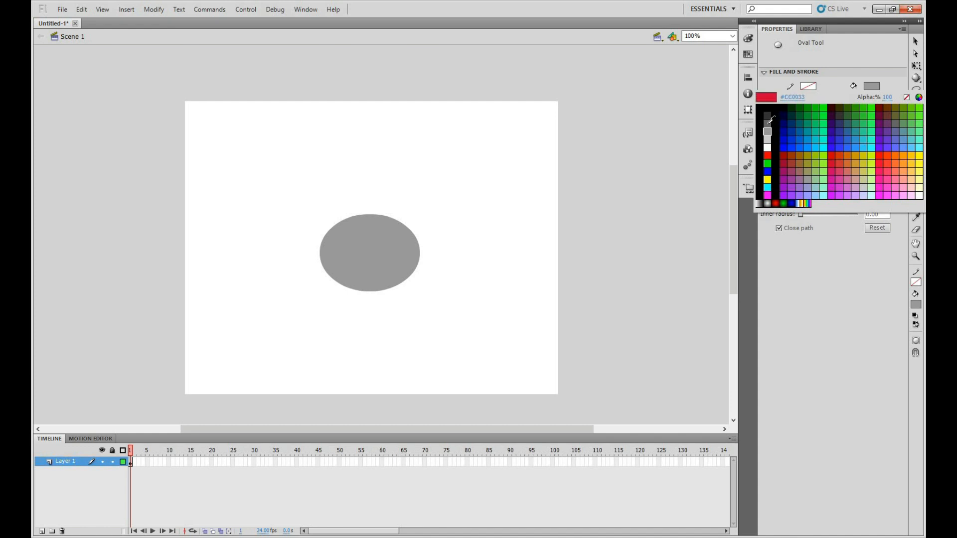
click(745, 145)
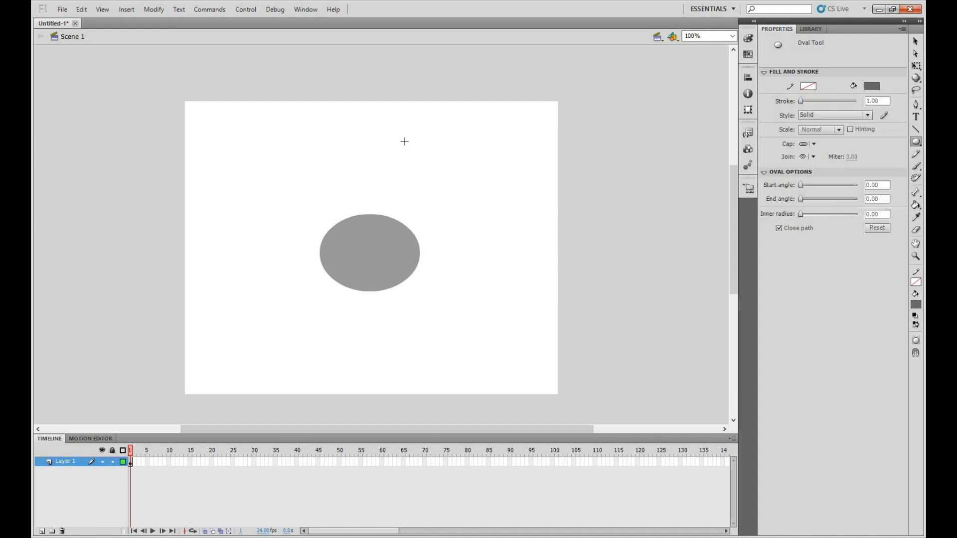
drag(418, 144, 483, 183)
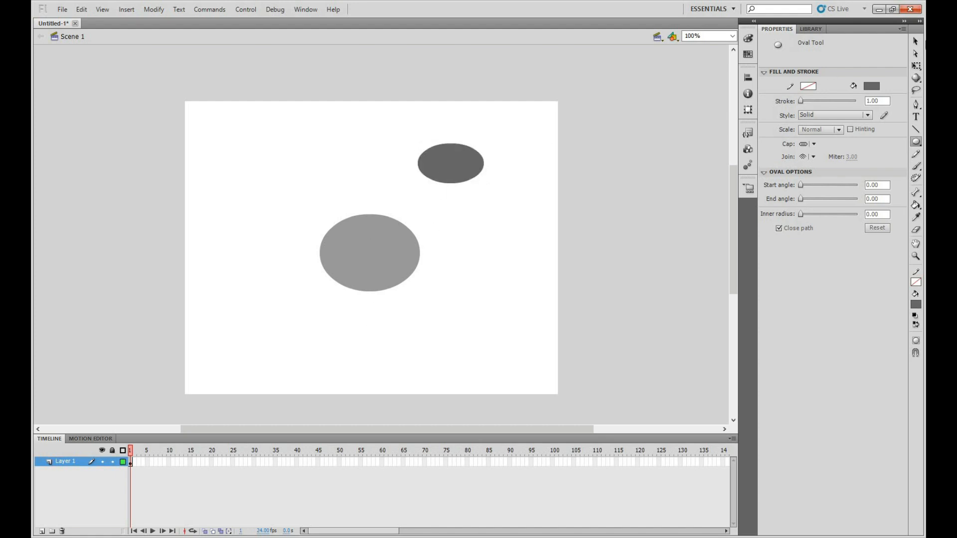
Try placing the dark oval over the larger oval's upper edge and pulling it away again, and undo these moves
click(916, 42)
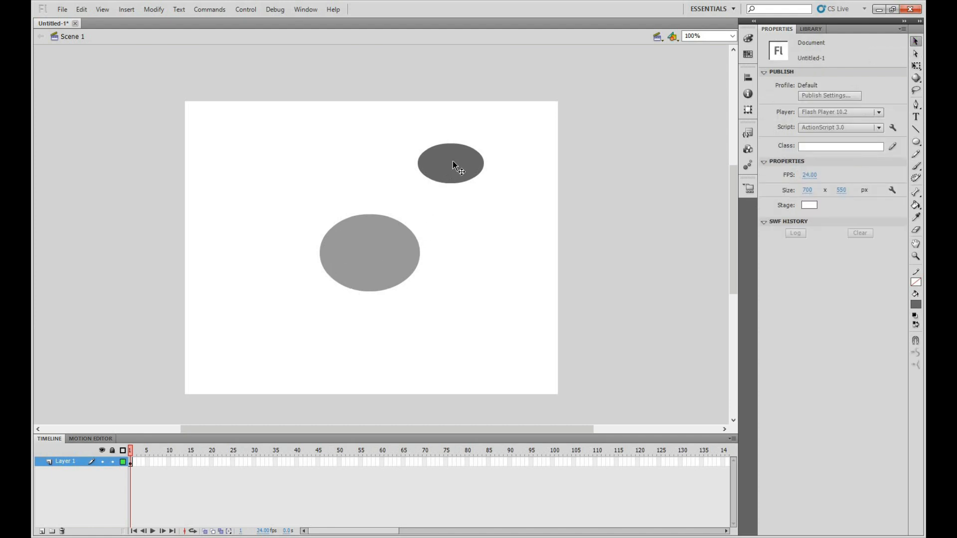
drag(419, 172, 393, 190)
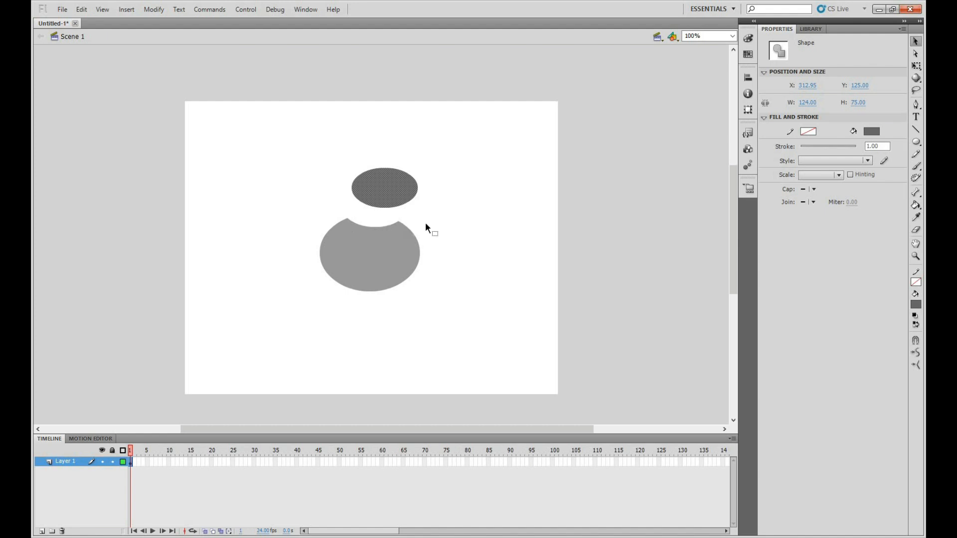
key(ctrl+z)
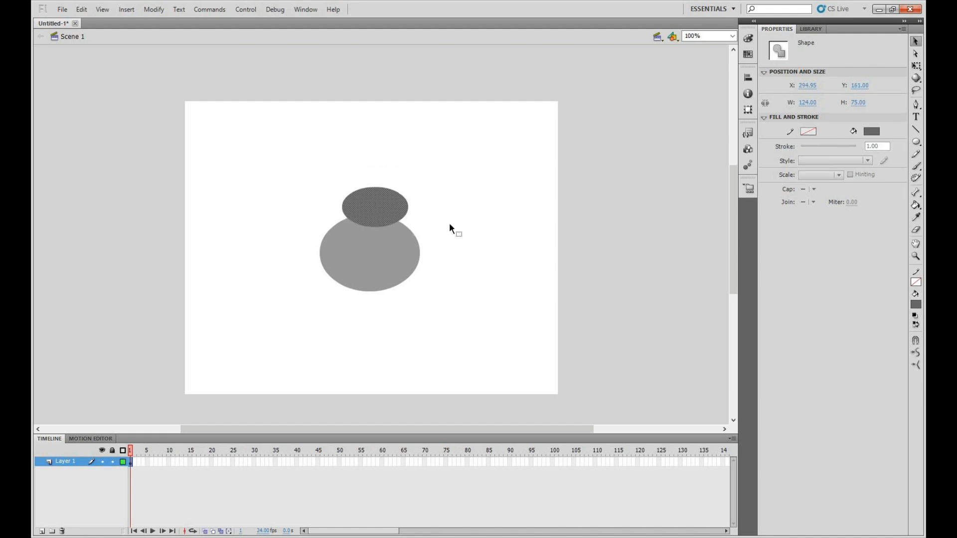
key(ctrl+z)
key(ctrl+z)
Position the dark oval centrally above the larger oval so it slightly overlaps the upper edge, and deselect it
drag(387, 221, 377, 191)
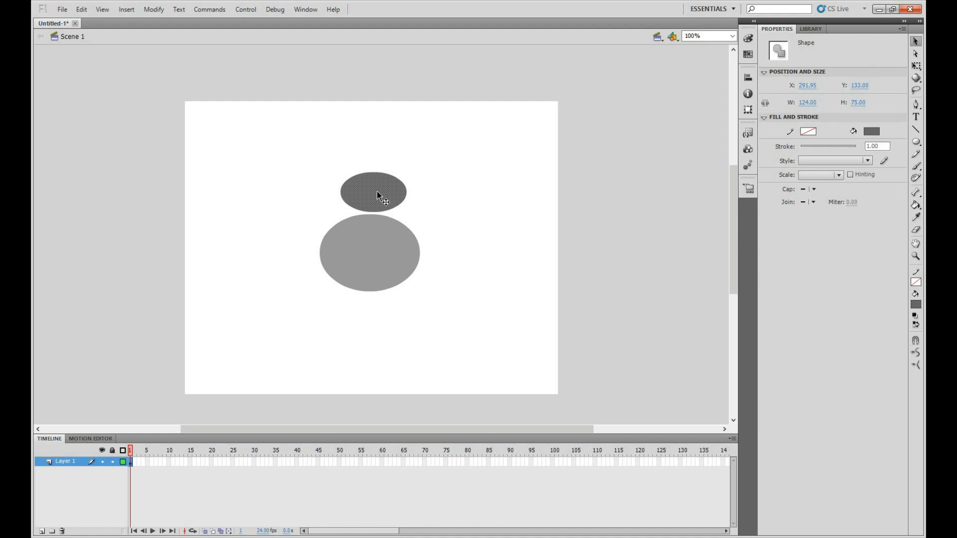
click(475, 214)
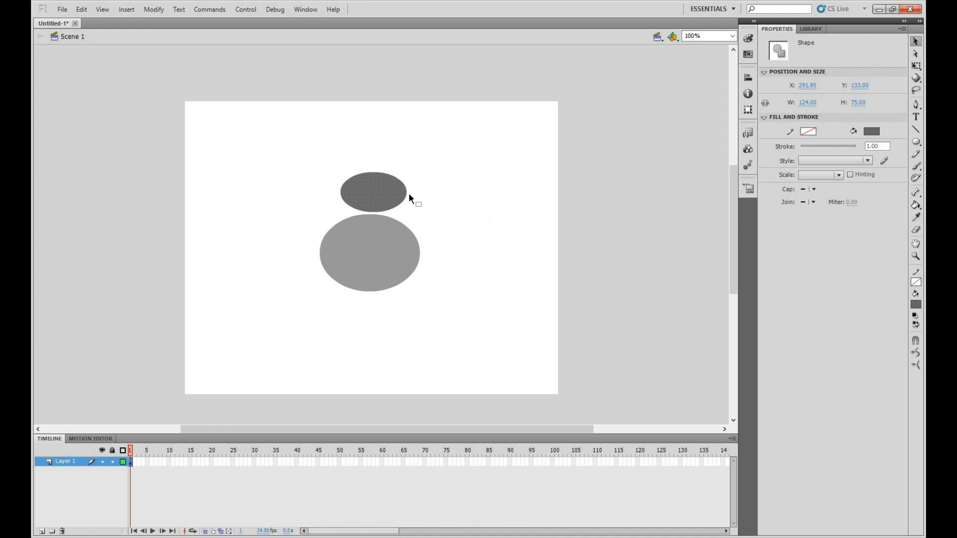
click(377, 194)
drag(376, 195, 373, 198)
click(487, 193)
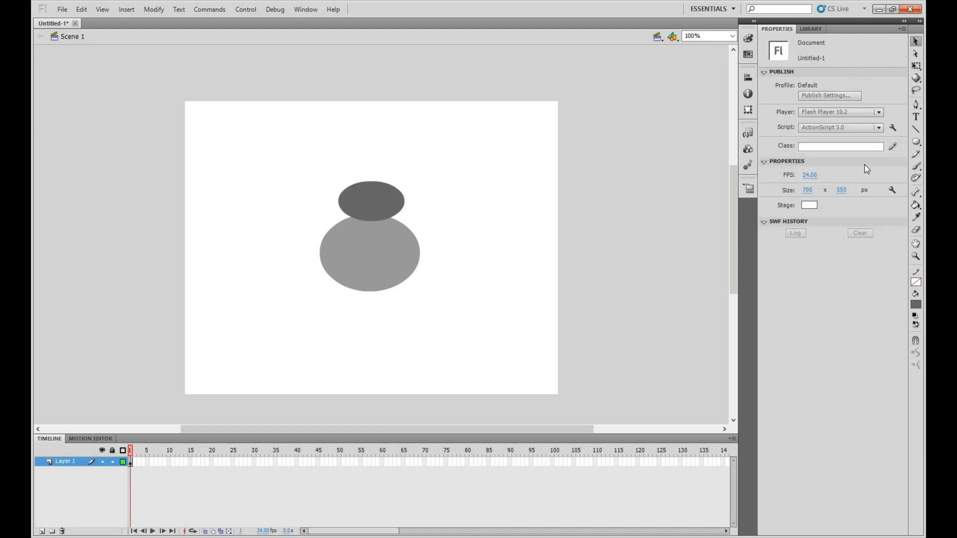
Draw two small strokeless yellow ovals side by side on the dark oval as the figure's eyes
click(914, 142)
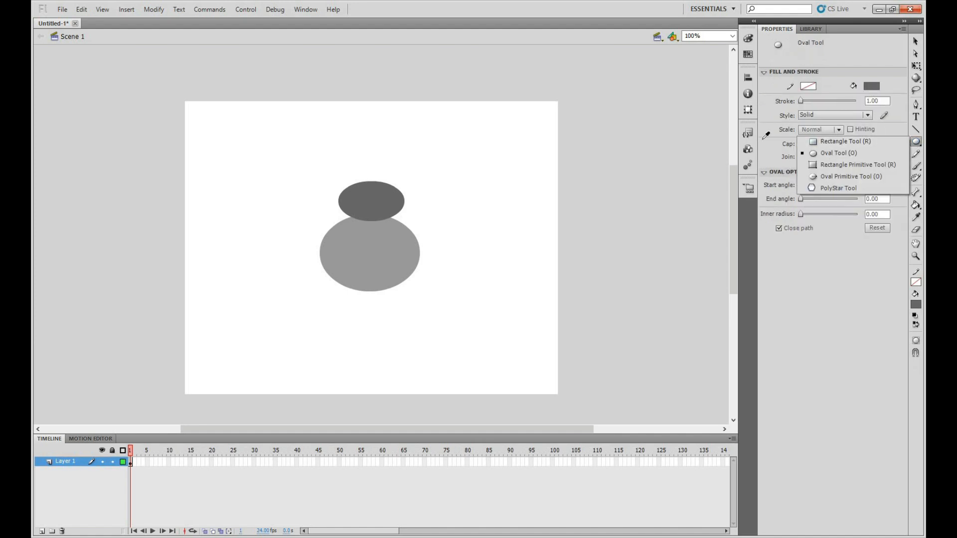
click(870, 86)
click(767, 183)
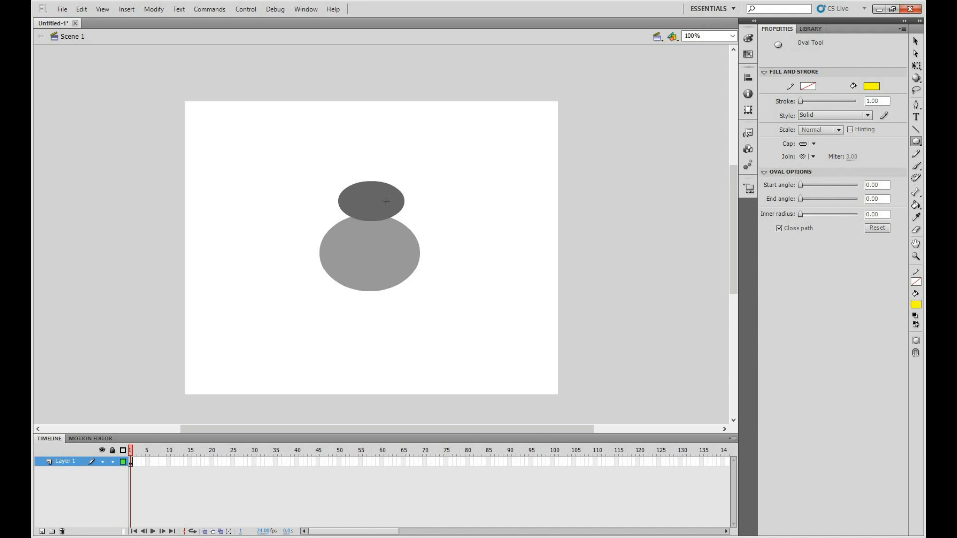
drag(381, 194, 386, 201)
drag(356, 194, 362, 201)
Select the whole figure and move it slightly up and to the right, to about X 256, Y 144
click(915, 41)
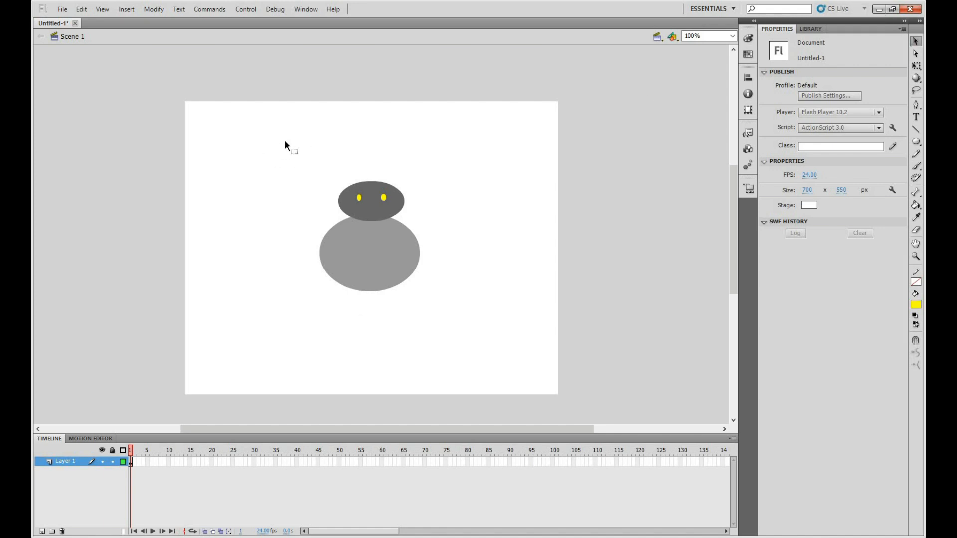
drag(427, 316, 278, 141)
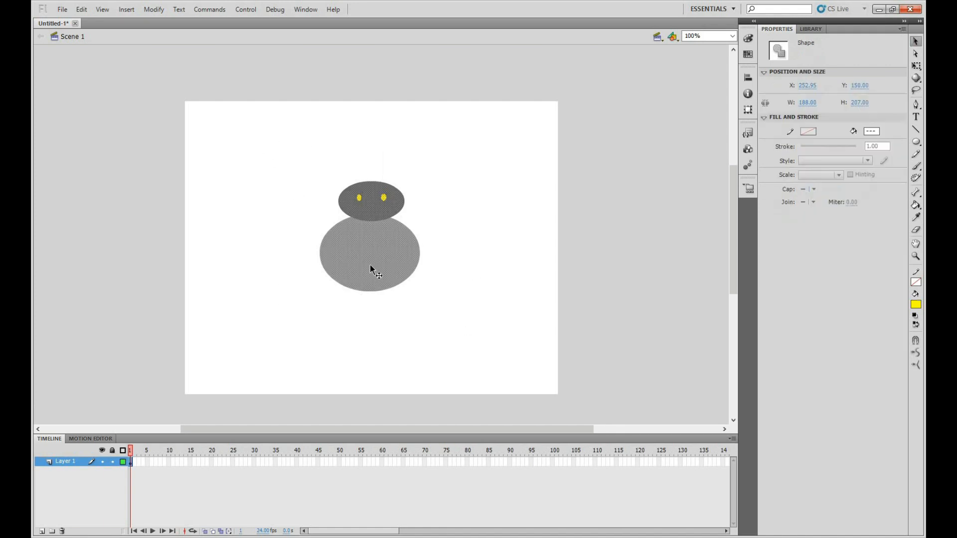
mouse_move(374, 263)
mouse_down()
mouse_move(385, 259)
mouse_move(374, 261)
mouse_up()
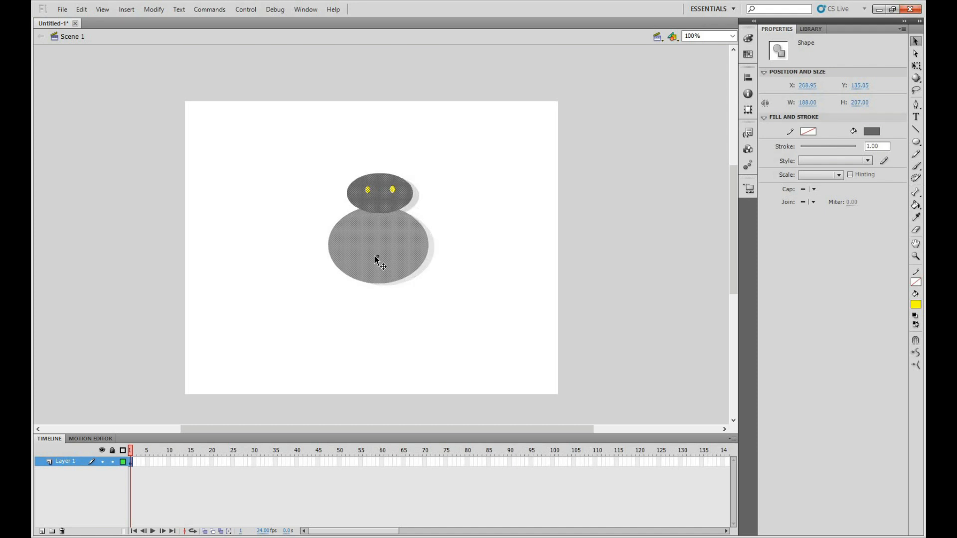
Insert frames on Layer 1 up to frame 70, preview the timeline and return the playhead to frame 1
click(129, 462)
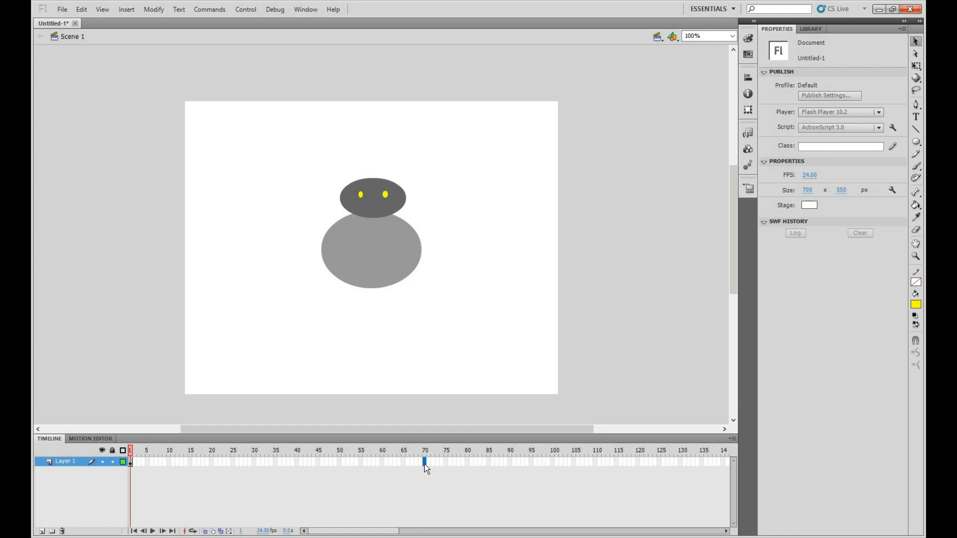
key(F5)
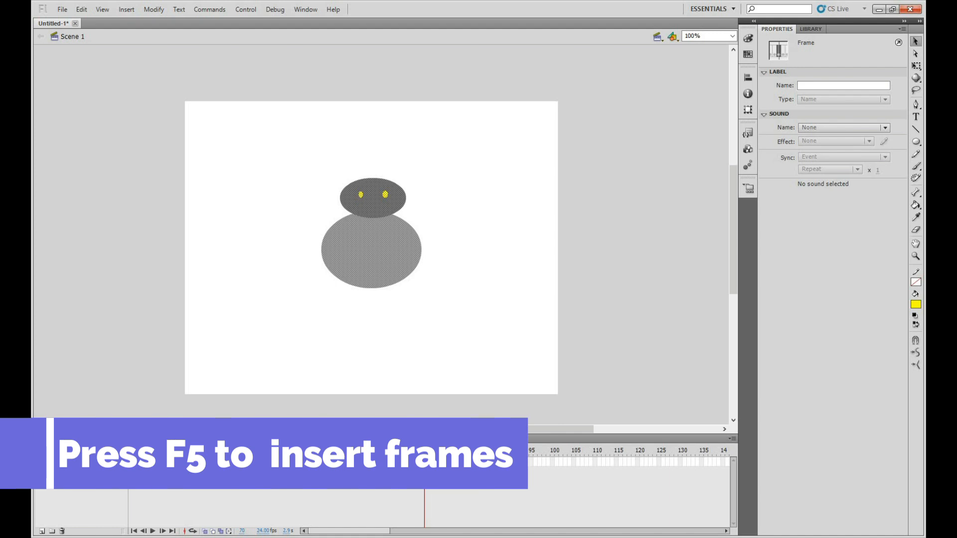
drag(425, 451, 130, 450)
key(Return)
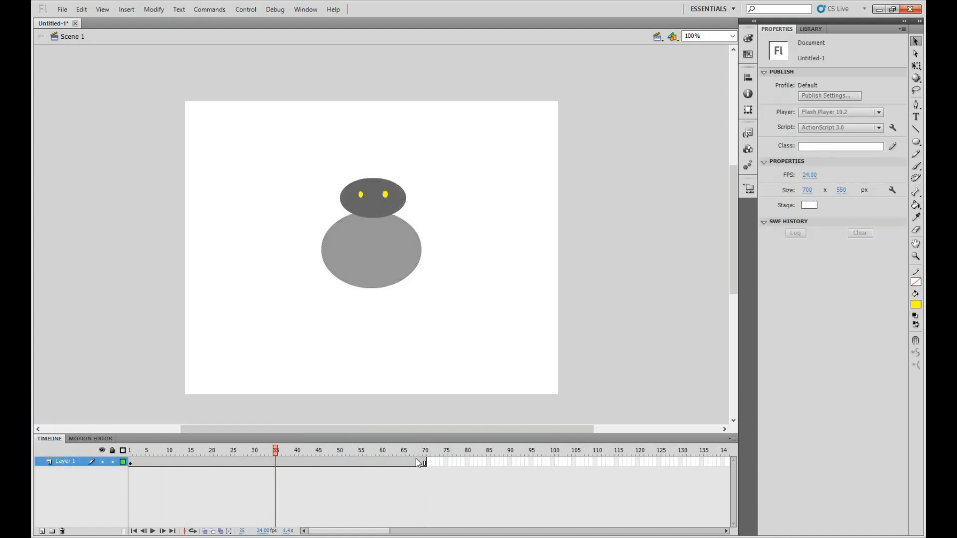
drag(197, 457, 31, 440)
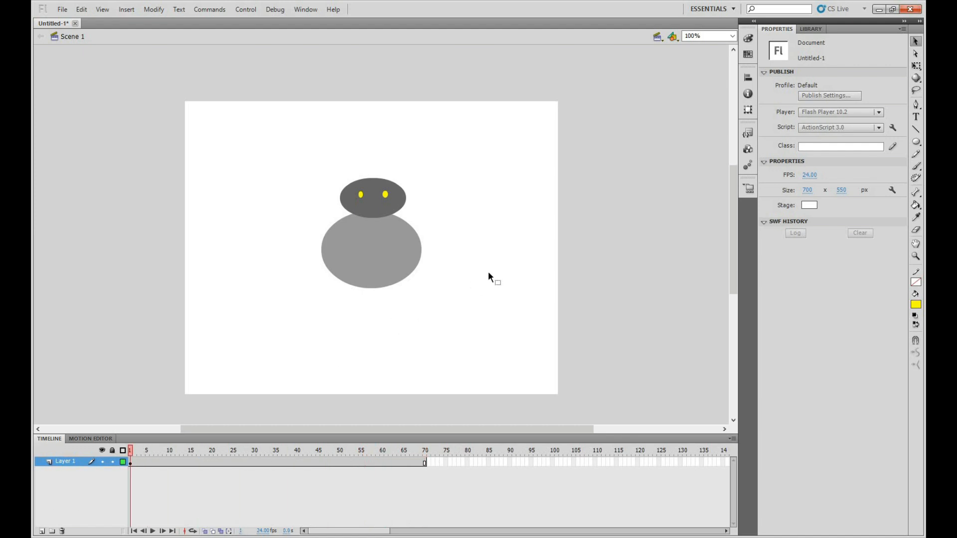
Add a new layer above Layer 1 and rename Layer 1 as "body"
click(42, 531)
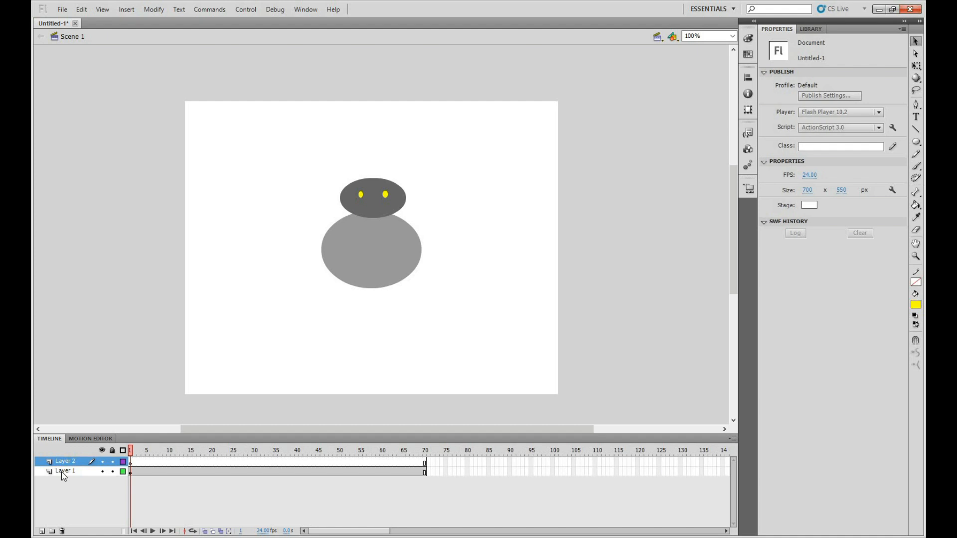
click(66, 471)
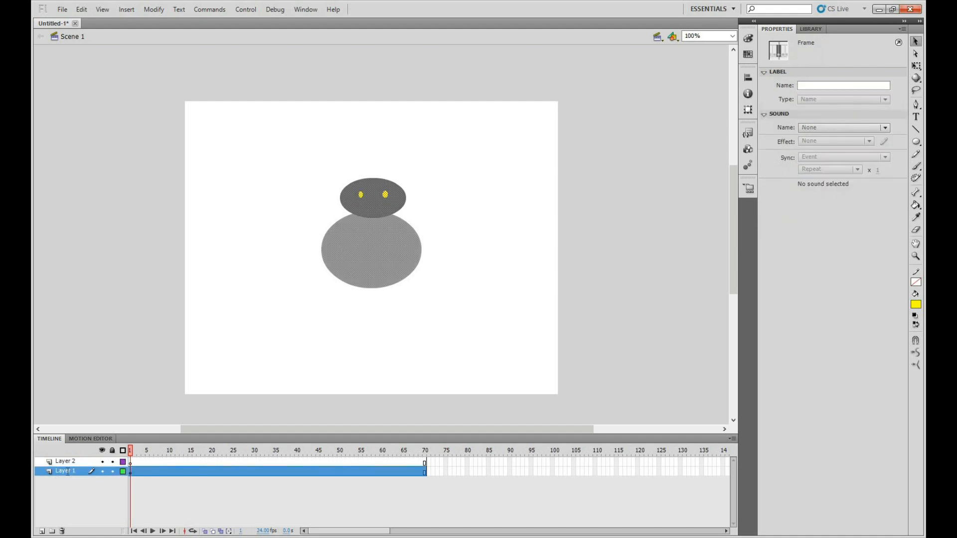
double_click(67, 472)
text(body)
click(127, 471)
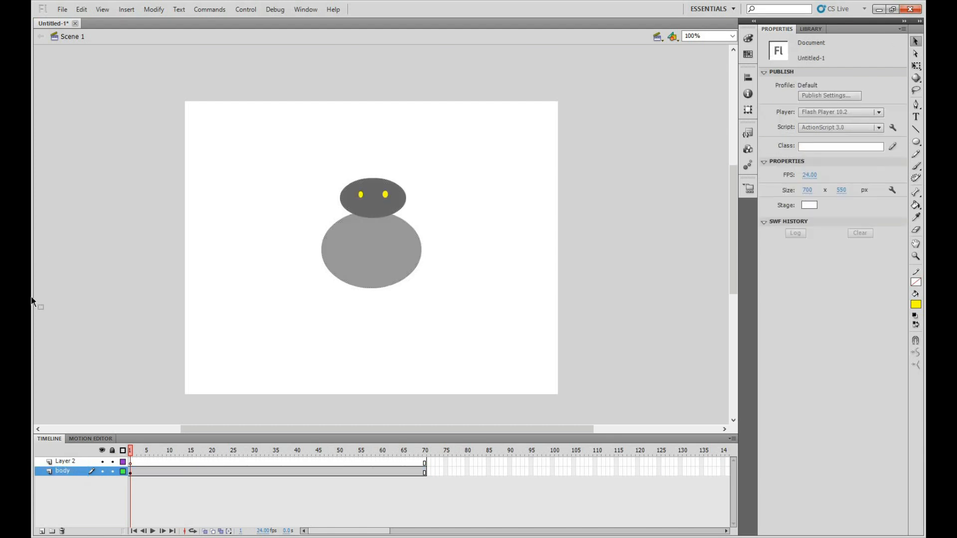
click(61, 473)
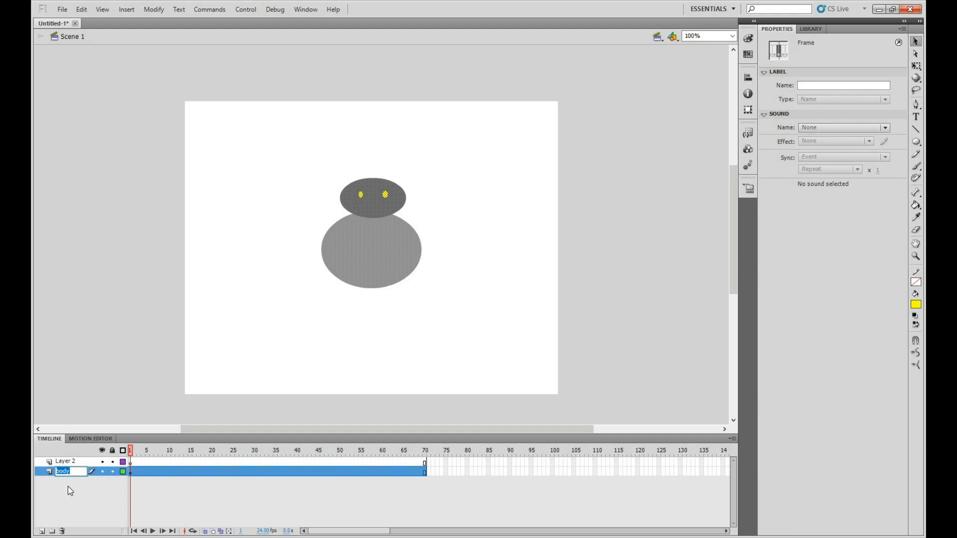
click(111, 498)
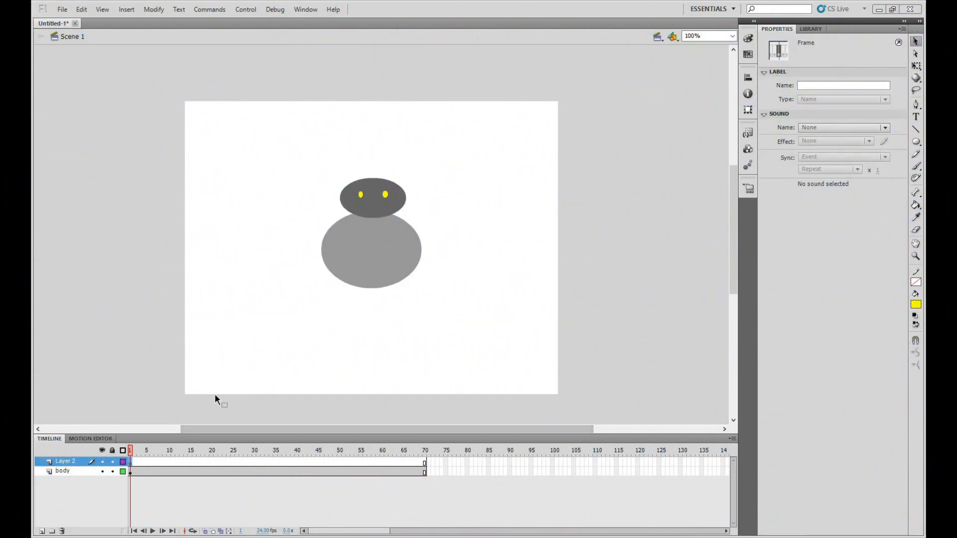
With Layer 2's first frame active, set the Line tool to a solid #333333 stroke with a height of 12
click(67, 470)
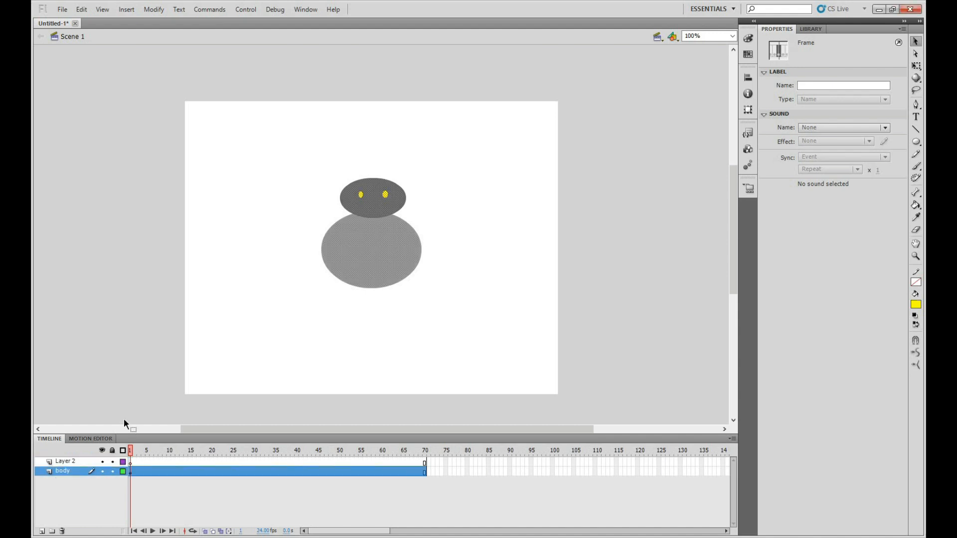
click(67, 462)
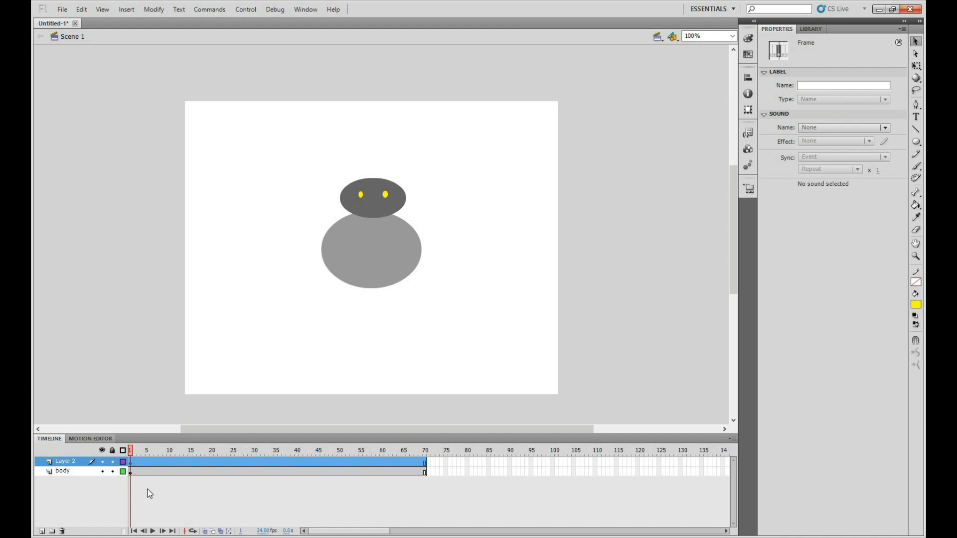
click(130, 463)
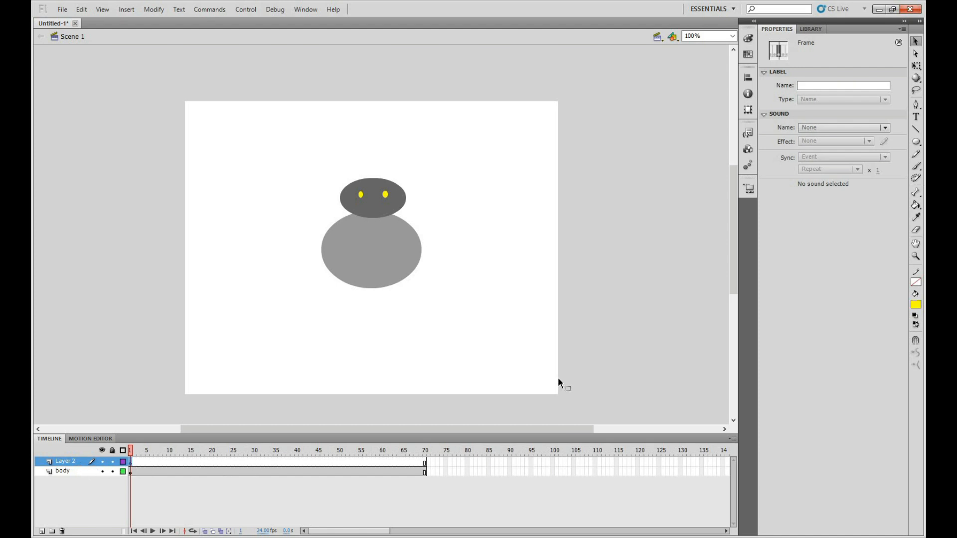
click(916, 131)
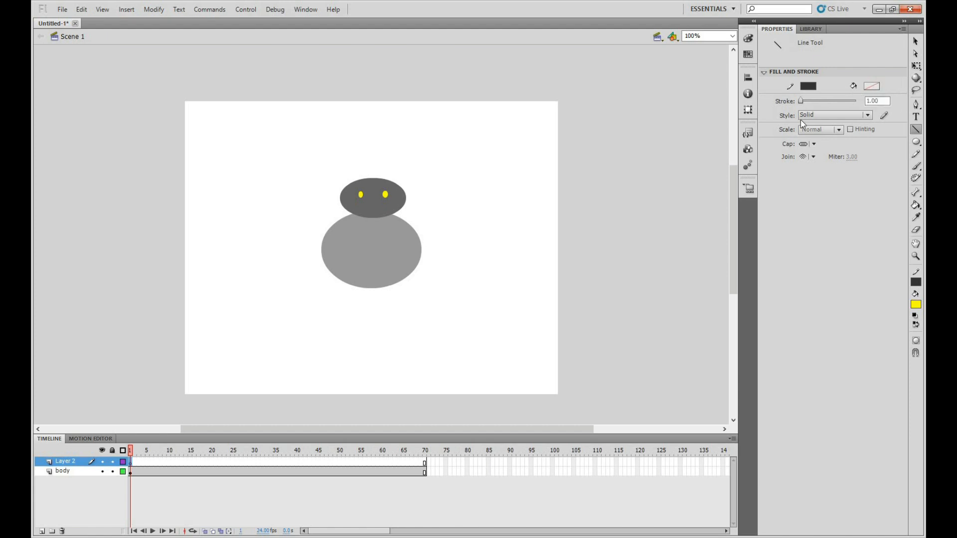
click(808, 86)
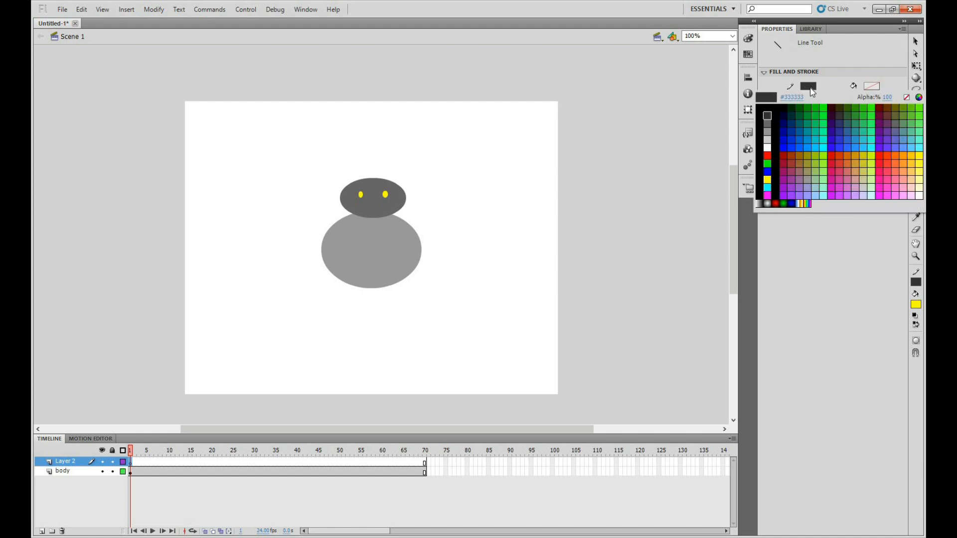
click(810, 89)
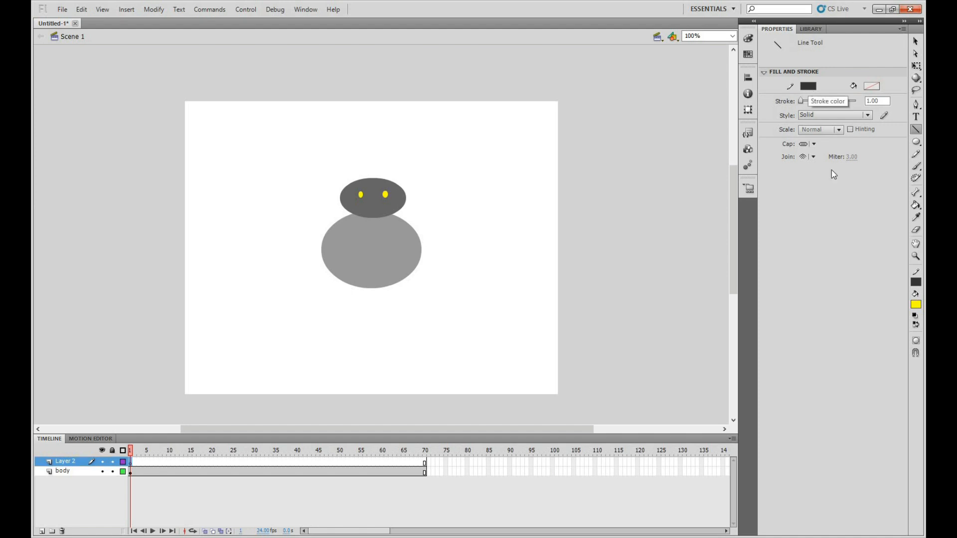
click(882, 100)
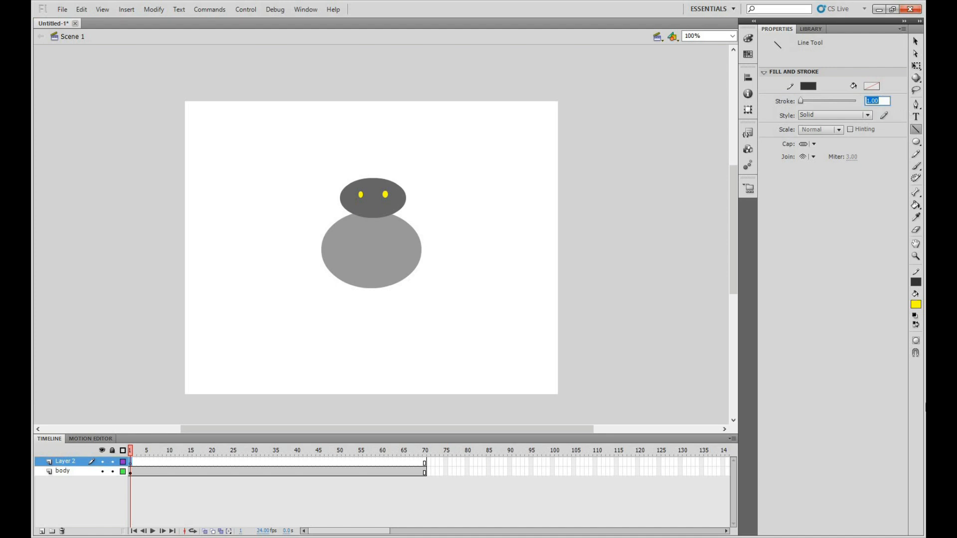
text(12)
key(Return)
Draw a straight vertical line about 226 px long to the right of the figure, undoing the slanted first attempt
drag(495, 196, 490, 306)
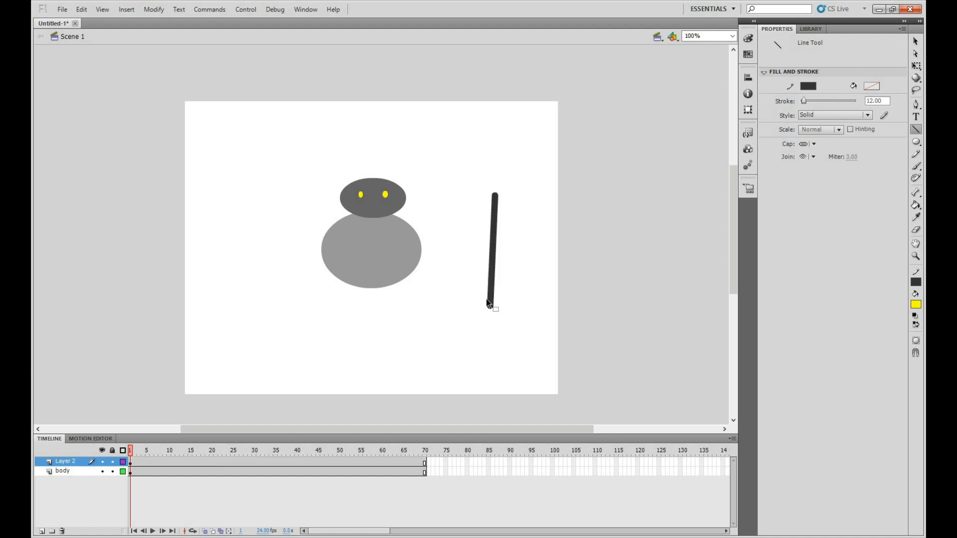
key(ctrl+z)
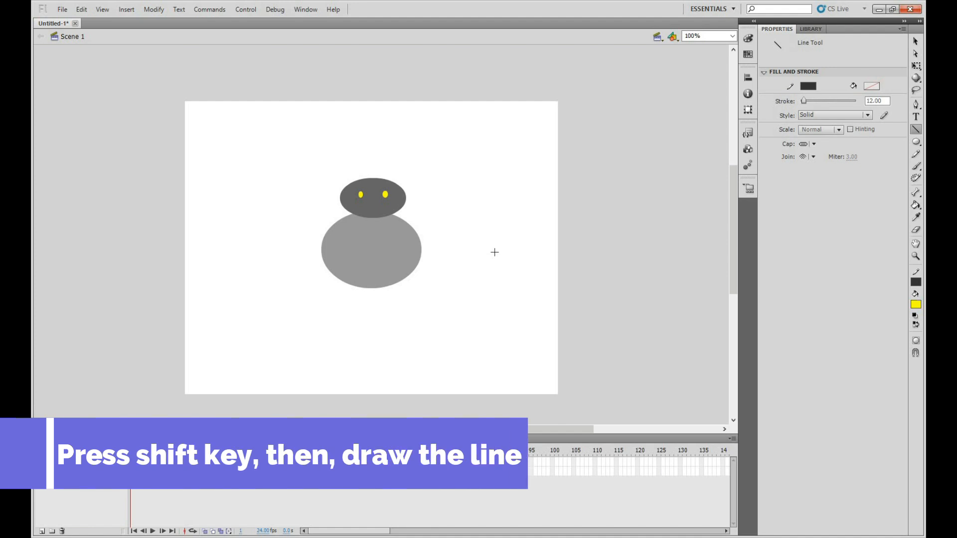
drag(495, 191, 491, 311)
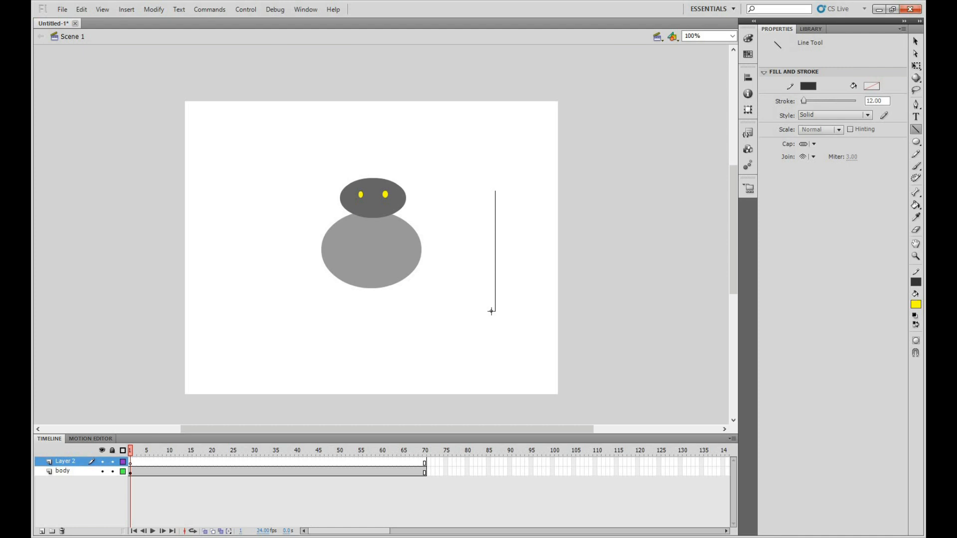
drag(491, 312, 491, 311)
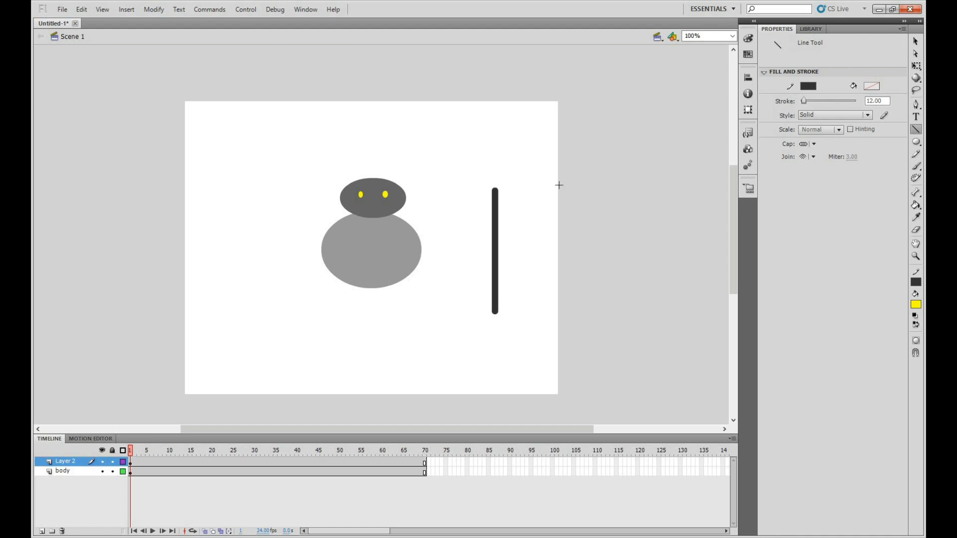
Compare which artwork belongs to frame 1 of Layer 2 and to frame 1 of the body layer
click(128, 465)
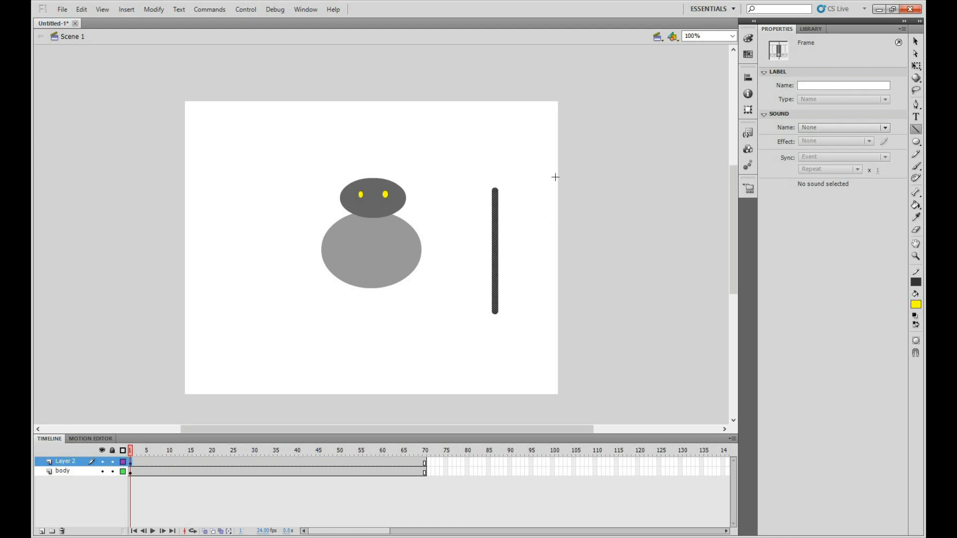
click(130, 471)
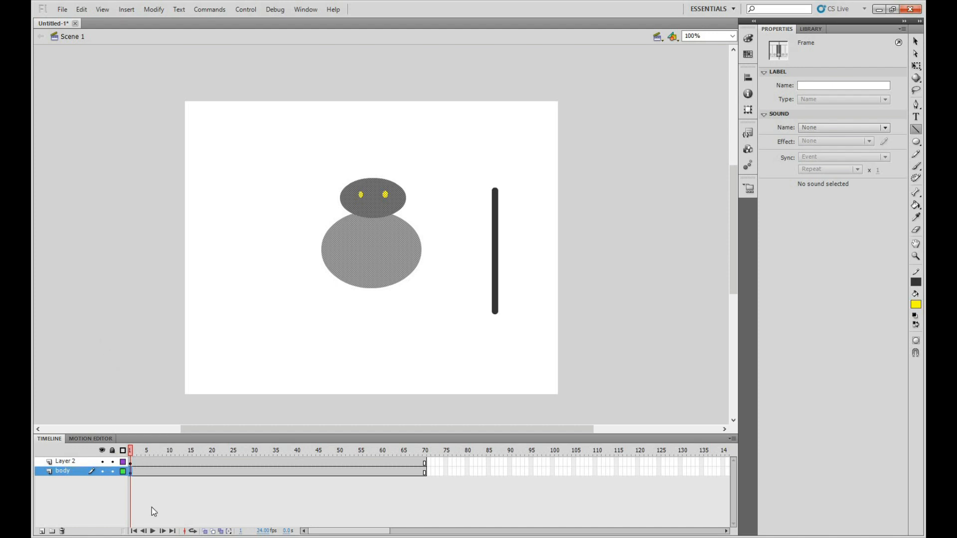
click(130, 462)
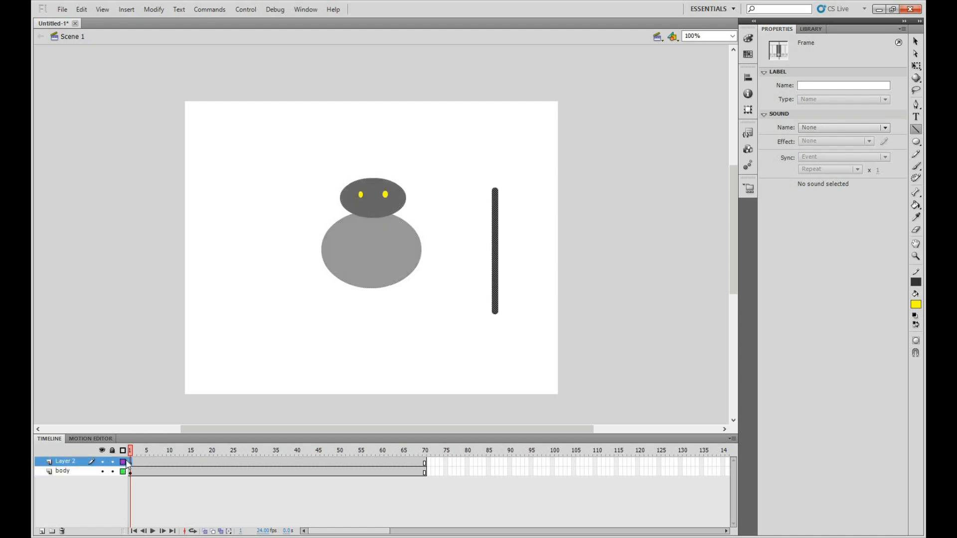
Select about 73 px of the vertical line's upper end and convert it to a movie clip symbol named "IA"
click(915, 42)
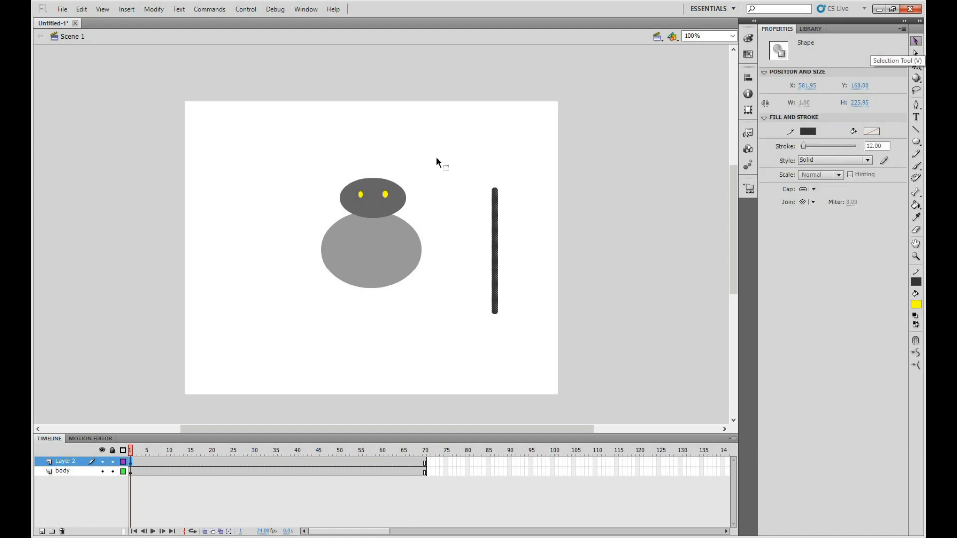
click(503, 168)
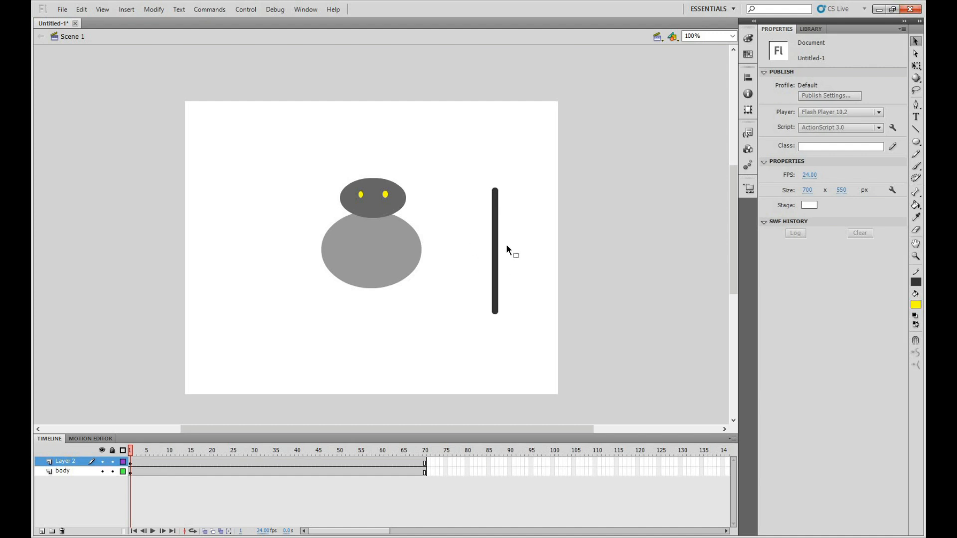
drag(473, 160, 516, 231)
drag(516, 230, 515, 228)
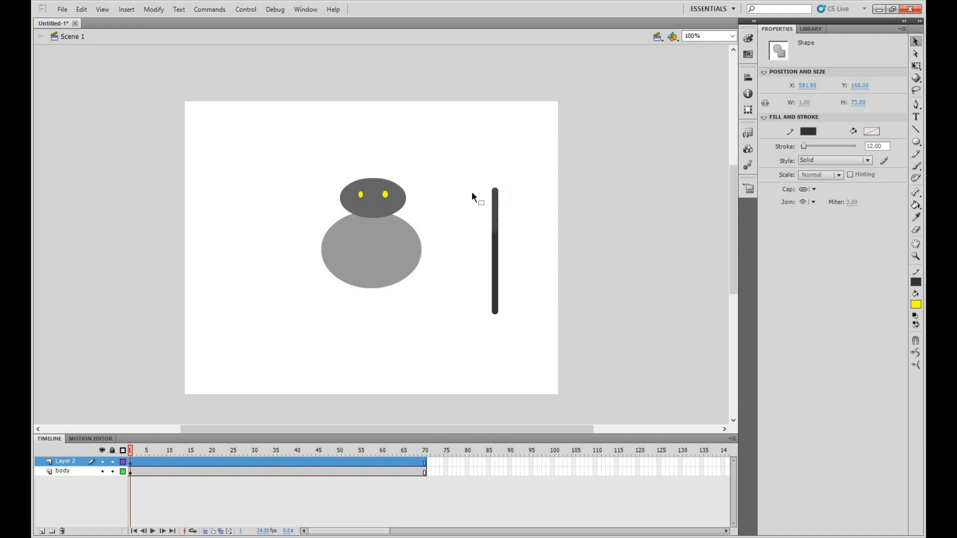
right_click(497, 211)
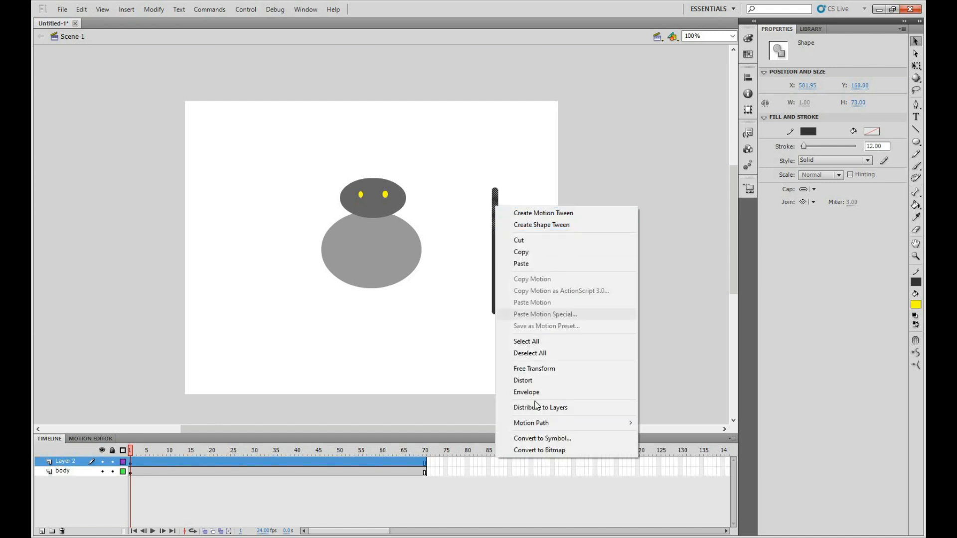
click(545, 438)
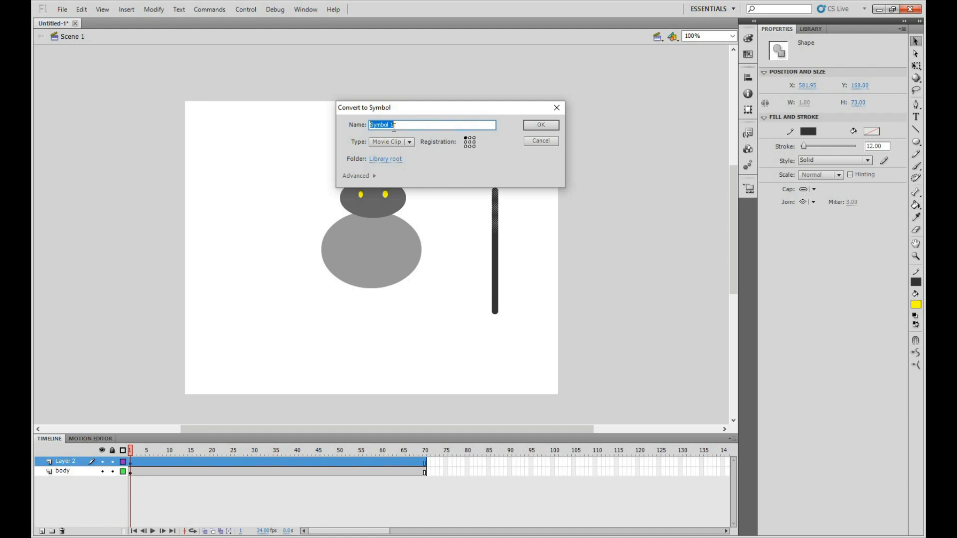
key(BackSpace)
text(1A)
click(544, 125)
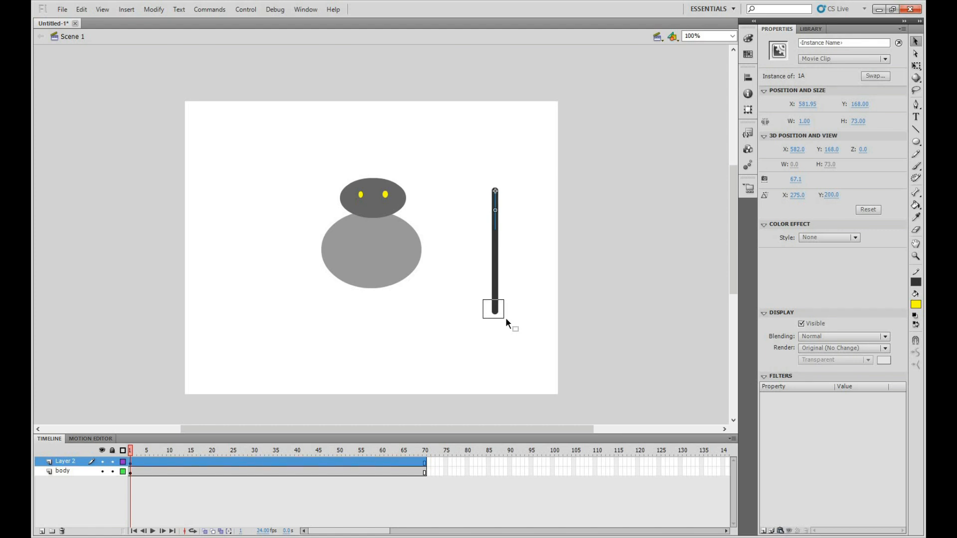
Convert the 22 px piece at the vertical line's lower end to a movie clip symbol named "1B"
click(497, 308)
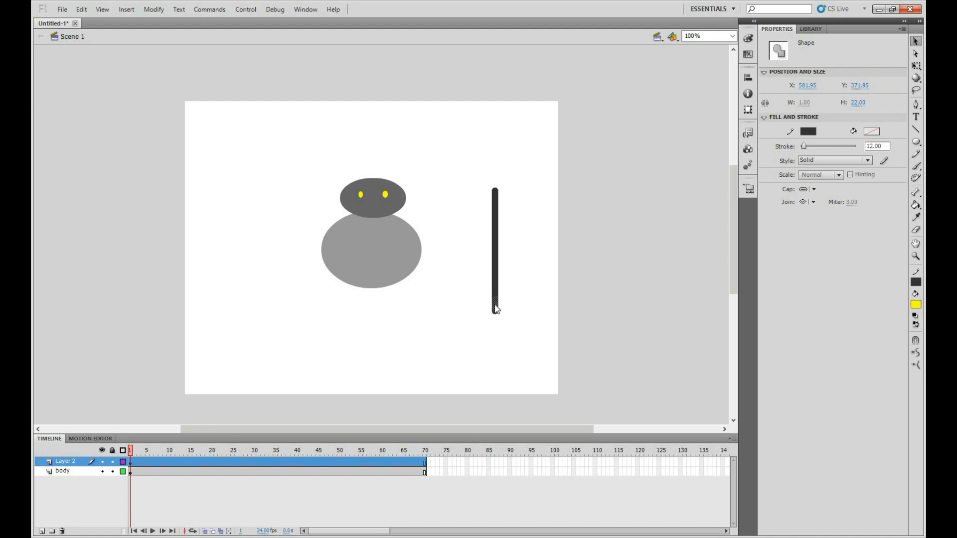
right_click(495, 310)
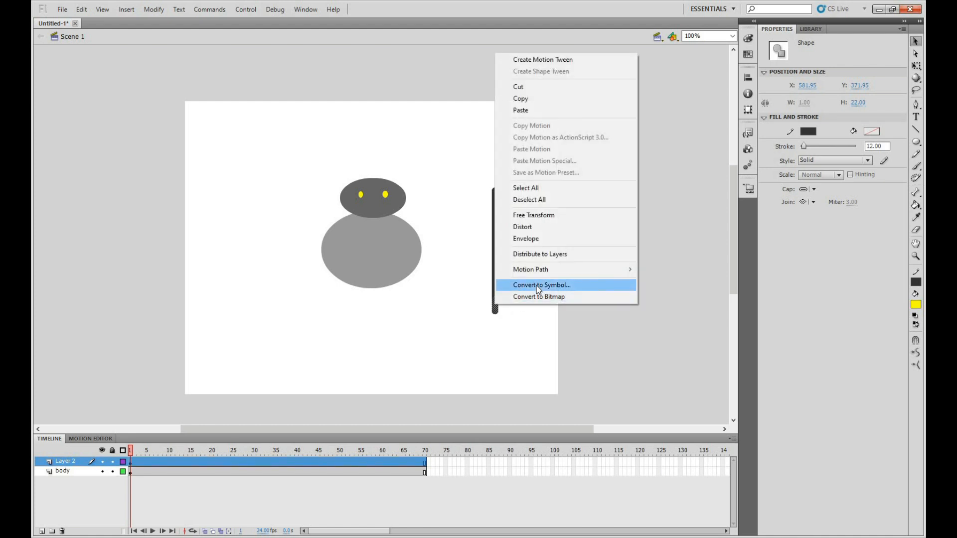
click(536, 285)
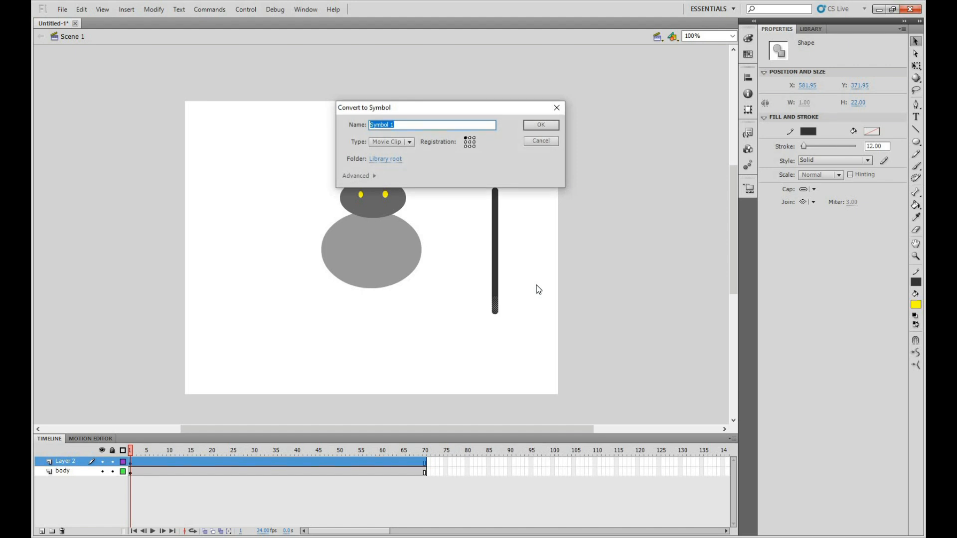
text(1)
text(b)
text(B)
click(540, 125)
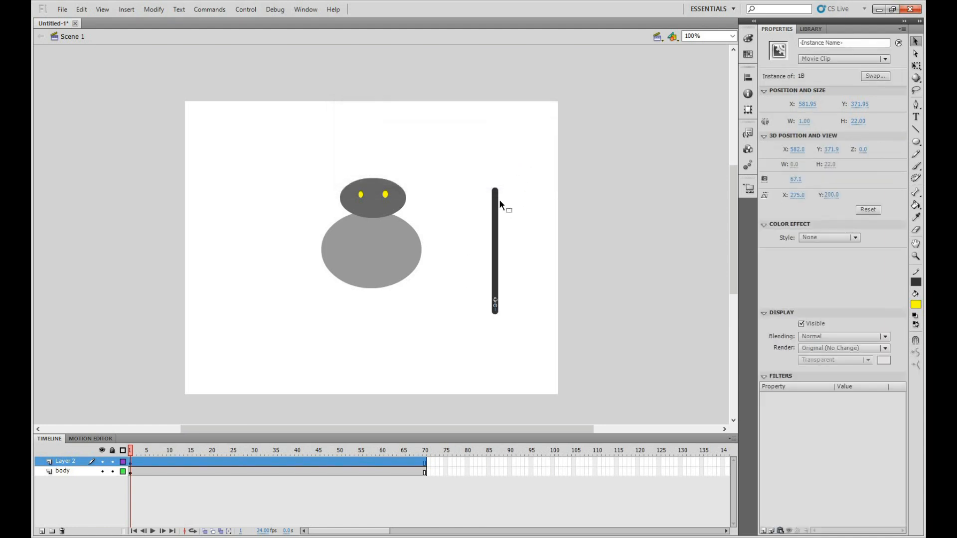
Convert the remaining middle piece of the vertical line, about 131 px long, to a movie clip symbol named "1C"
click(495, 214)
click(495, 292)
key(ctrl+b)
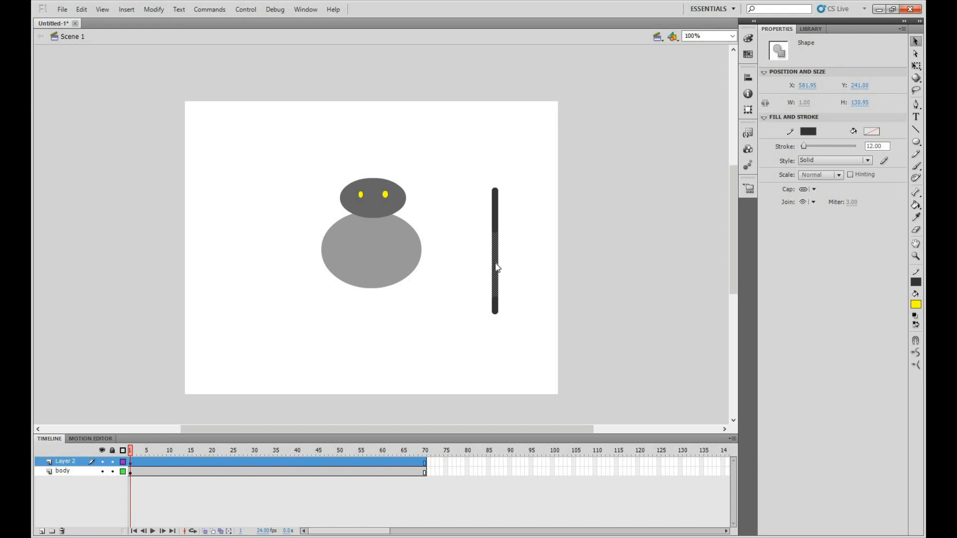
right_click(495, 264)
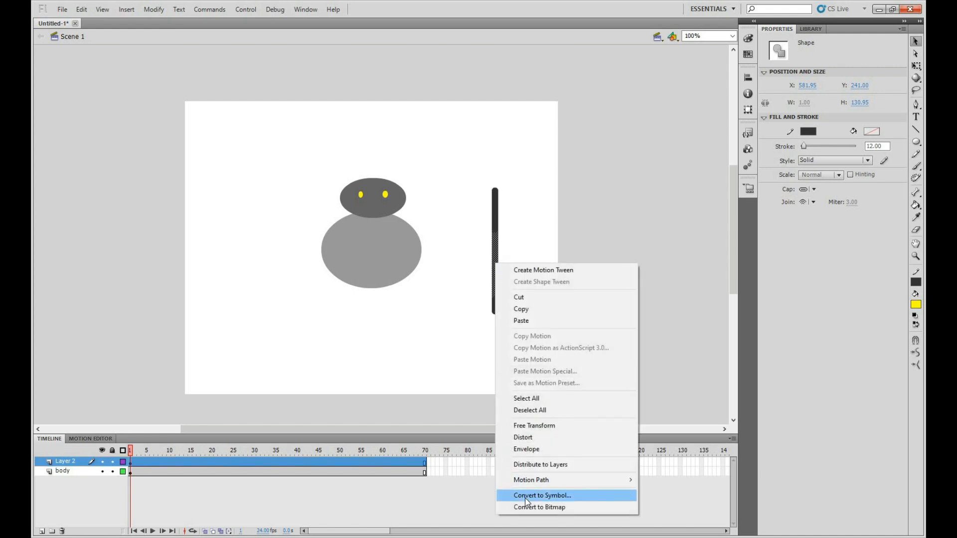
click(526, 496)
text(1C)
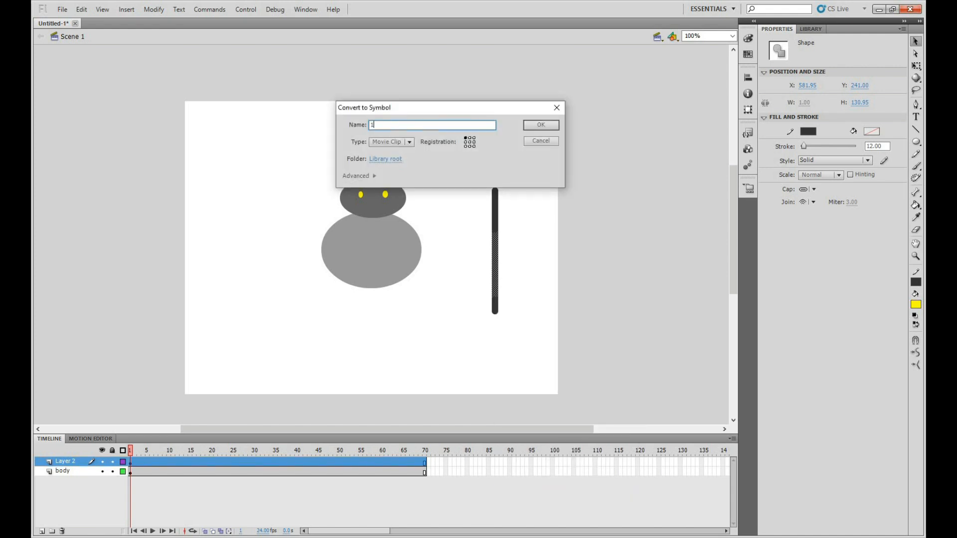
click(537, 125)
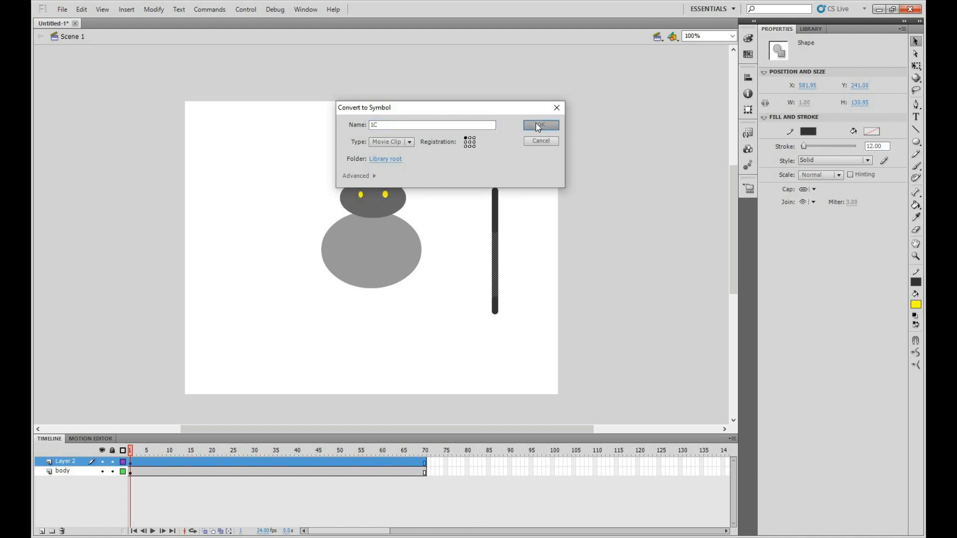
Select all three movie clip pieces of the vertical line and distribute them to separate layers
click(496, 225)
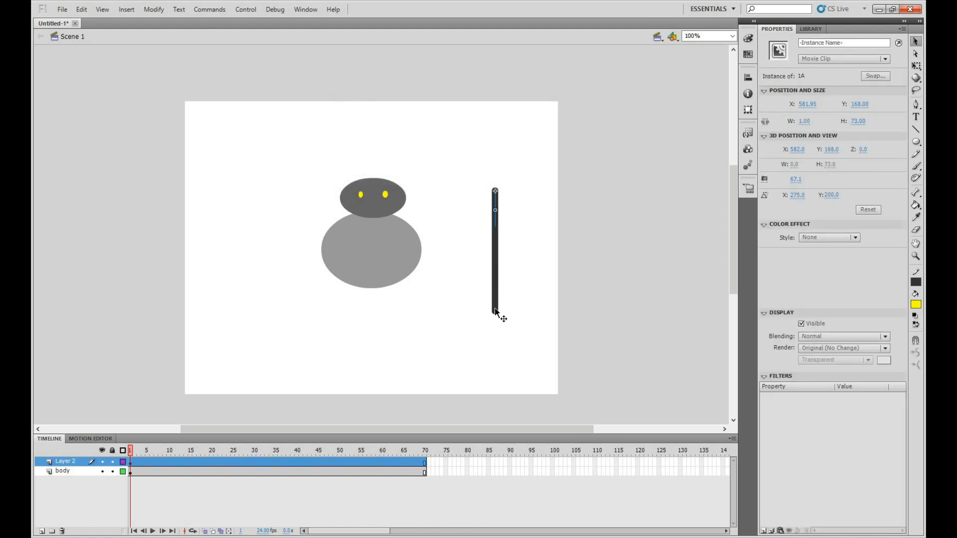
click(497, 288)
click(495, 266)
drag(468, 152, 531, 334)
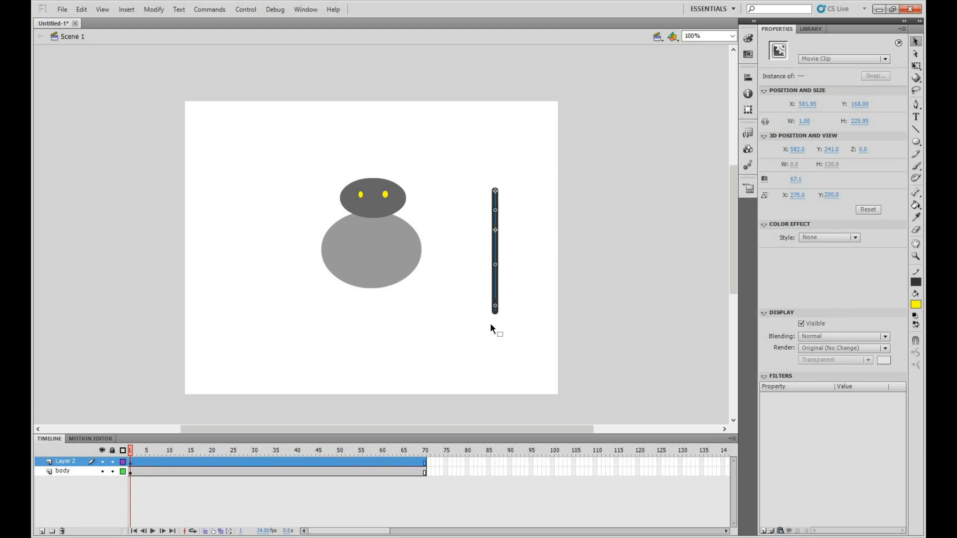
right_click(495, 284)
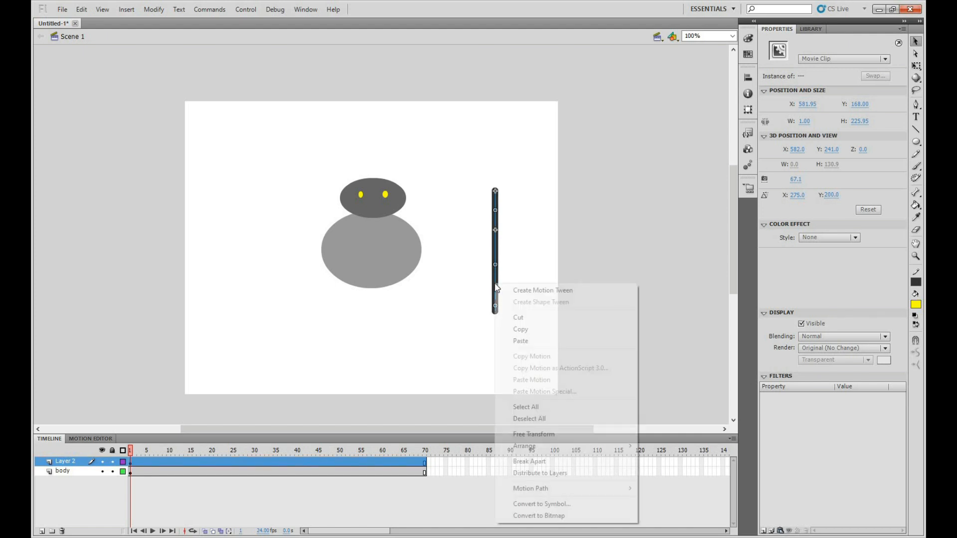
click(546, 473)
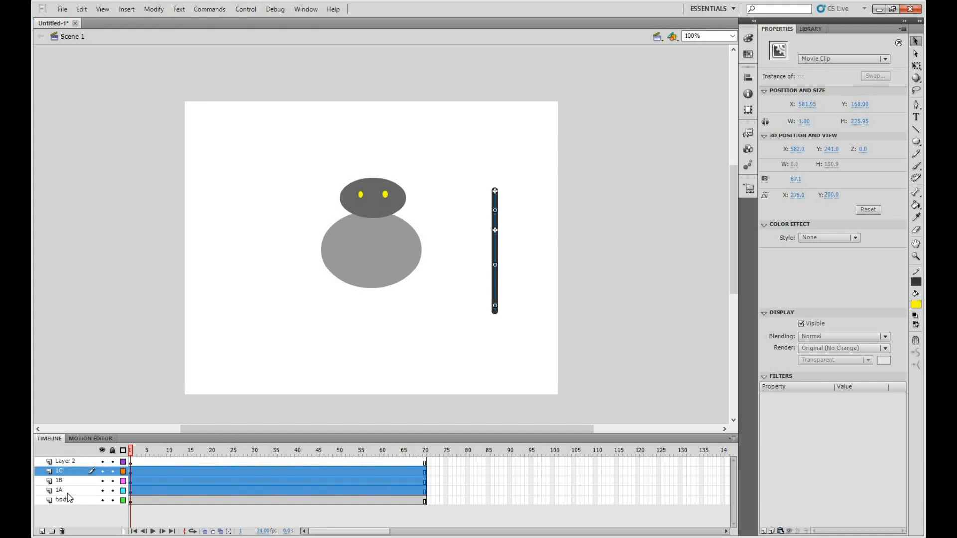
Reorder the limb layers so that 1A is above 1B and 1C is below 1B, directly above body
click(67, 490)
click(67, 471)
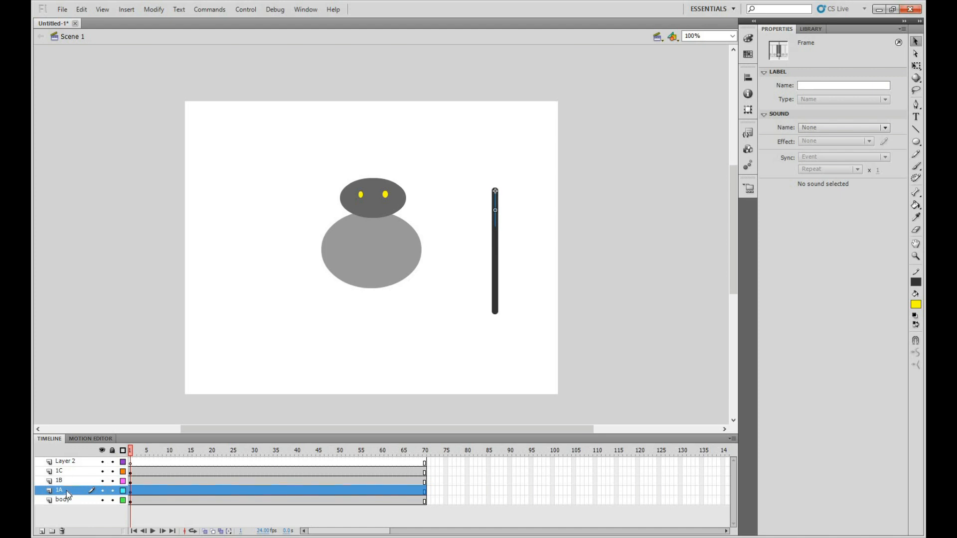
drag(66, 490, 68, 474)
drag(68, 472, 66, 494)
click(64, 472)
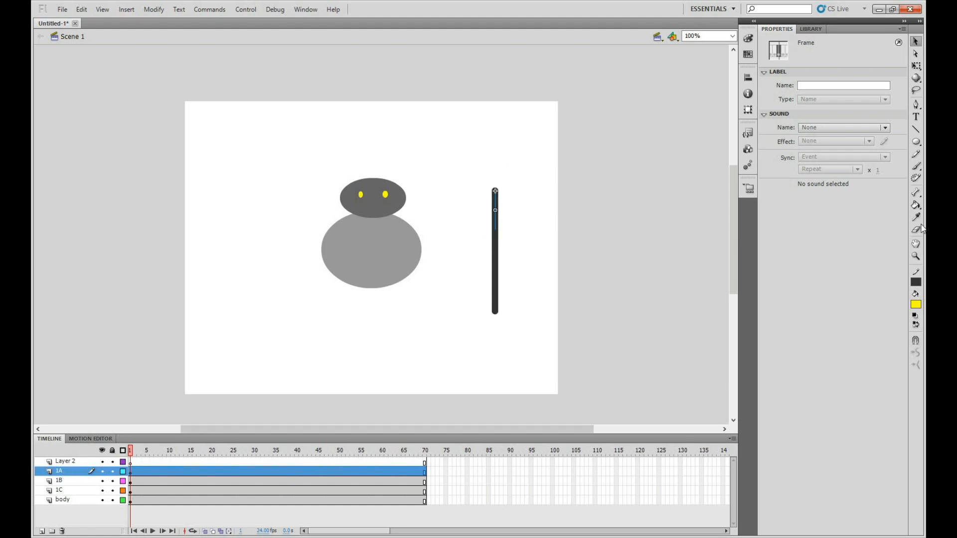
Try to place a bone near the joint between the limb's upper and middle pieces with the Bone tool
click(916, 193)
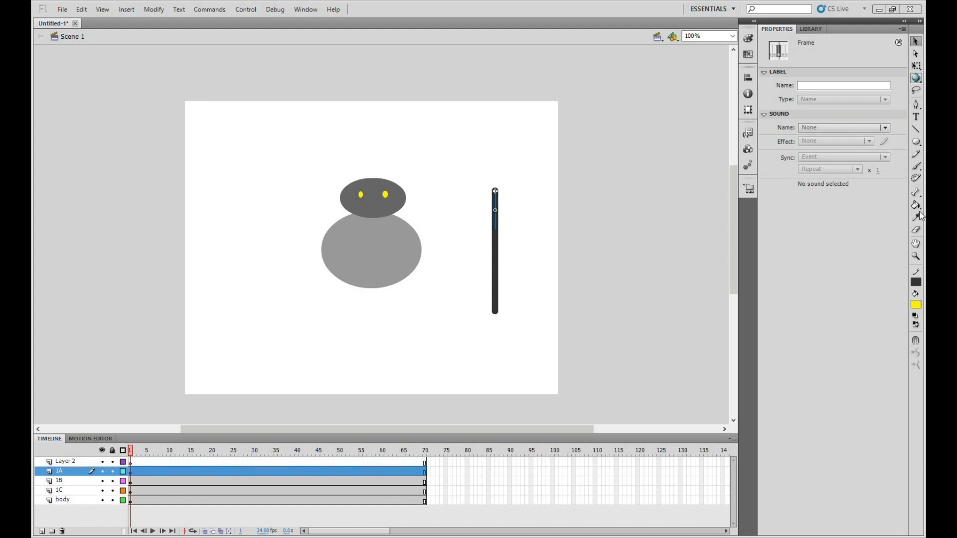
click(916, 194)
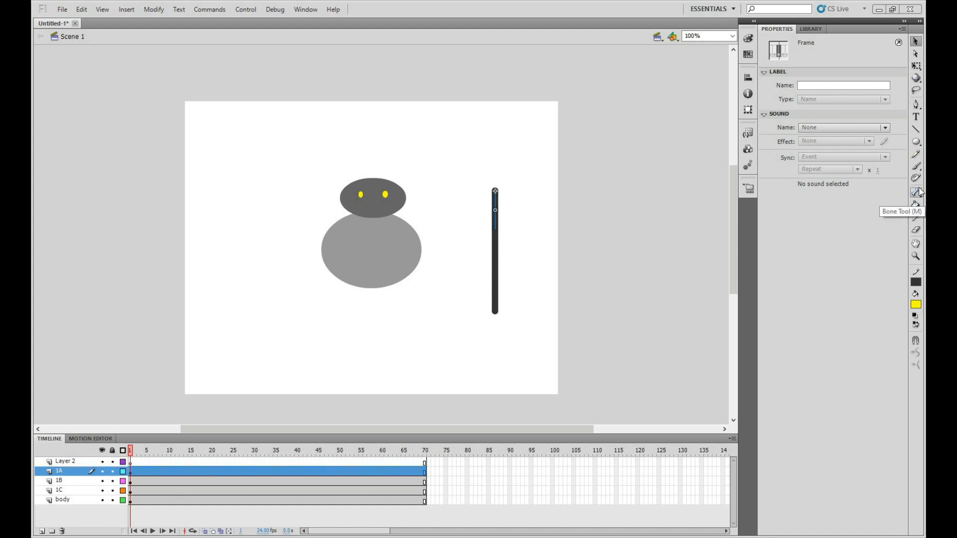
click(917, 194)
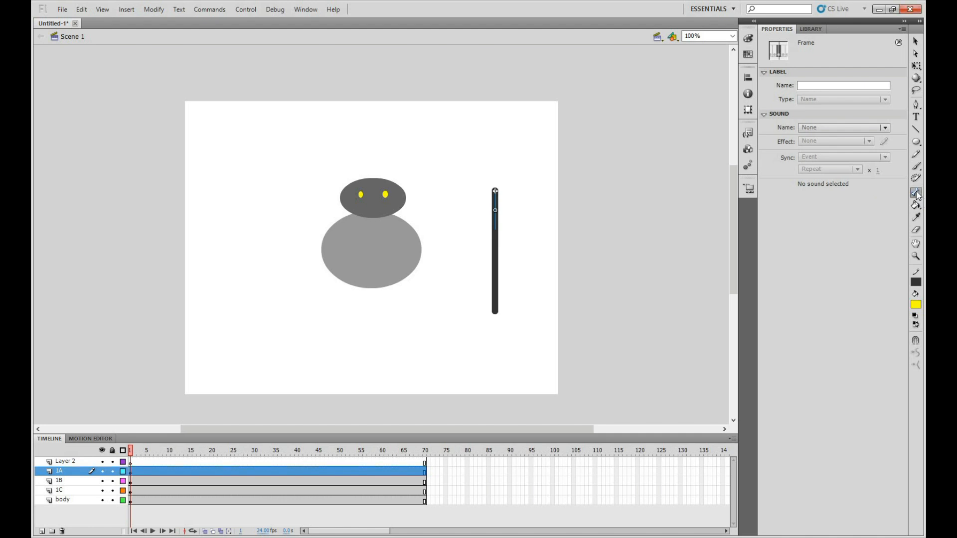
click(915, 192)
click(915, 192)
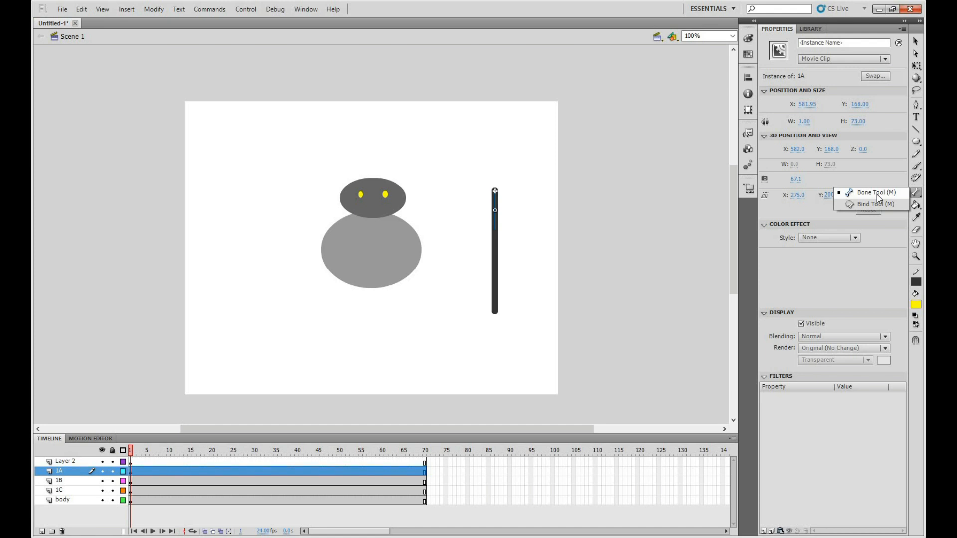
click(877, 194)
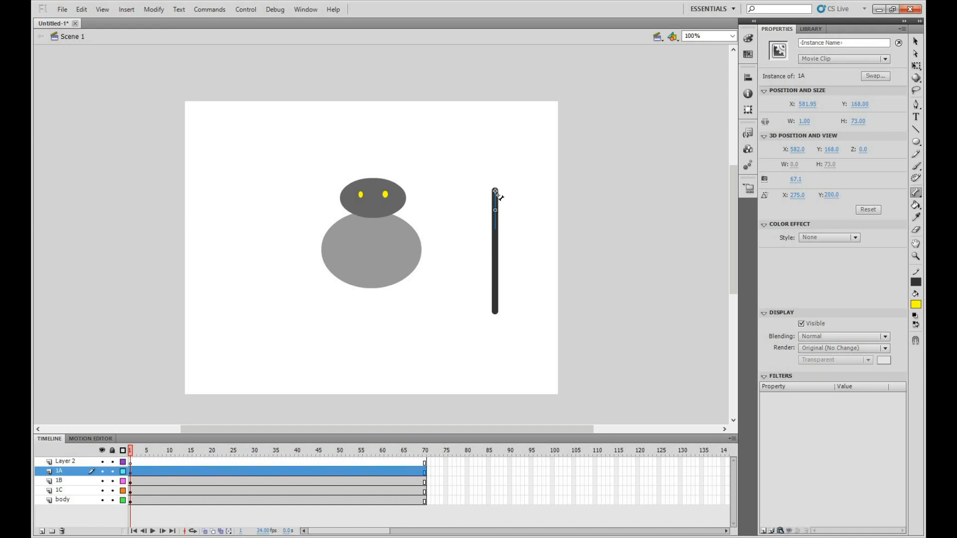
drag(497, 225, 498, 233)
drag(497, 232, 496, 229)
Link the limb's three pieces with two bones, from the upper end to the upper joint and on to the lower piece
click(916, 193)
click(875, 195)
drag(495, 191, 517, 230)
drag(497, 231, 495, 234)
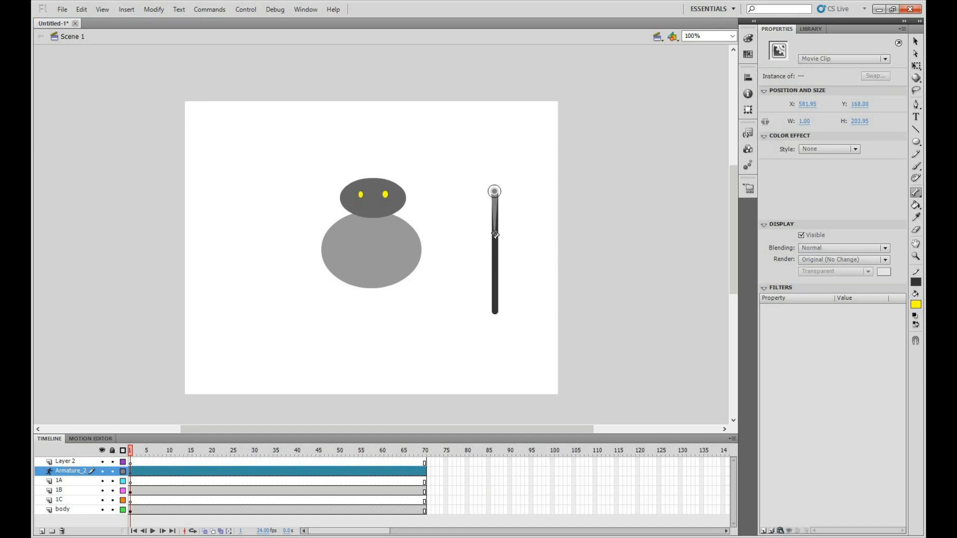
drag(495, 235, 495, 308)
drag(494, 302, 494, 302)
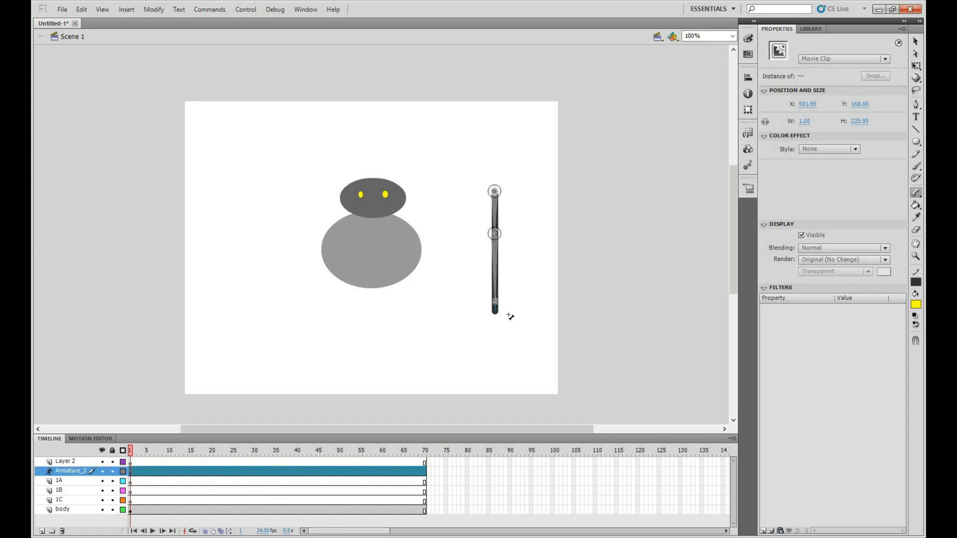
Bend the limb at its joints with the Selection tool, swinging its lower pieces out to the right
click(916, 41)
mouse_move(497, 253)
mouse_down()
mouse_move(523, 249)
mouse_move(553, 284)
mouse_move(417, 270)
mouse_move(540, 288)
mouse_move(404, 295)
mouse_move(551, 304)
mouse_move(512, 305)
mouse_move(504, 269)
mouse_up()
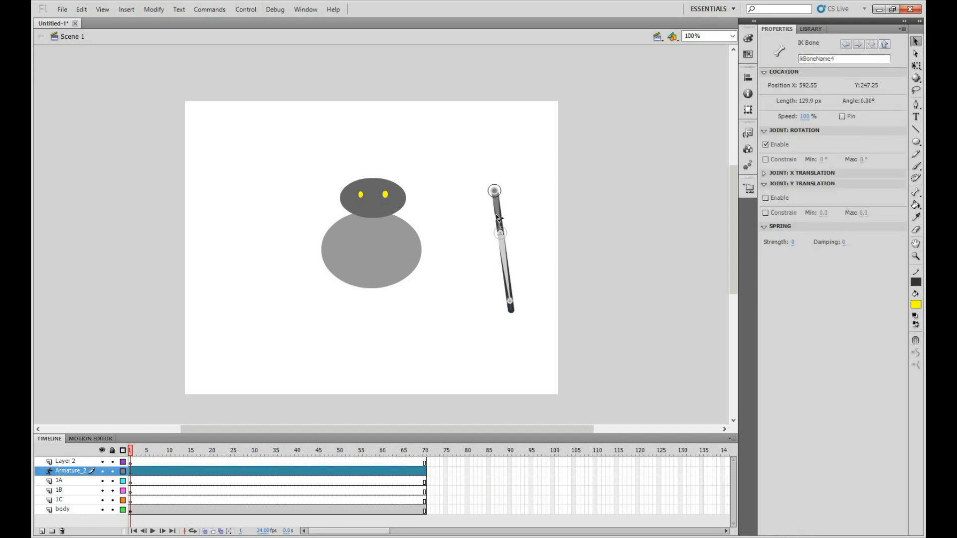
drag(498, 218, 569, 260)
click(594, 252)
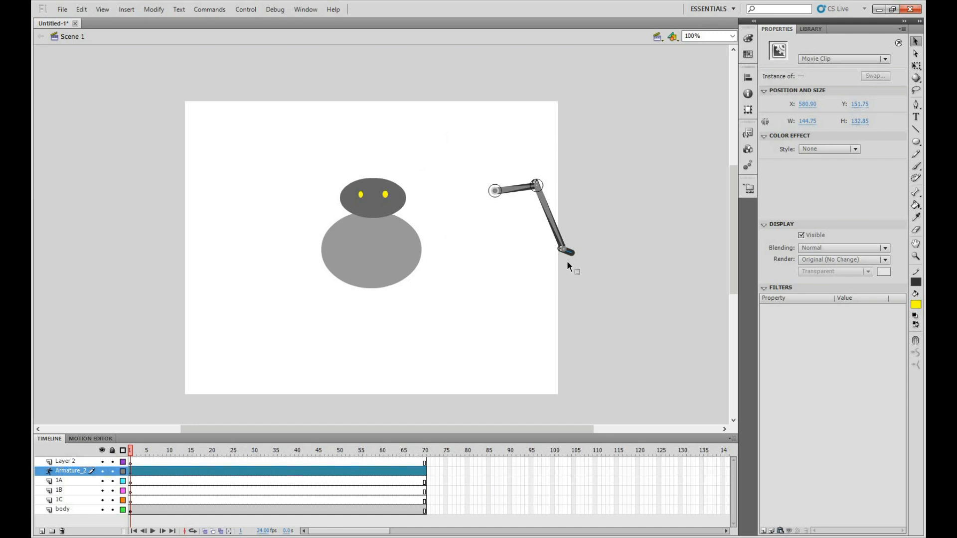
drag(492, 57, 557, 272)
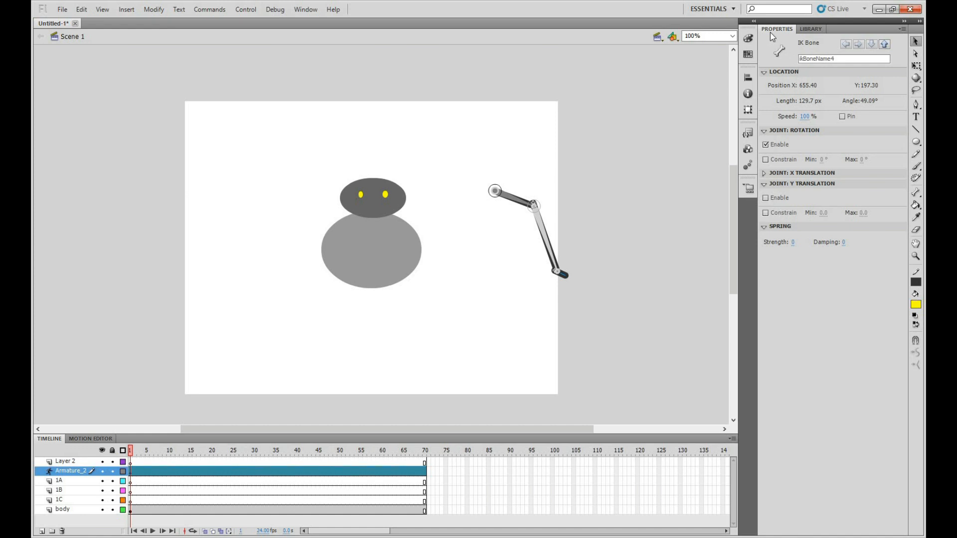
Select the upper bone and rotate it about the limb's root joint until it is nearly horizontal
click(513, 201)
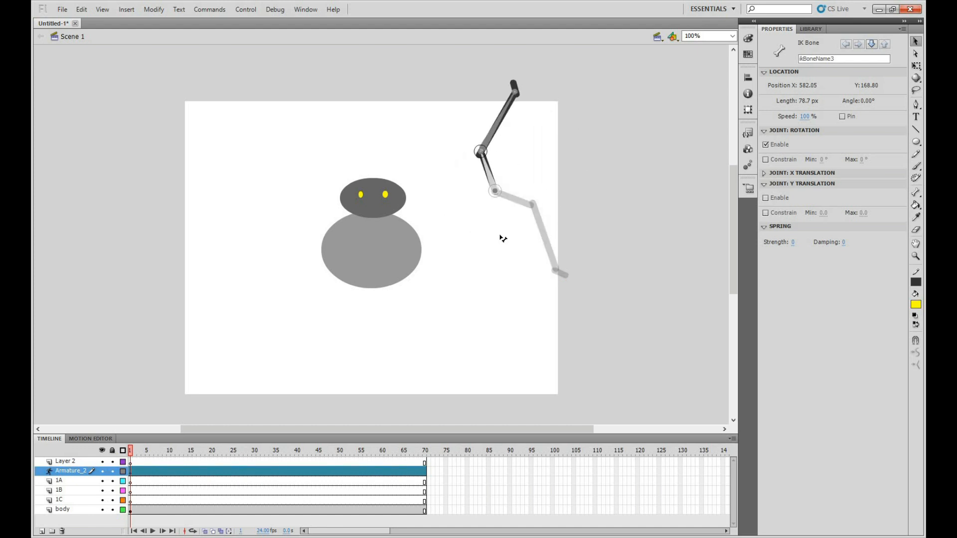
drag(500, 235, 531, 207)
mouse_move(532, 207)
mouse_down()
mouse_move(535, 158)
mouse_move(473, 199)
mouse_move(527, 205)
mouse_move(518, 204)
mouse_up()
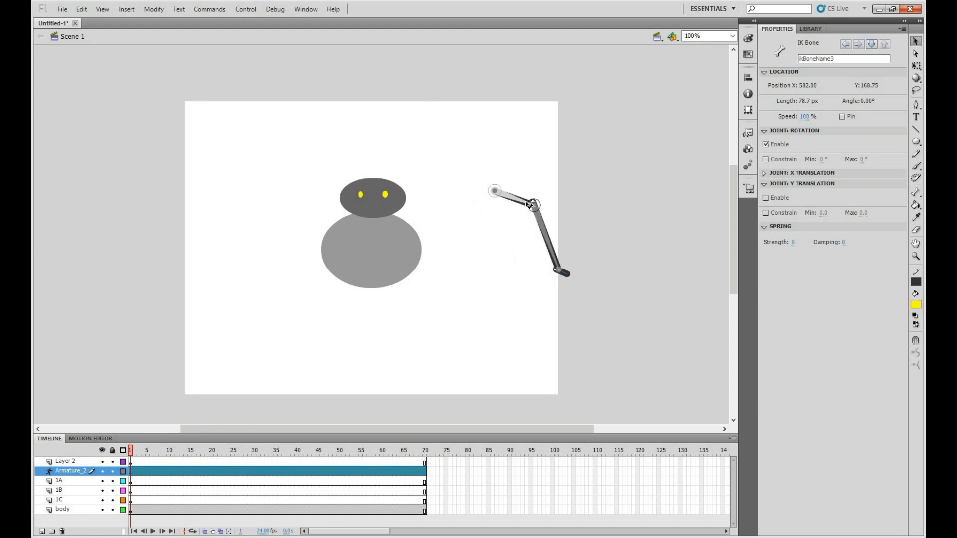
mouse_move(531, 194)
mouse_down()
mouse_move(553, 199)
mouse_move(561, 216)
mouse_move(543, 221)
mouse_move(519, 189)
mouse_move(502, 201)
mouse_move(510, 182)
mouse_move(507, 194)
mouse_move(497, 194)
mouse_move(513, 191)
mouse_up()
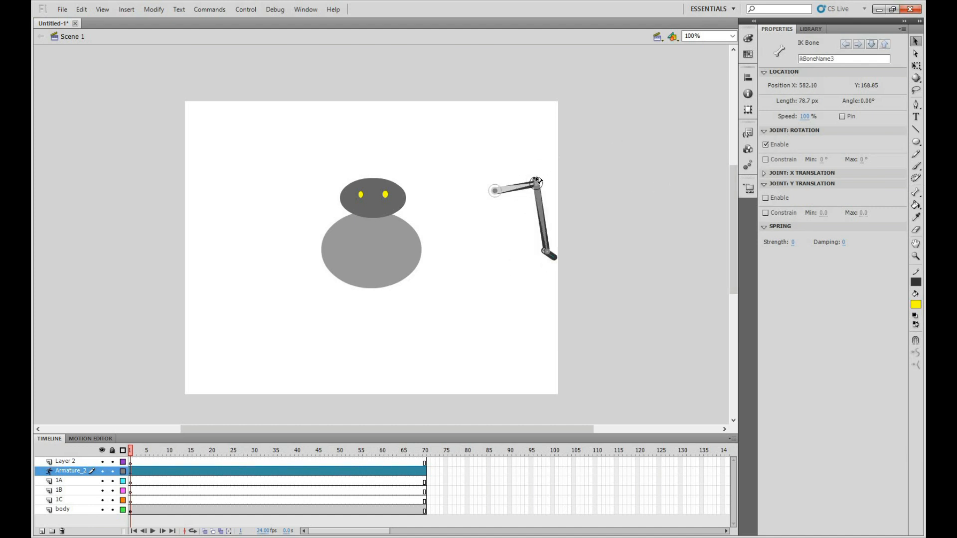
Enable the rotation constraint on the upper bone and on the lower bone, re-posing the limb in between
click(764, 160)
drag(516, 189, 546, 214)
drag(591, 126, 554, 214)
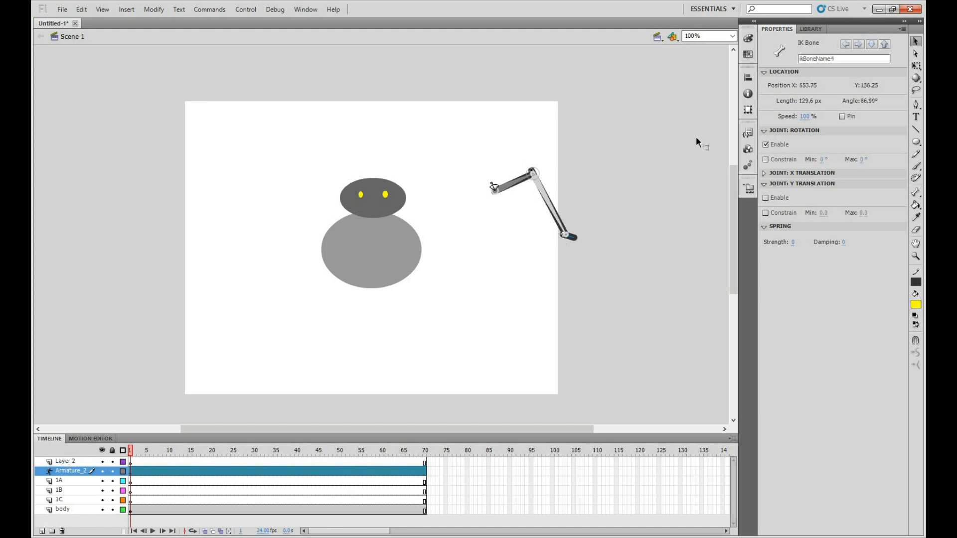
click(766, 160)
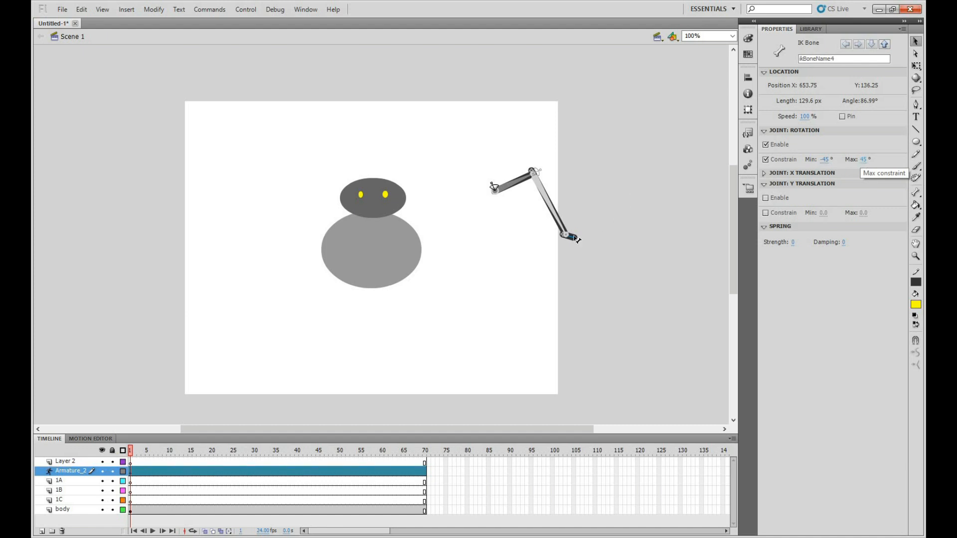
Pose the constrained limb with its middle joint raised above the root and its lower piece reaching down to the right
drag(561, 221, 536, 150)
drag(523, 200, 581, 242)
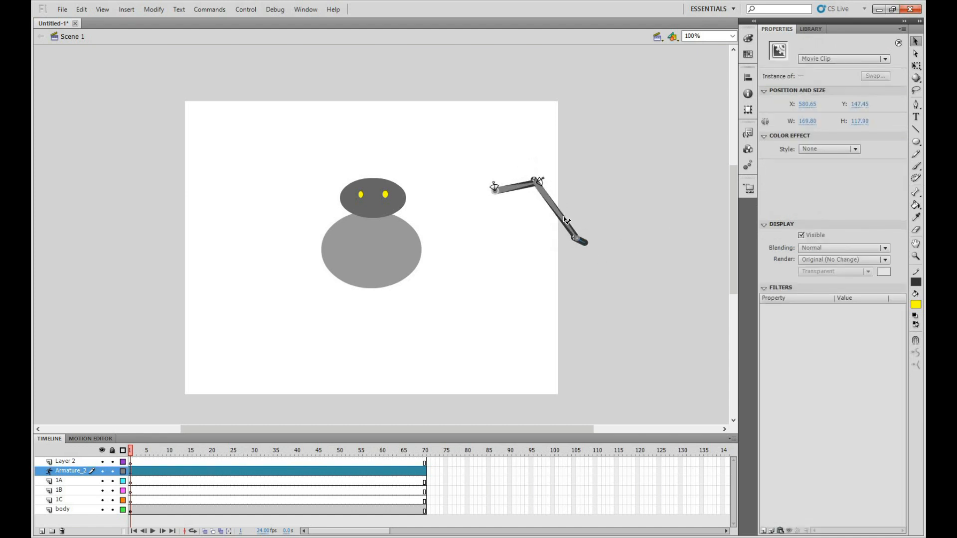
drag(549, 200, 548, 198)
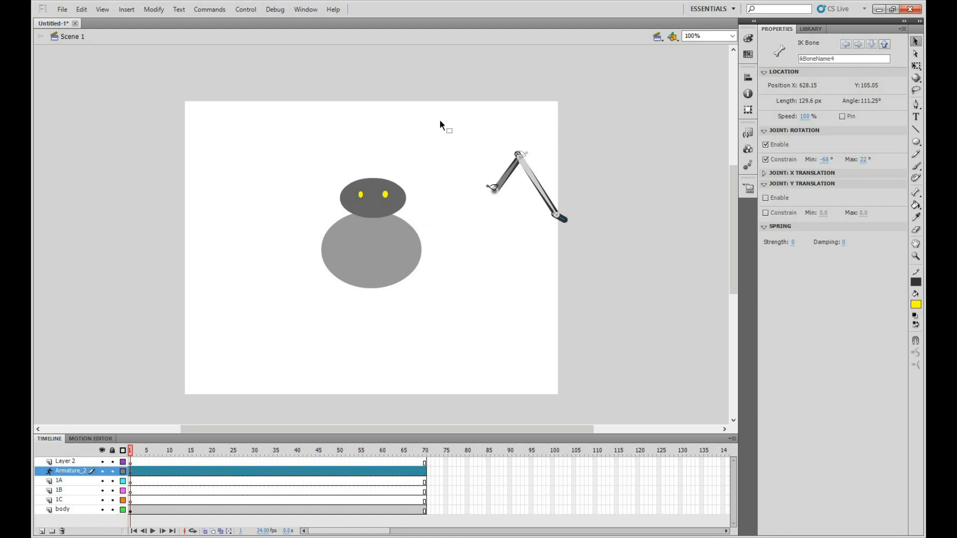
Select the whole jointed limb and move it left toward the figure's body
drag(577, 257, 643, 247)
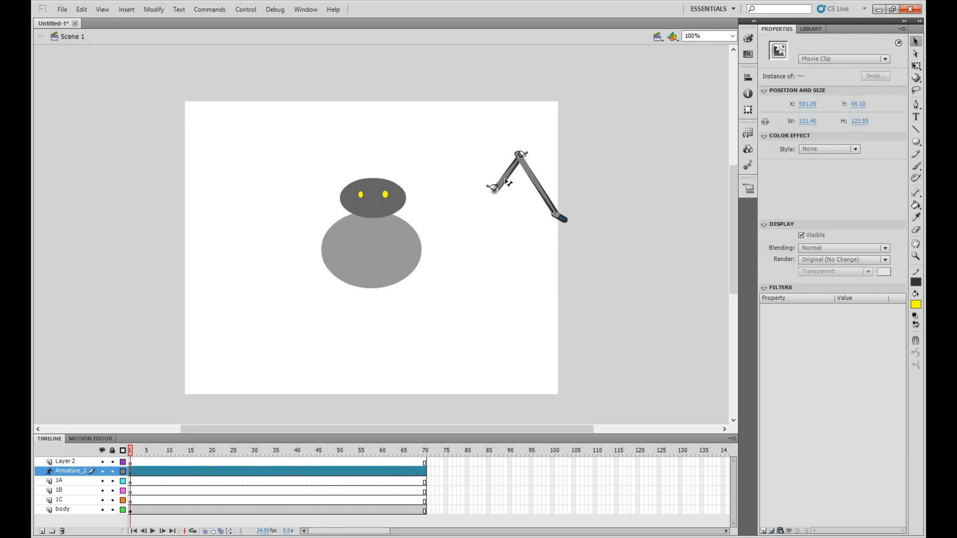
drag(492, 190, 413, 211)
key(Left)
key(Left)
key(Down)
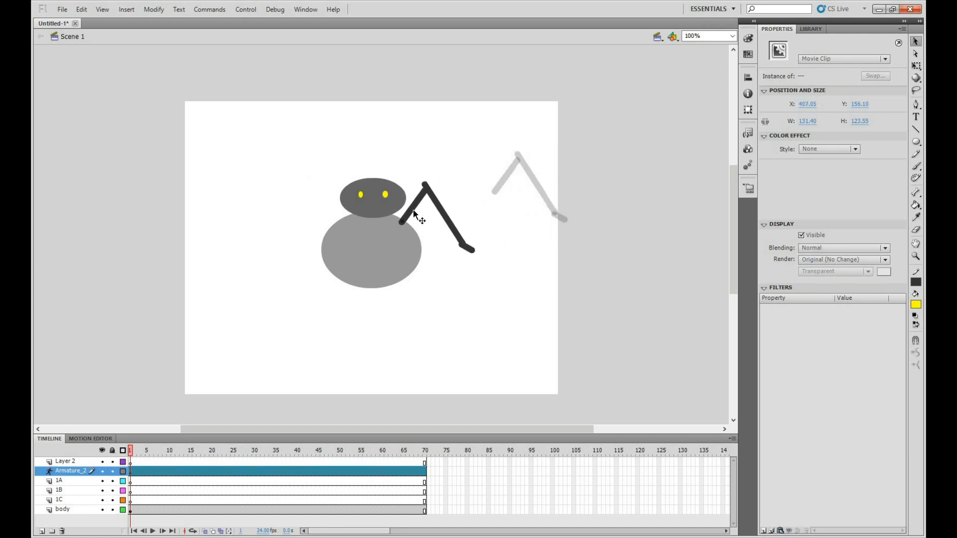
drag(442, 205, 512, 176)
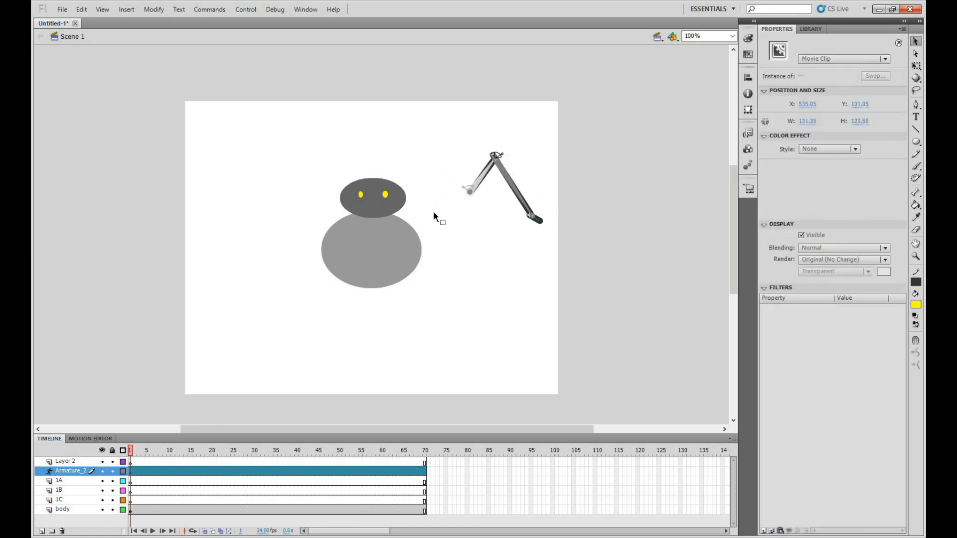
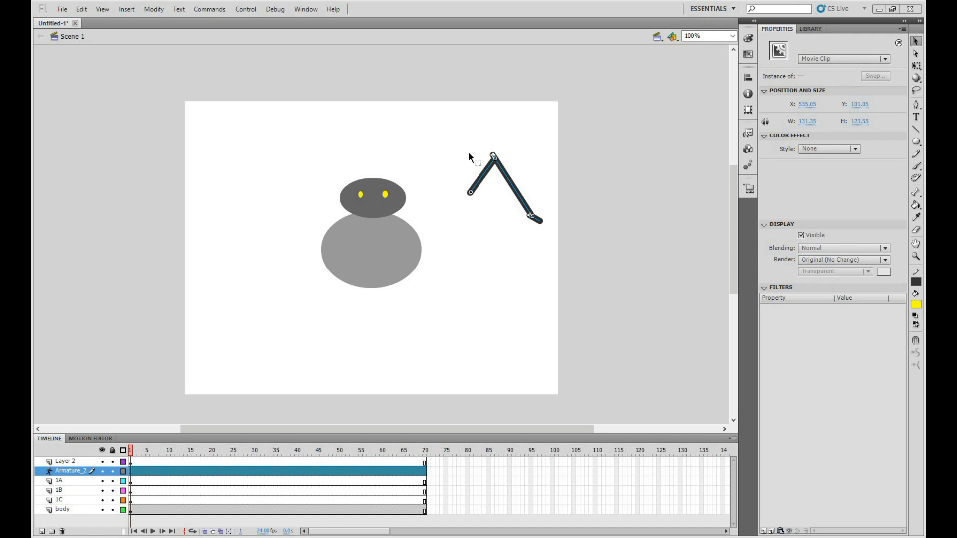
Duplicate the jointed limb's armature layer, then attach the copied limb to the body's upper right side and pose it reaching outward
click(916, 42)
right_click(68, 476)
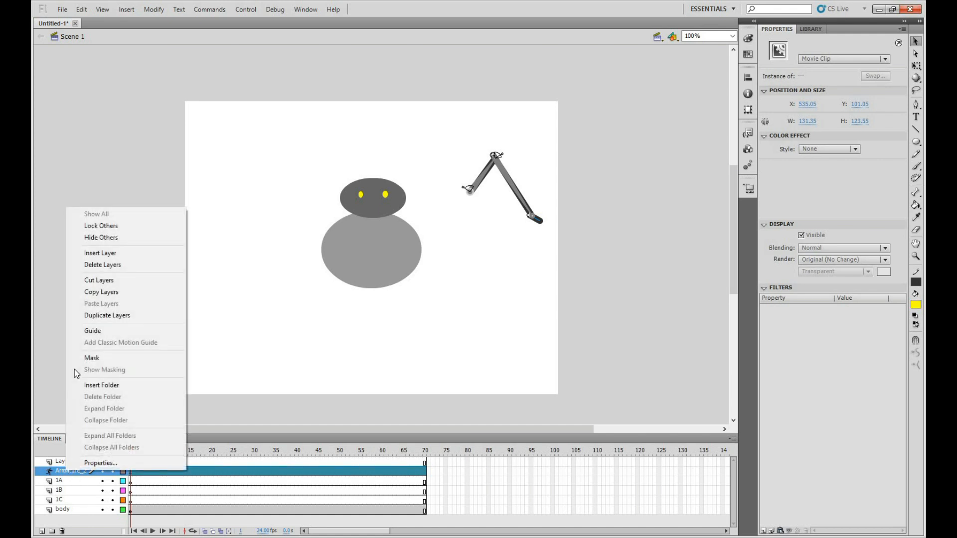
click(99, 315)
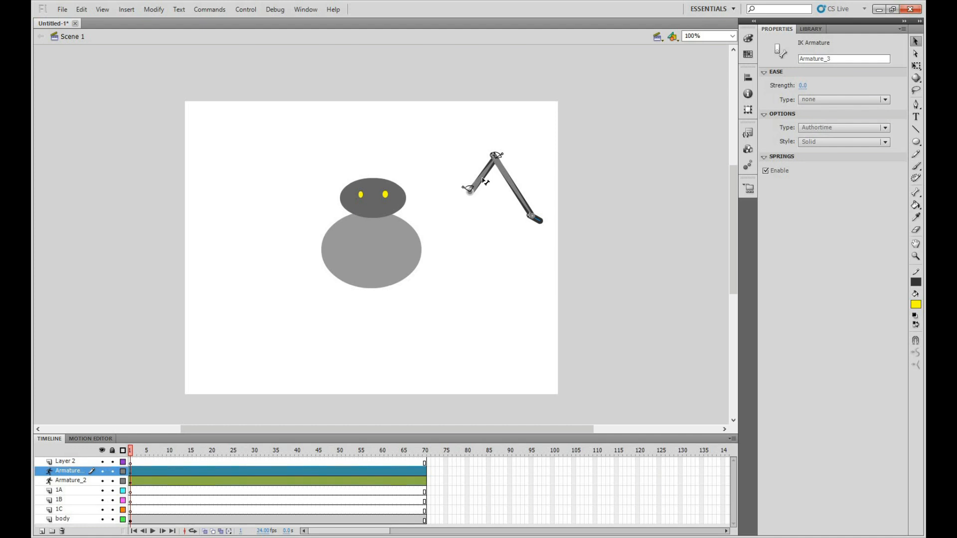
drag(475, 213, 416, 207)
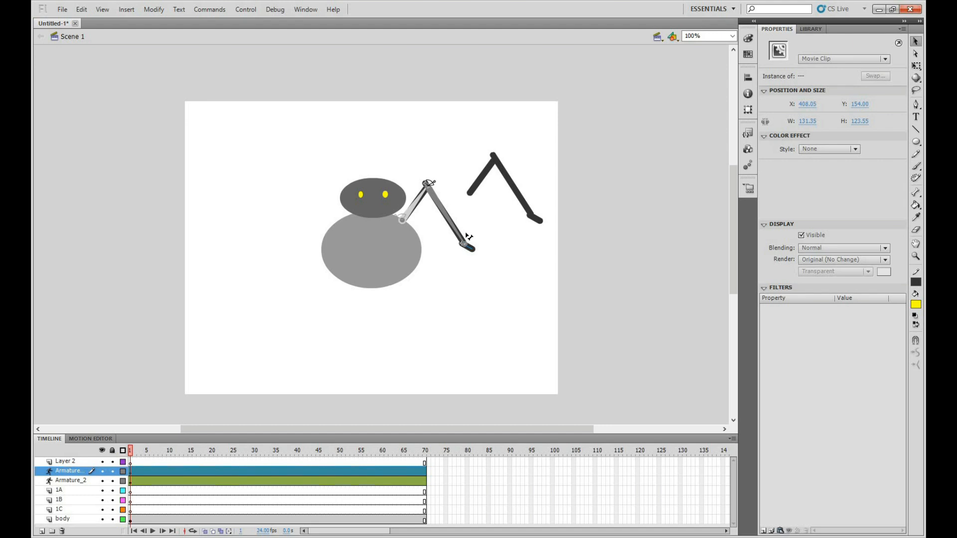
mouse_move(470, 234)
mouse_down()
mouse_move(484, 245)
mouse_move(478, 236)
mouse_up()
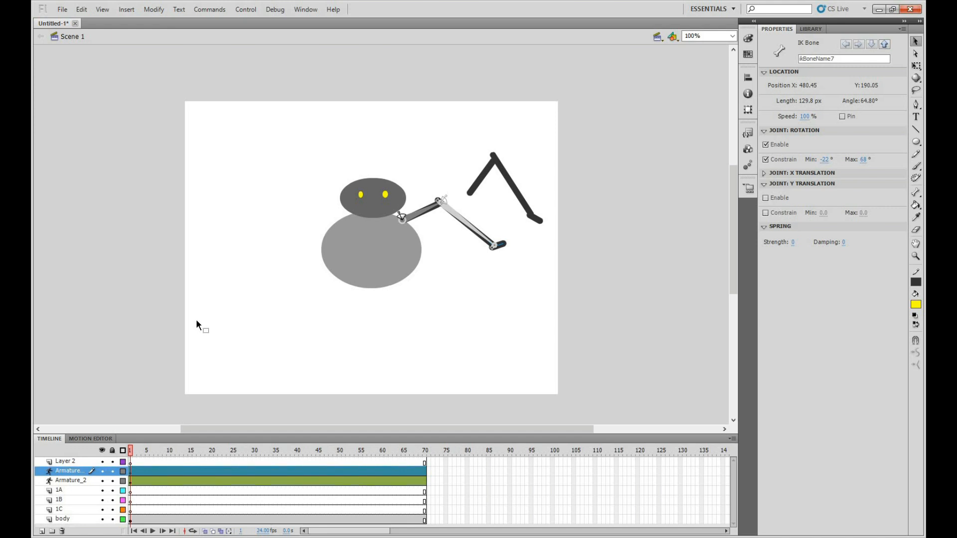
Select all pieces of the original limb and move it as a whole to the empty lower left area of the stage
click(486, 175)
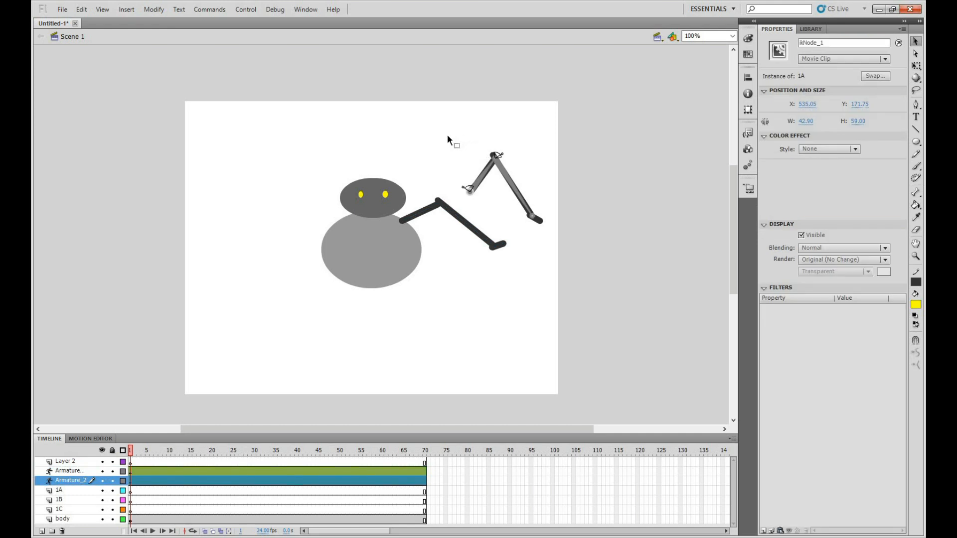
drag(446, 135, 531, 213)
drag(501, 170, 506, 153)
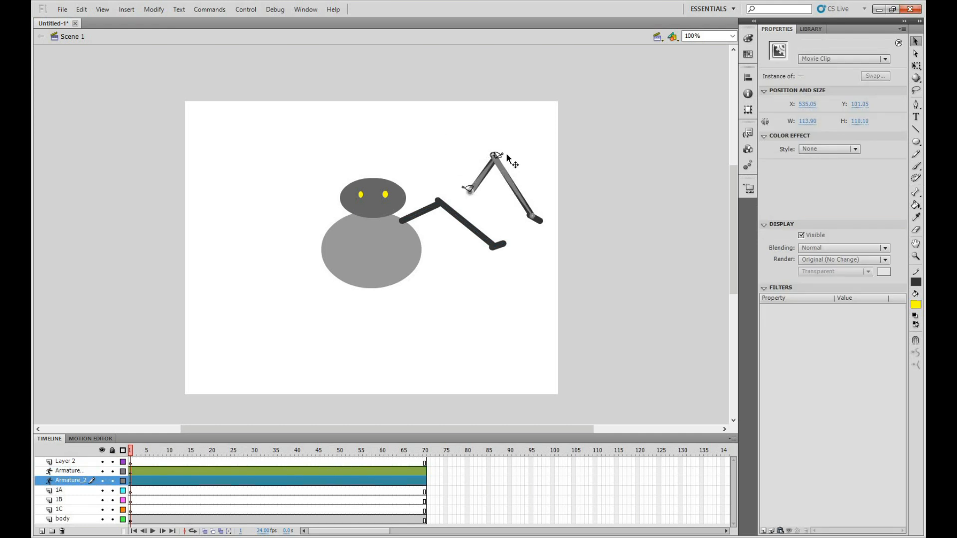
key(ctrl+z)
drag(493, 169, 261, 308)
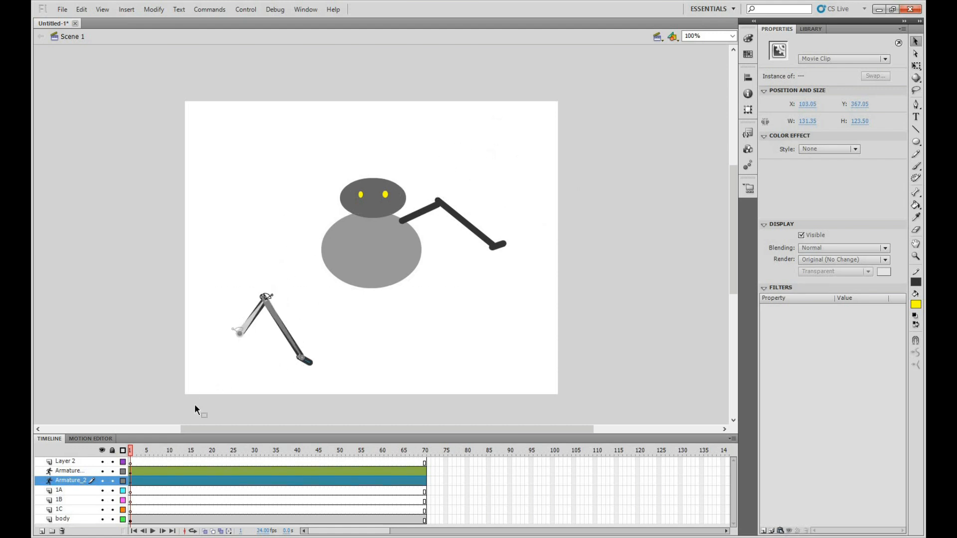
Insert a new layer directly above the duplicated armature layer
click(74, 471)
right_click(74, 470)
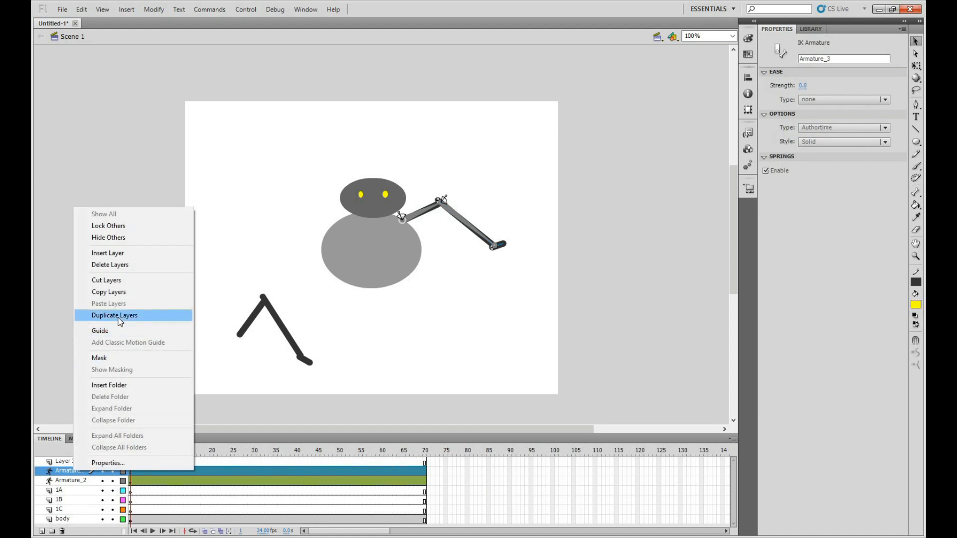
click(61, 475)
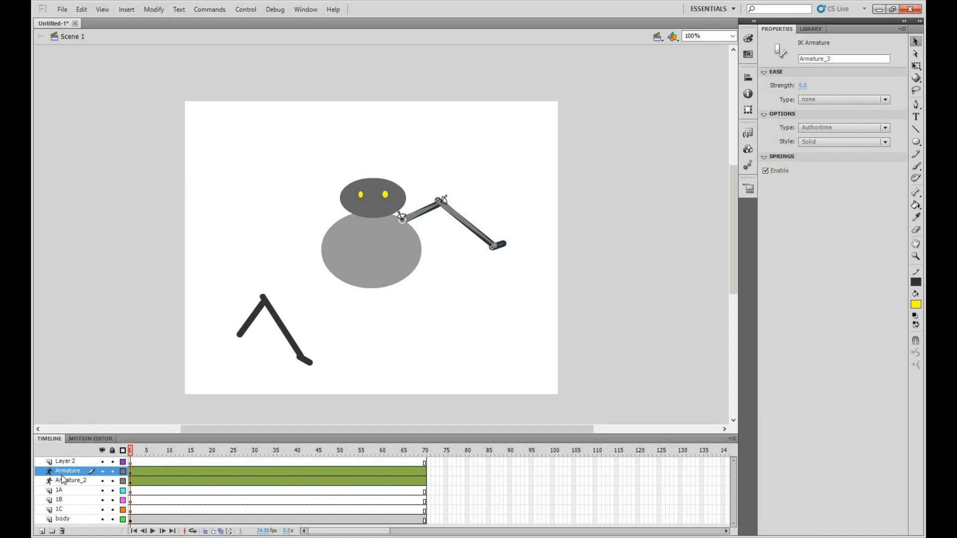
click(65, 474)
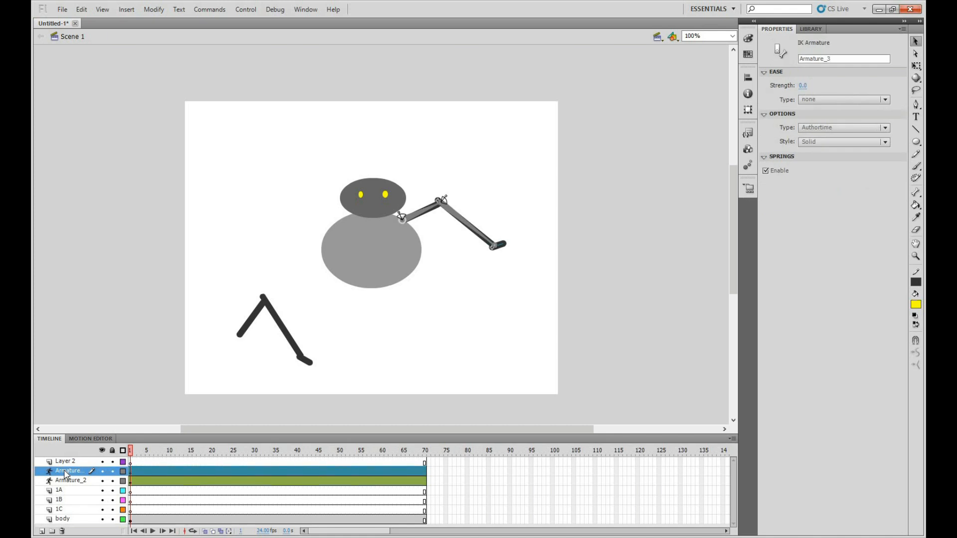
right_click(65, 474)
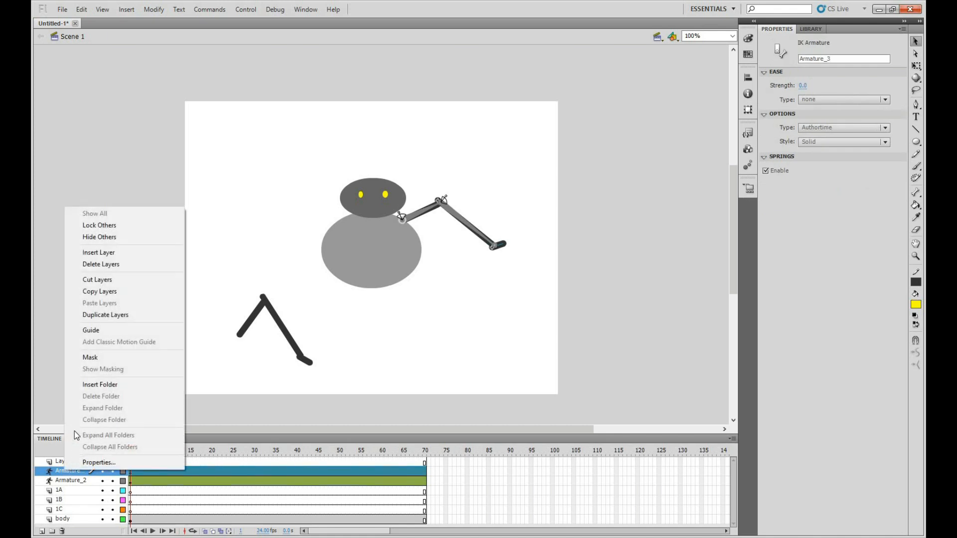
click(89, 253)
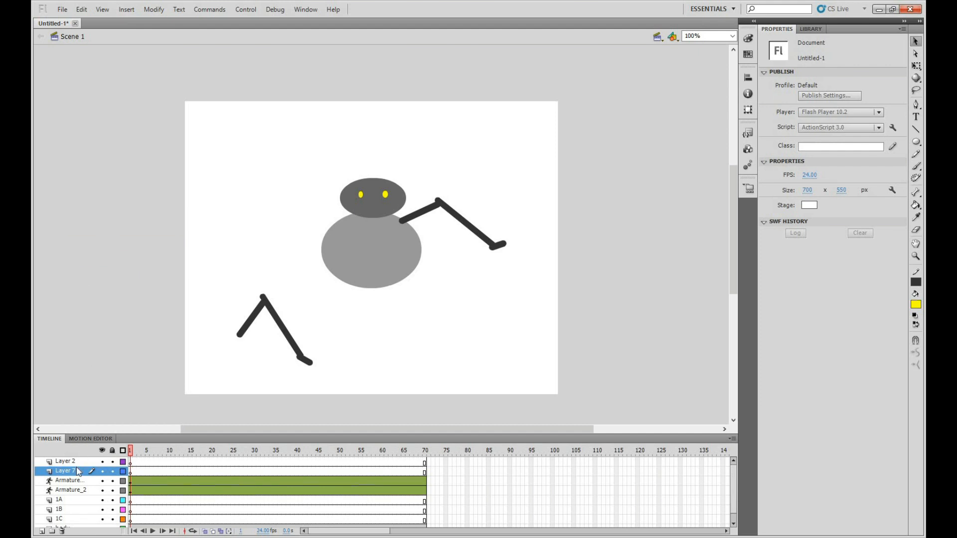
Reorder the layers so that Armature_2 sits above the duplicated armature layer
click(69, 482)
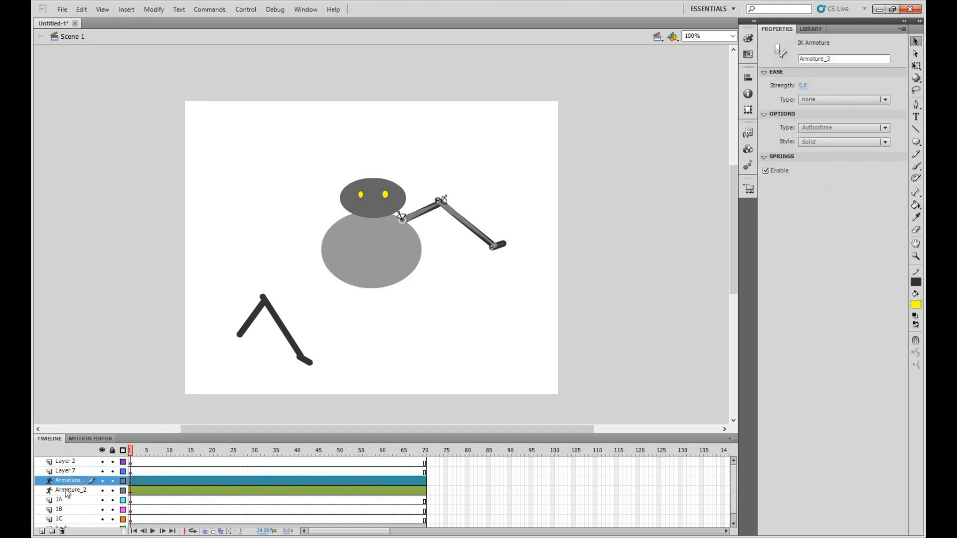
click(65, 489)
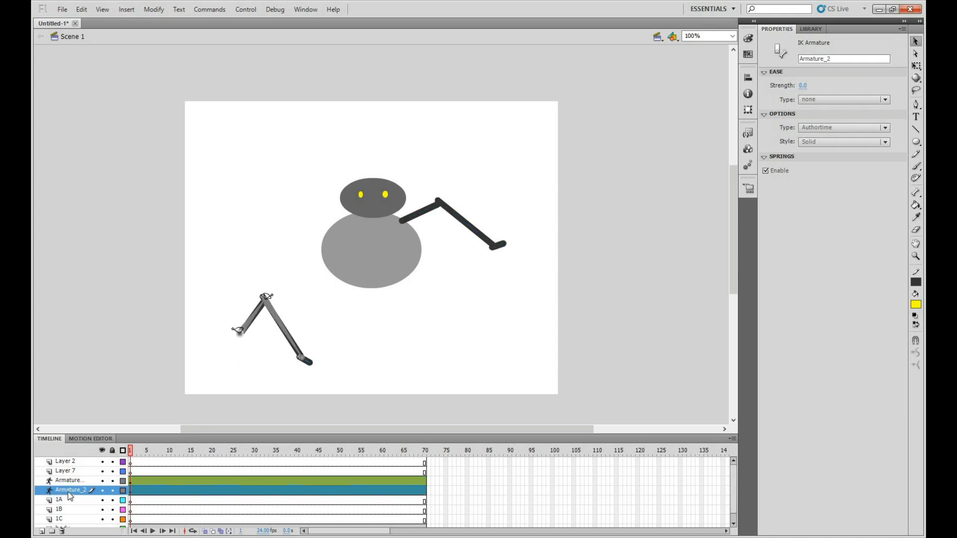
drag(66, 480, 67, 482)
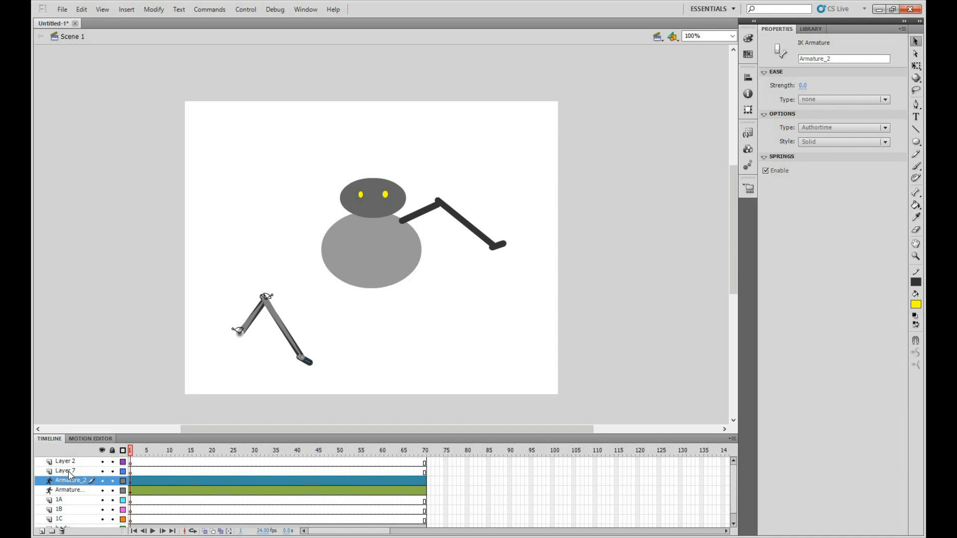
Paste a copy of the spare limb onto Layer 7 and move it off the body to the lower right
click(69, 472)
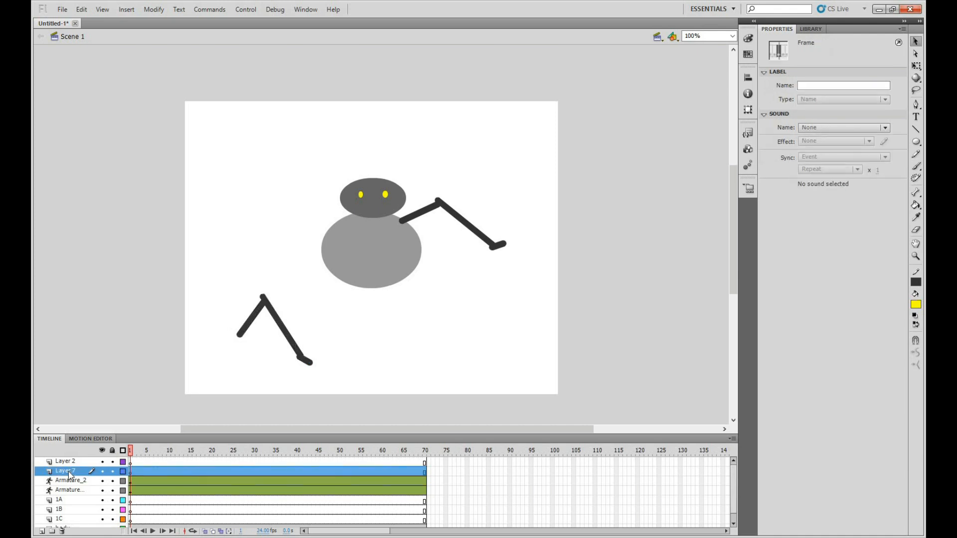
key(ctrl+v)
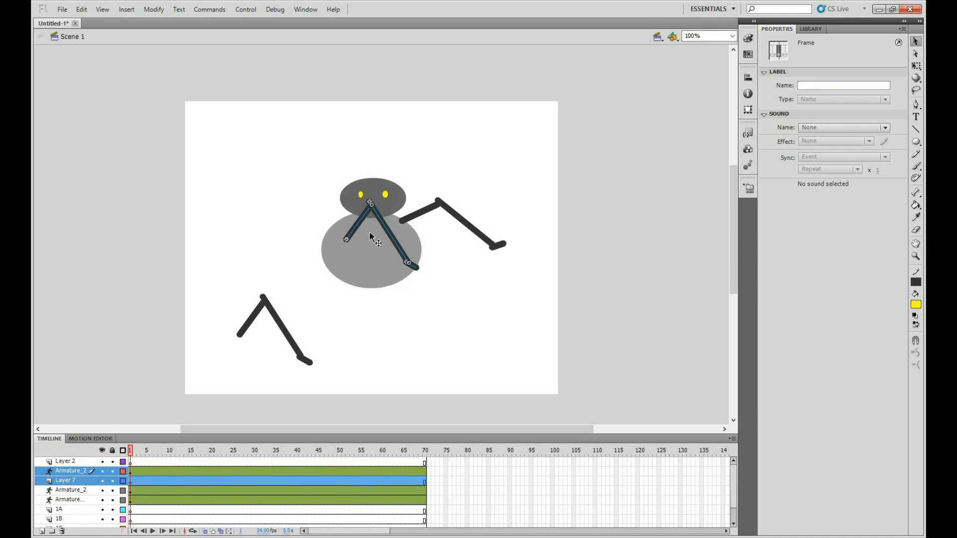
drag(363, 225, 436, 324)
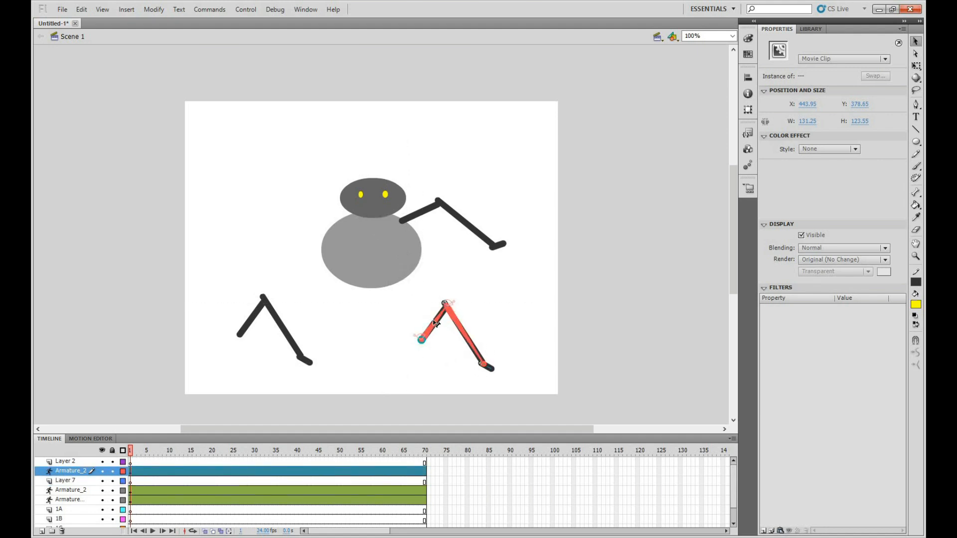
Attach the pasted limb to the body's right side below the first limb and bend both limbs into similar poses
click(437, 327)
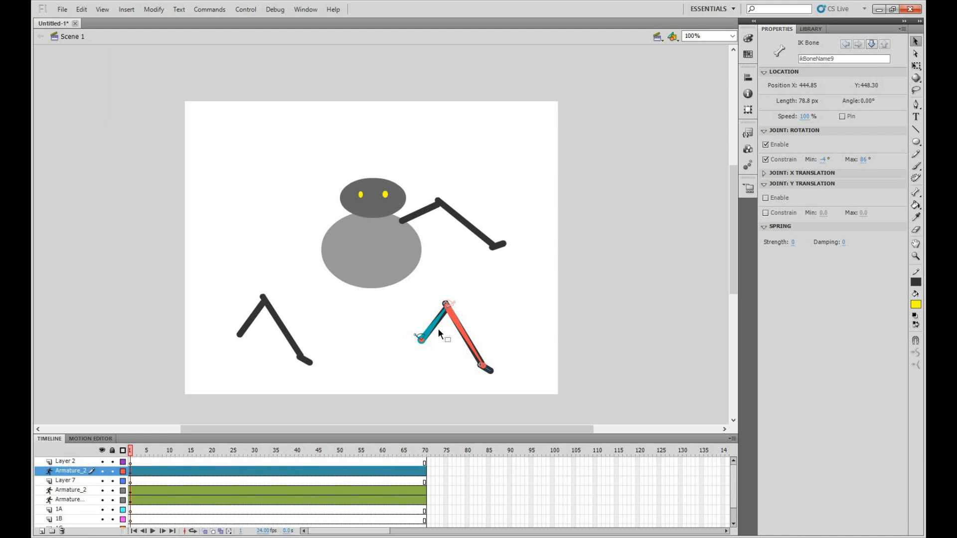
drag(436, 313, 494, 285)
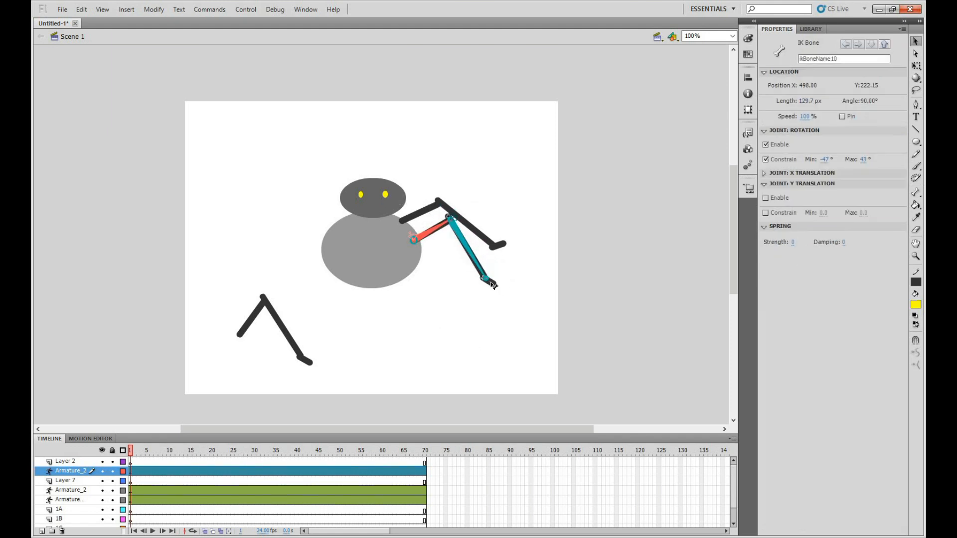
mouse_move(440, 230)
mouse_down()
mouse_move(430, 227)
mouse_move(488, 219)
mouse_move(461, 237)
mouse_move(455, 220)
mouse_up()
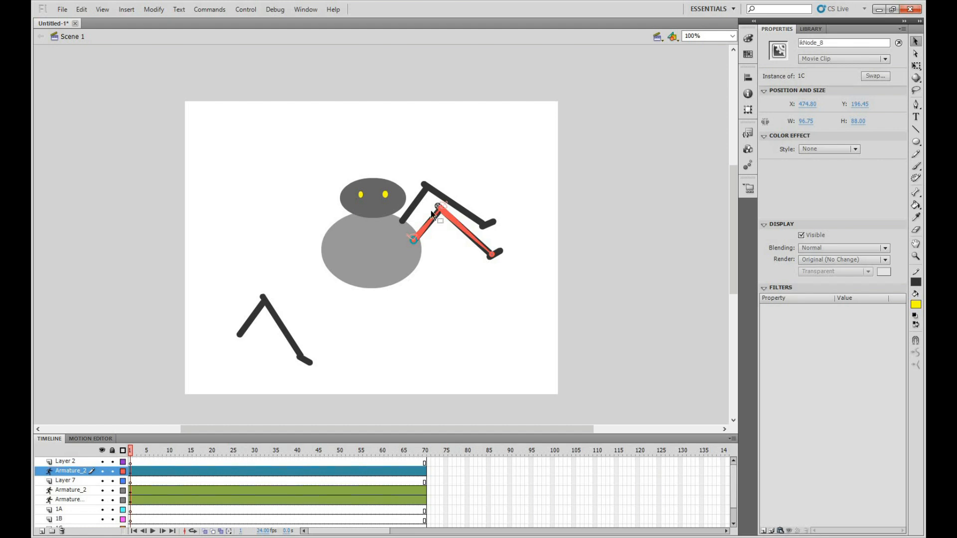
Examine which limb belongs to each armature layer by selecting the layers one after another
right_click(70, 474)
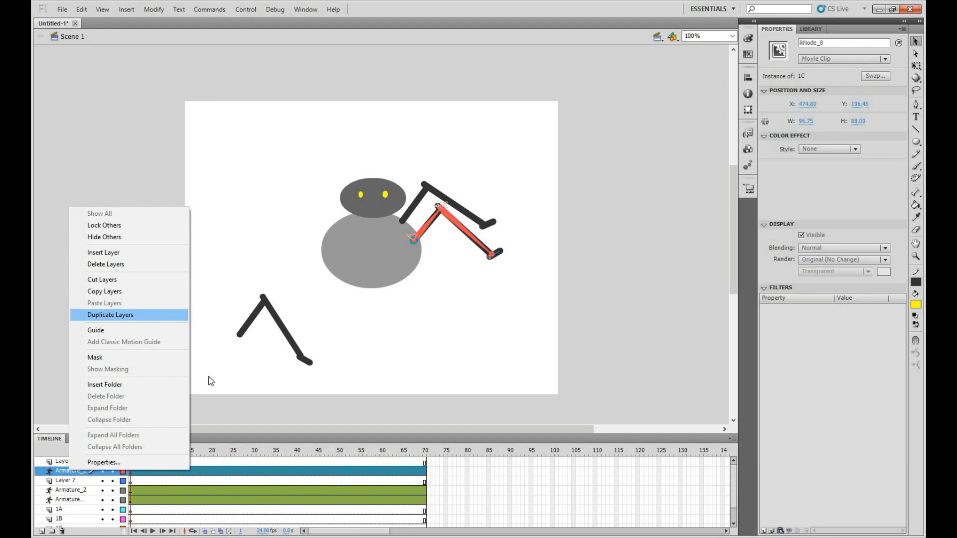
click(74, 500)
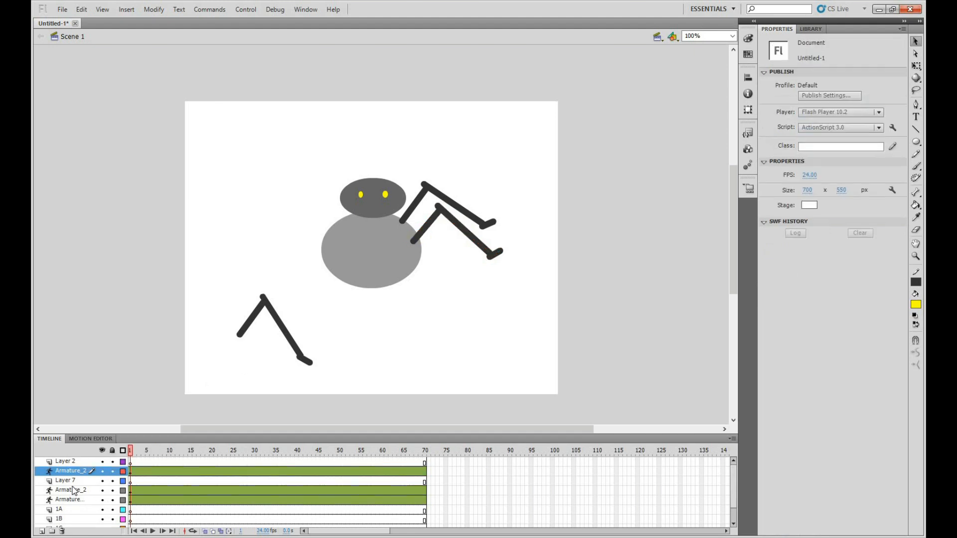
click(73, 490)
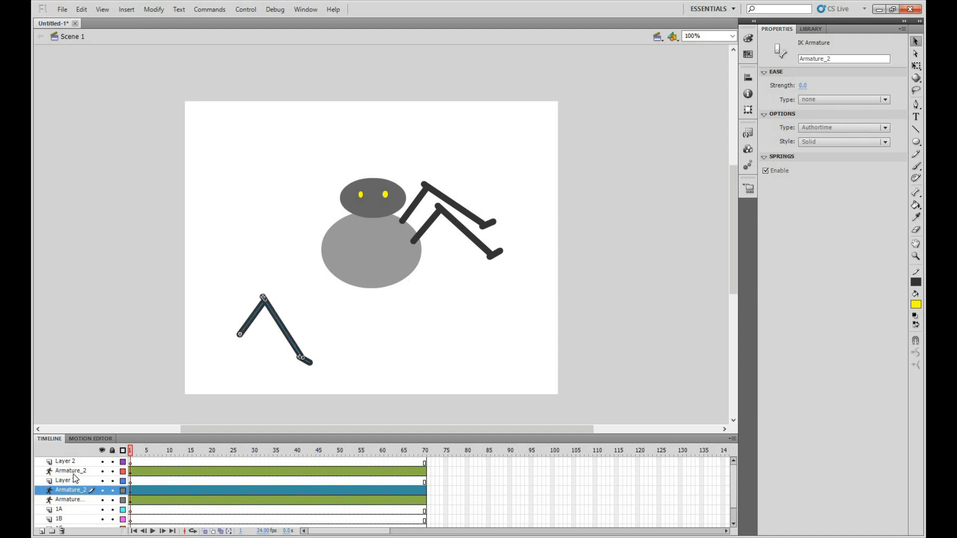
click(73, 473)
click(70, 491)
click(70, 499)
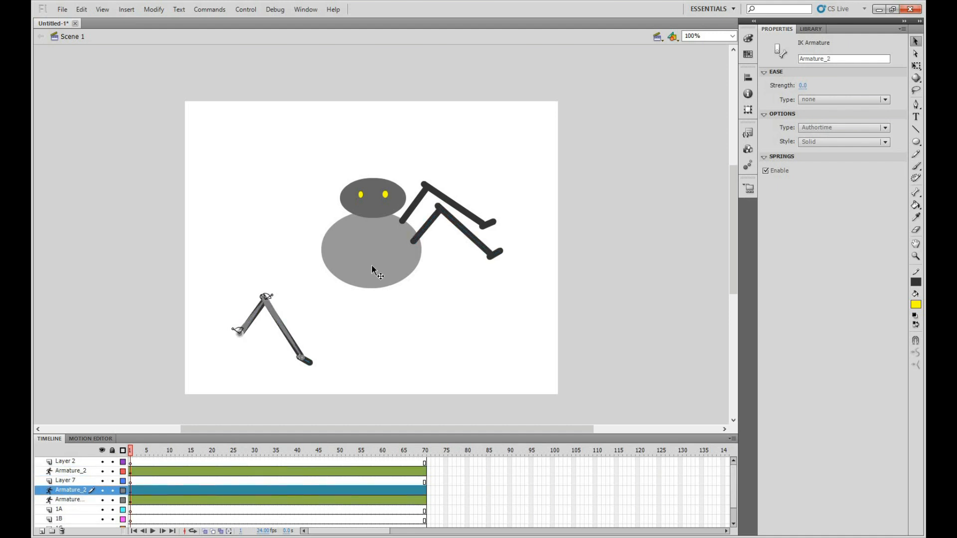
click(76, 472)
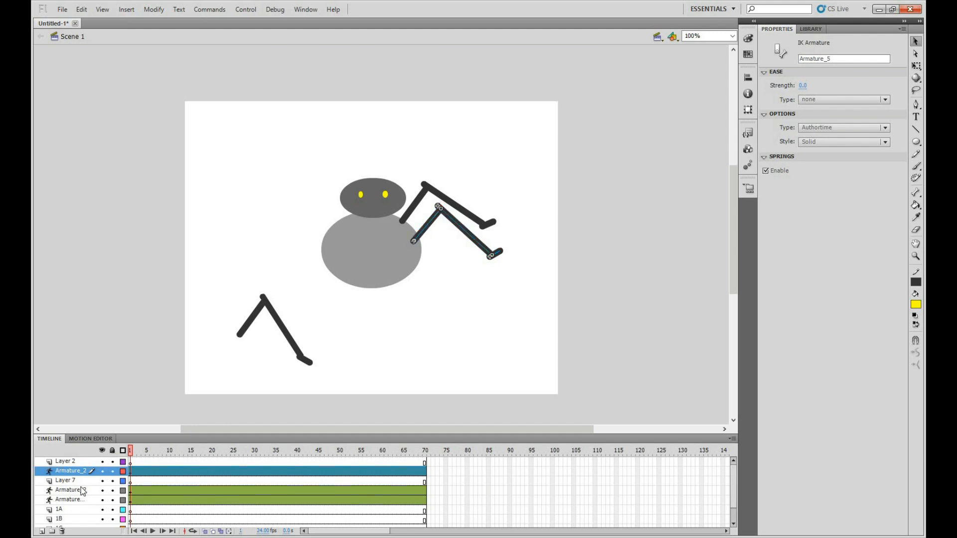
Duplicate the spare limb's Armature_2 layer and move the copied limb to the body's right side below the second limb
click(82, 490)
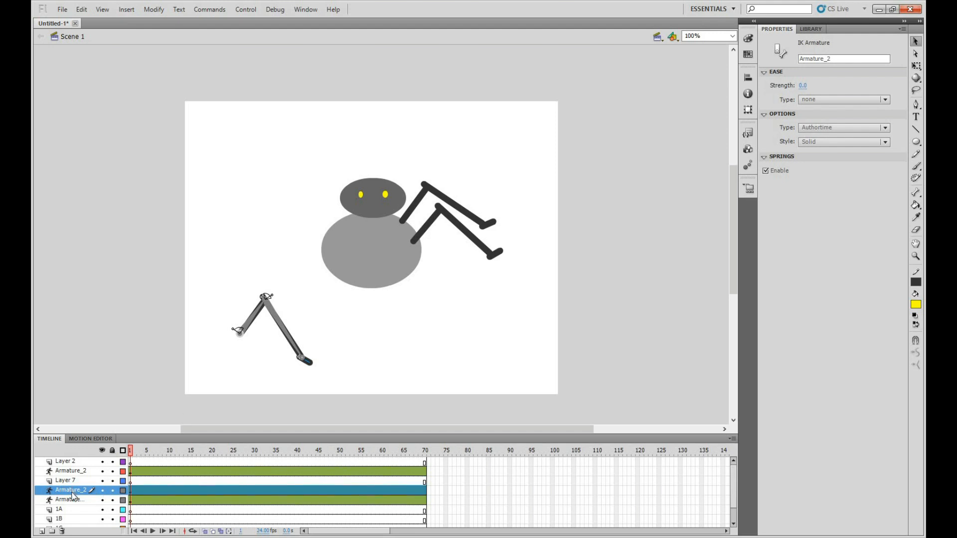
right_click(75, 488)
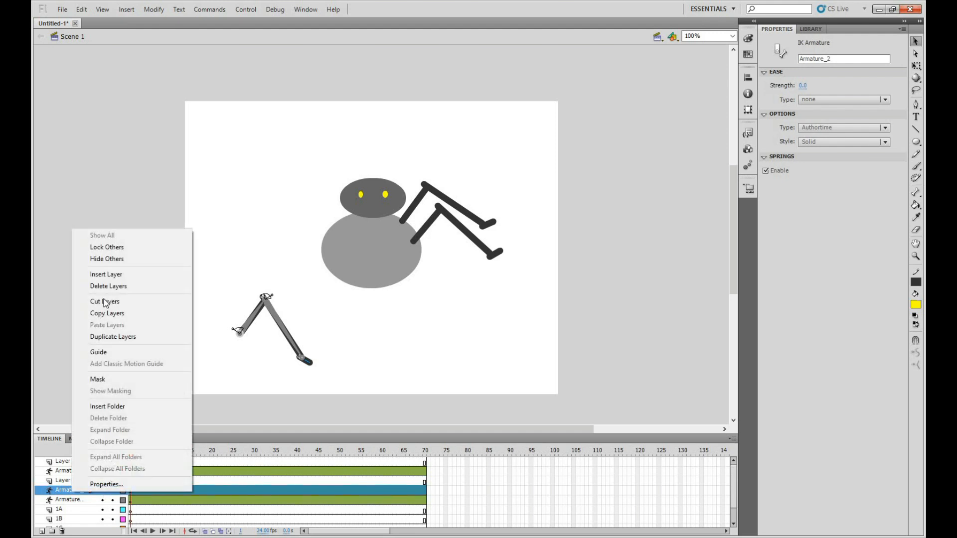
click(105, 336)
drag(291, 315, 490, 279)
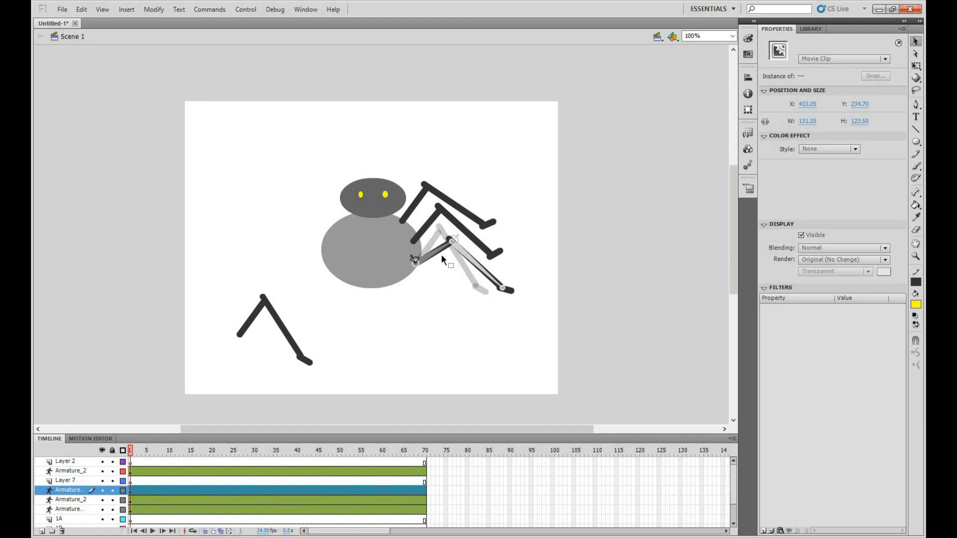
Pose the third limb with its middle joint raised, its lower piece reaching down to the right and its foot nearly horizontal
drag(430, 247, 439, 250)
mouse_move(491, 278)
mouse_down()
mouse_move(484, 285)
mouse_move(494, 287)
mouse_up()
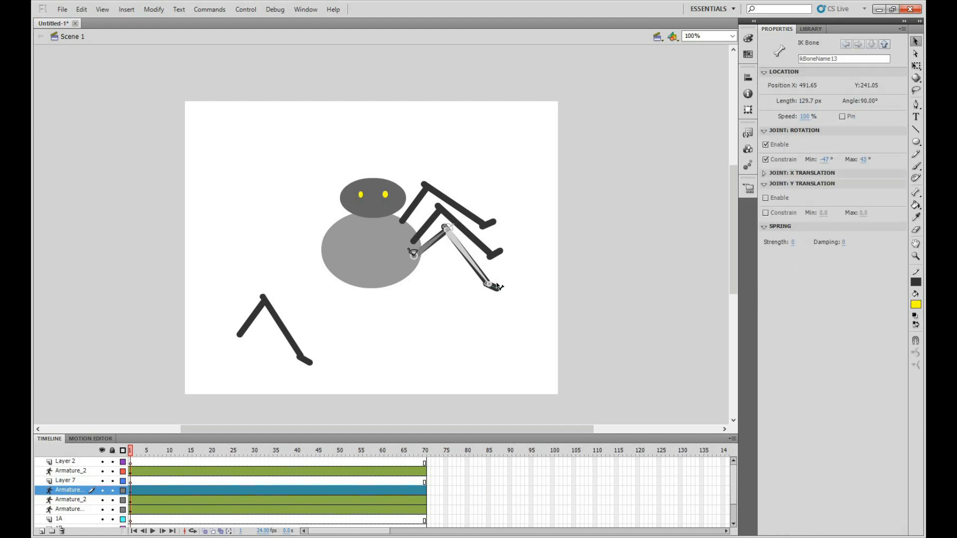
click(461, 262)
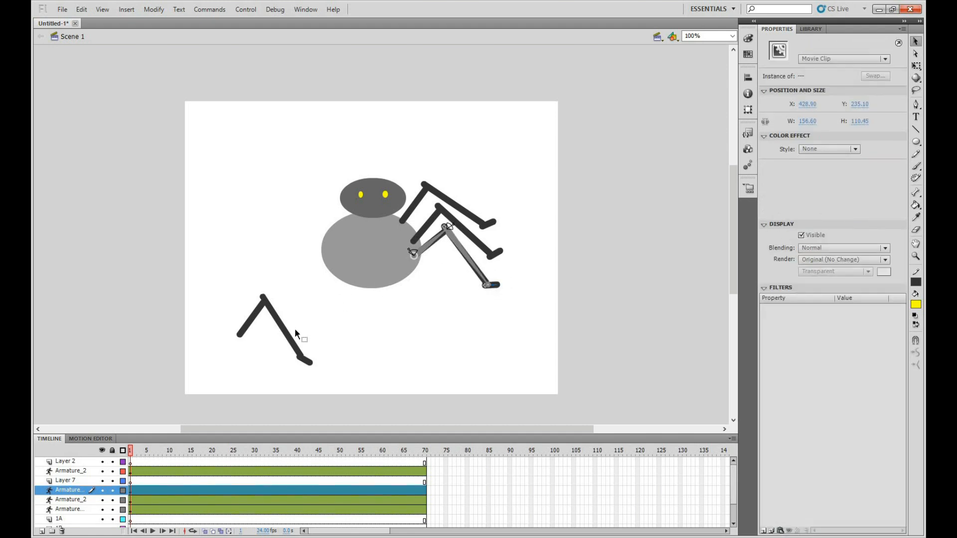
right_click(69, 495)
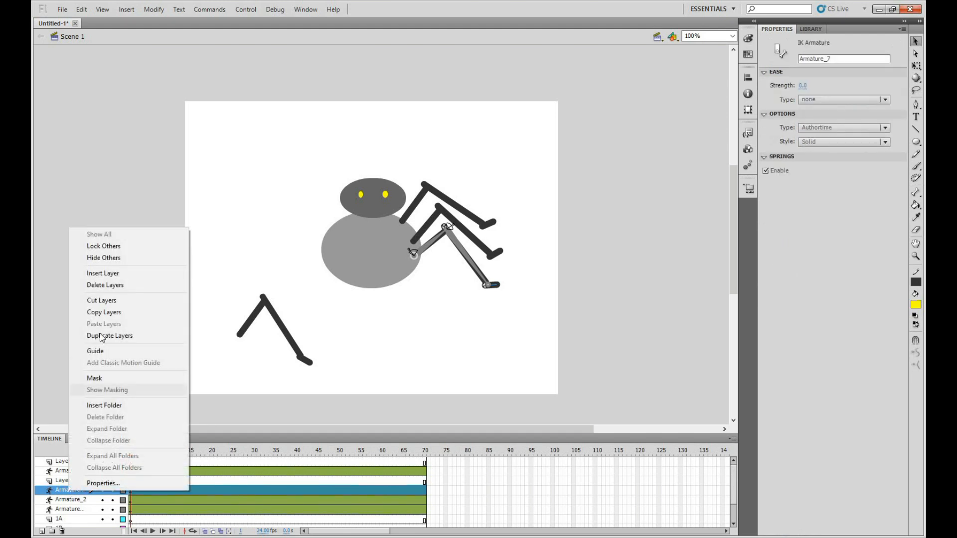
click(102, 336)
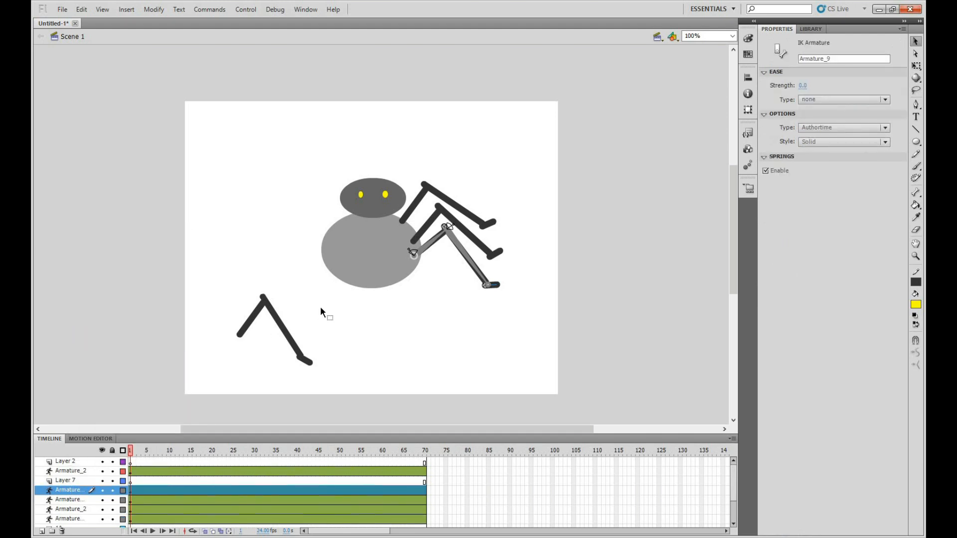
click(62, 531)
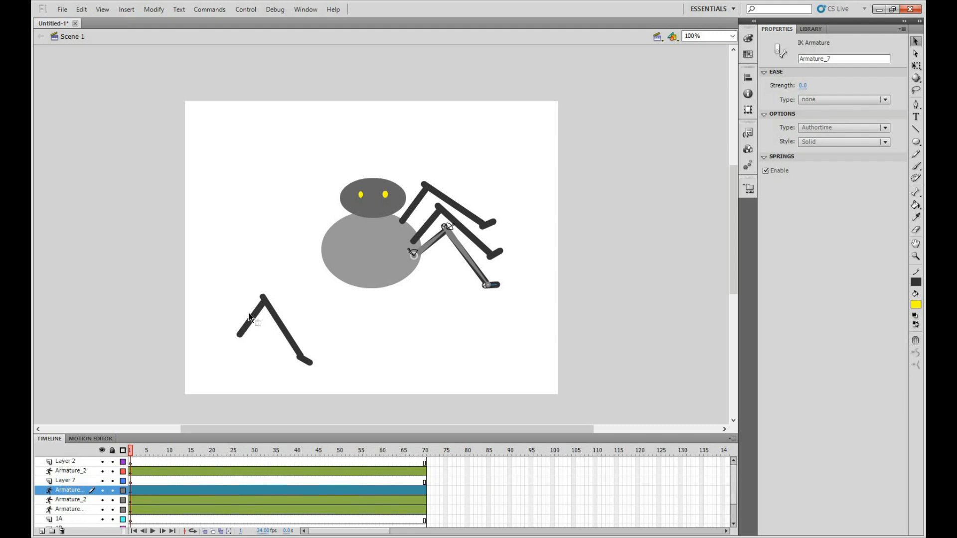
Duplicate the spare limb's Armature_2 layer, then attach and pose the copy at the body's lower right side below the third limb
click(247, 319)
click(74, 502)
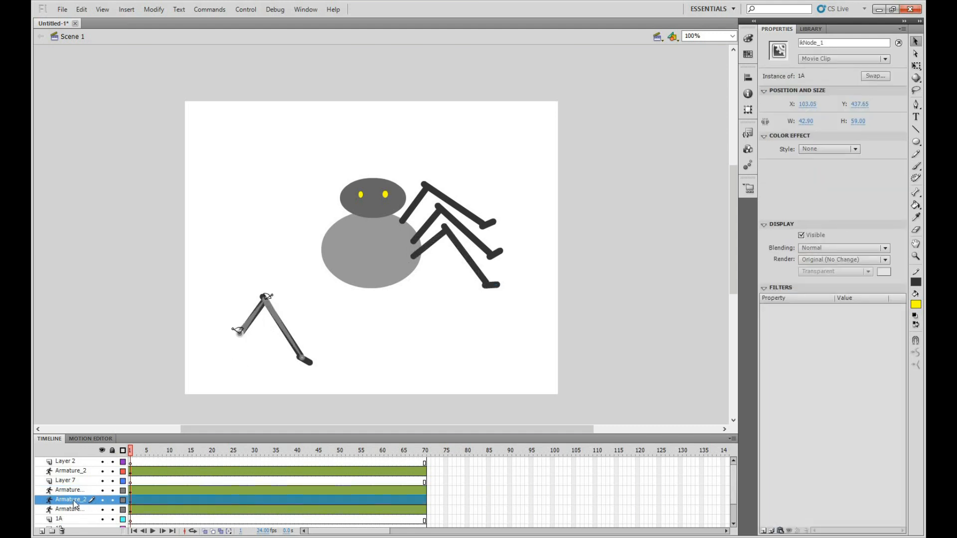
right_click(75, 502)
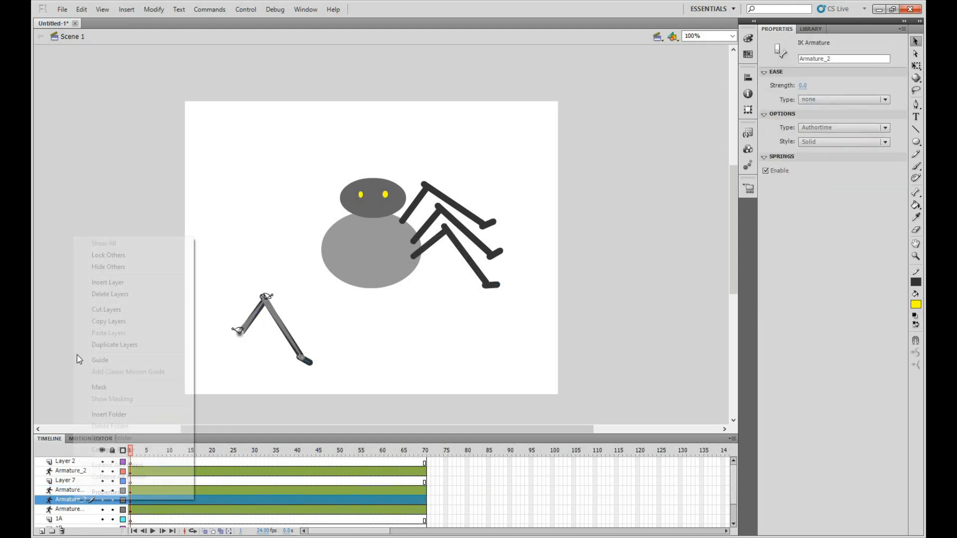
click(100, 345)
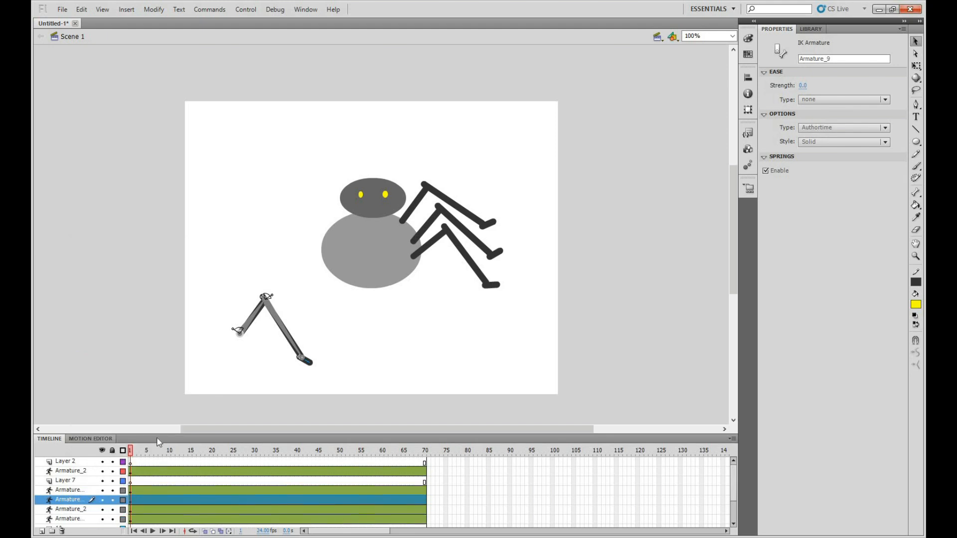
drag(250, 329, 480, 313)
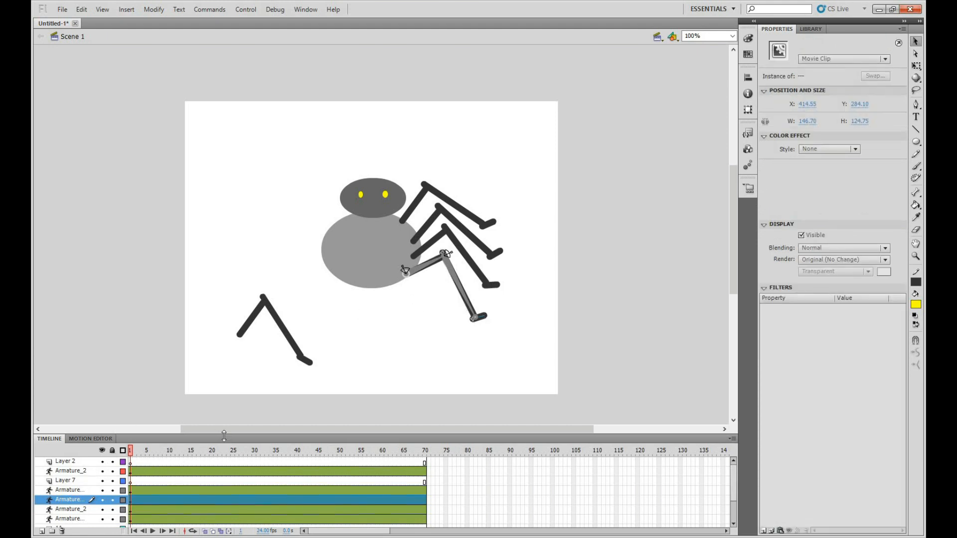
Enlarge the timeline to show all layers and rename the uppermost right limb's armature layer to R Leg 1
drag(223, 433, 223, 391)
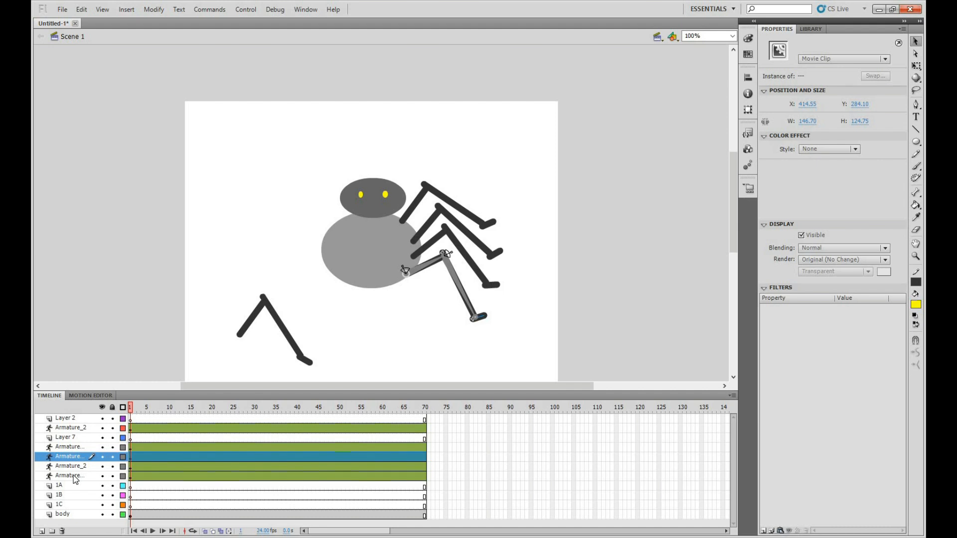
click(74, 476)
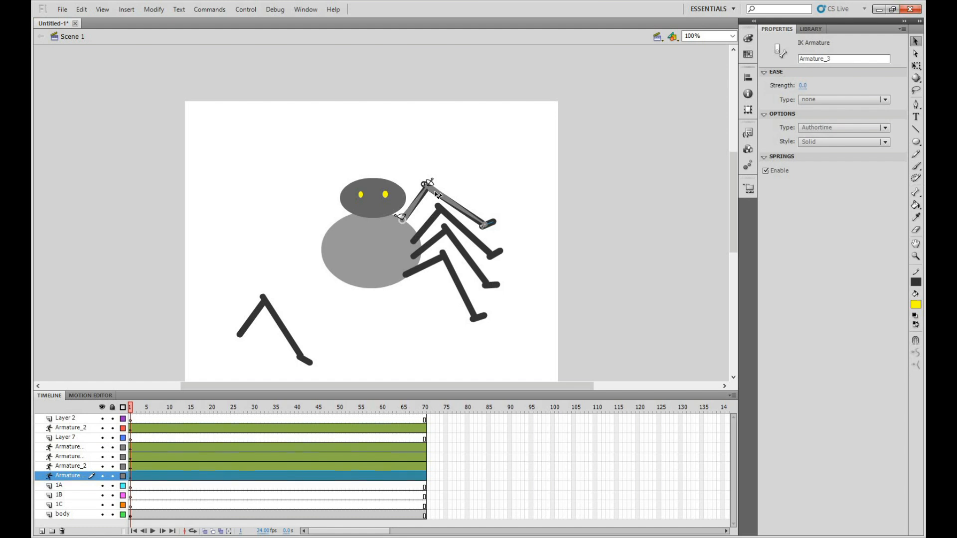
double_click(69, 477)
text(R Leg 1)
click(291, 369)
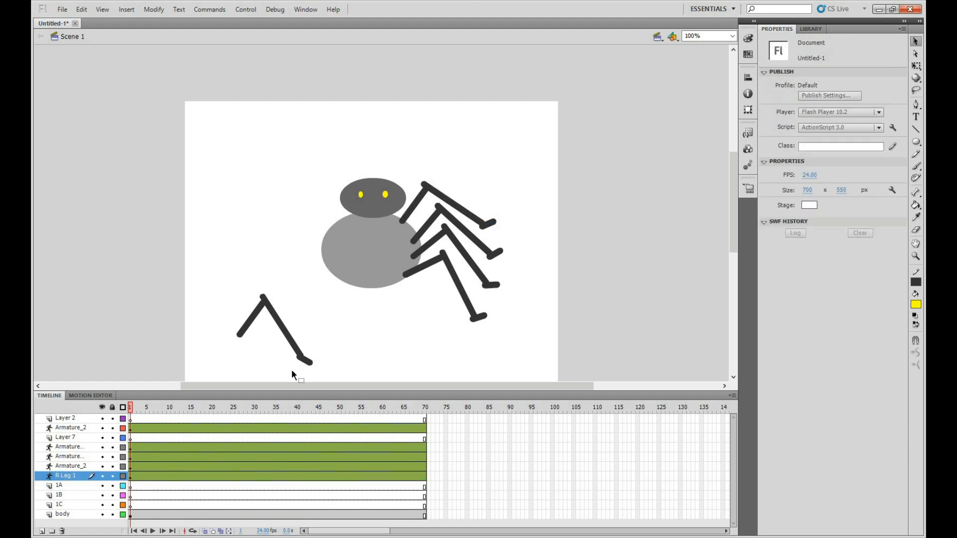
Move the fourth right limb's armature layer directly below Layer 2 and check which limbs the remaining armature layers control
click(67, 466)
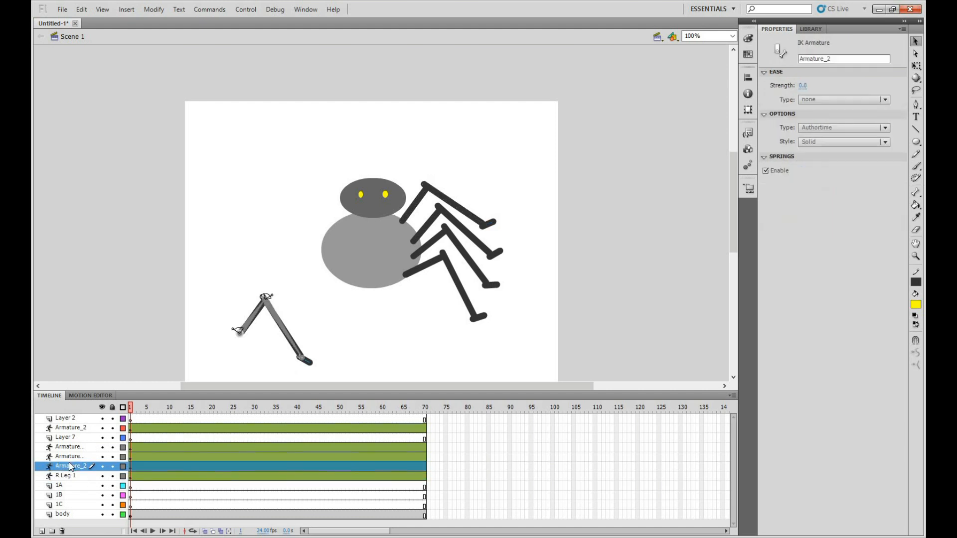
drag(72, 457, 76, 423)
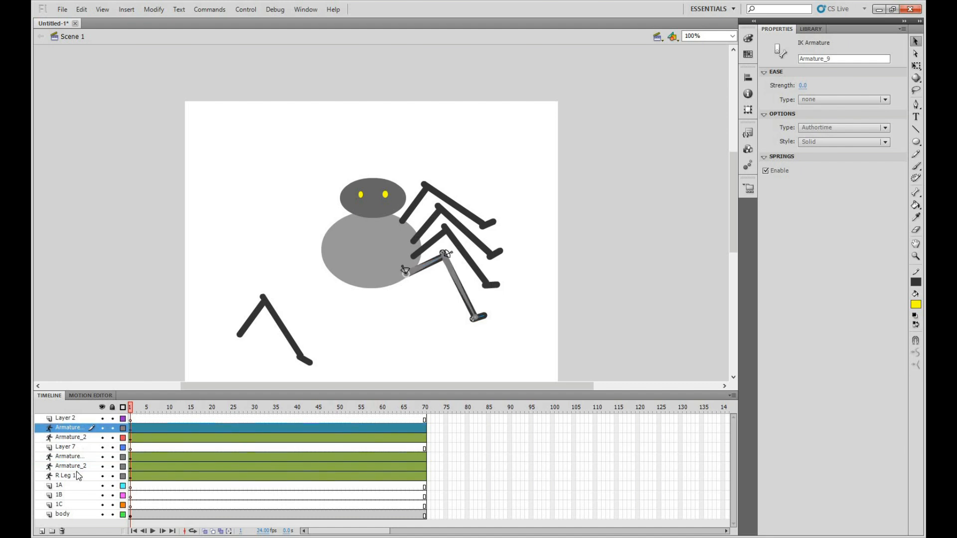
click(74, 466)
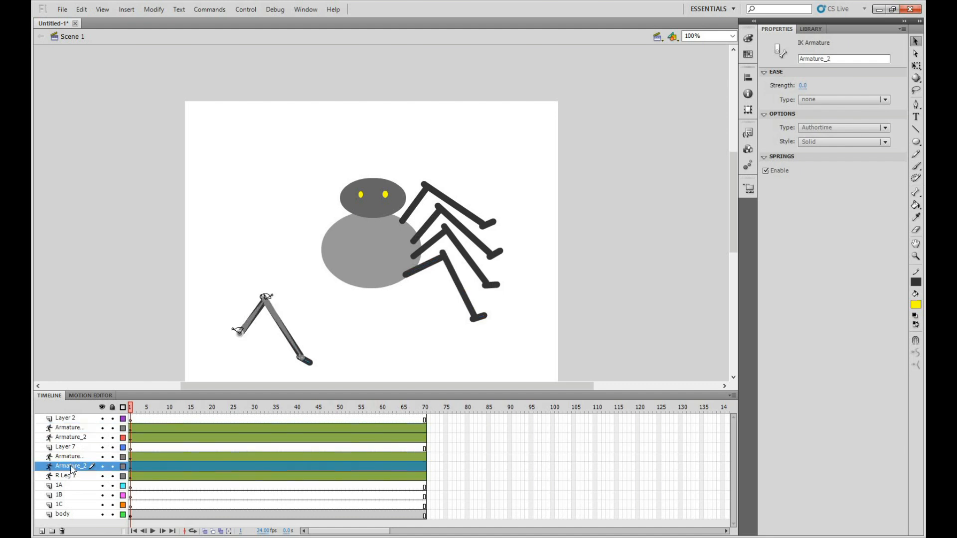
click(73, 457)
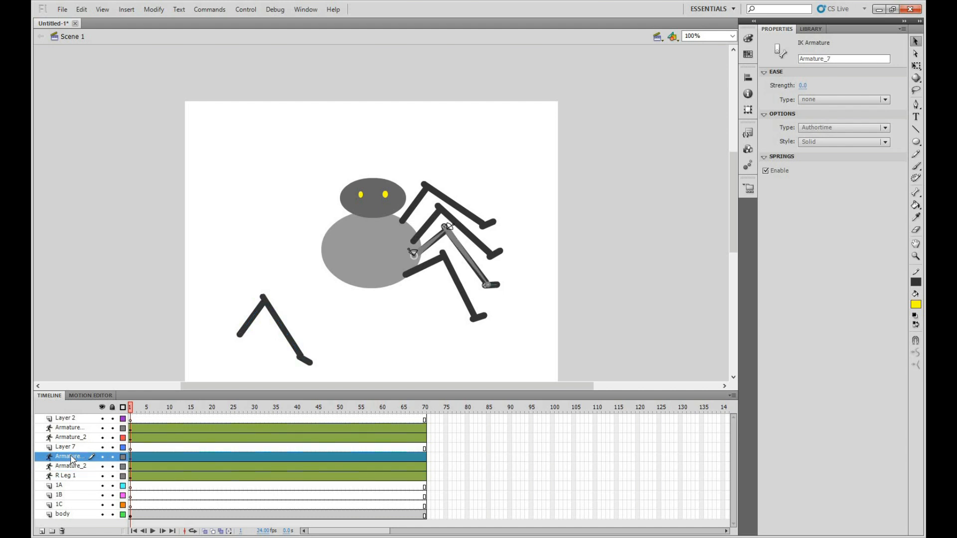
click(69, 429)
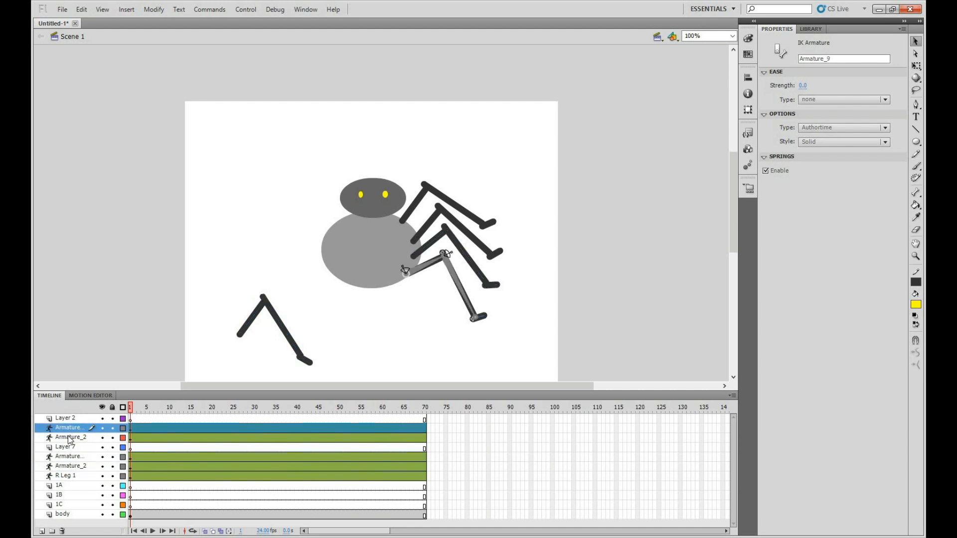
Place the second right limb's armature layer directly above R Leg 1 and rename it R Leg 2
click(425, 228)
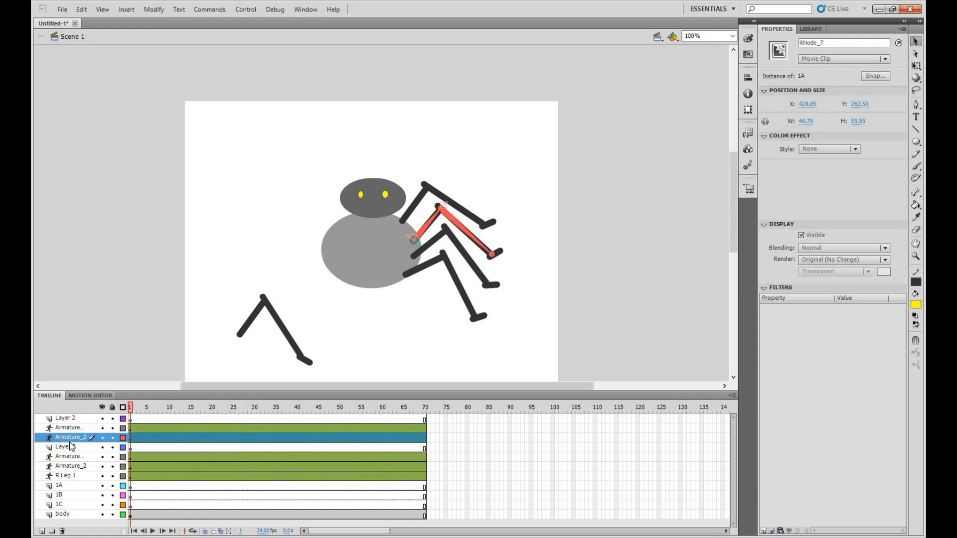
drag(69, 437, 70, 471)
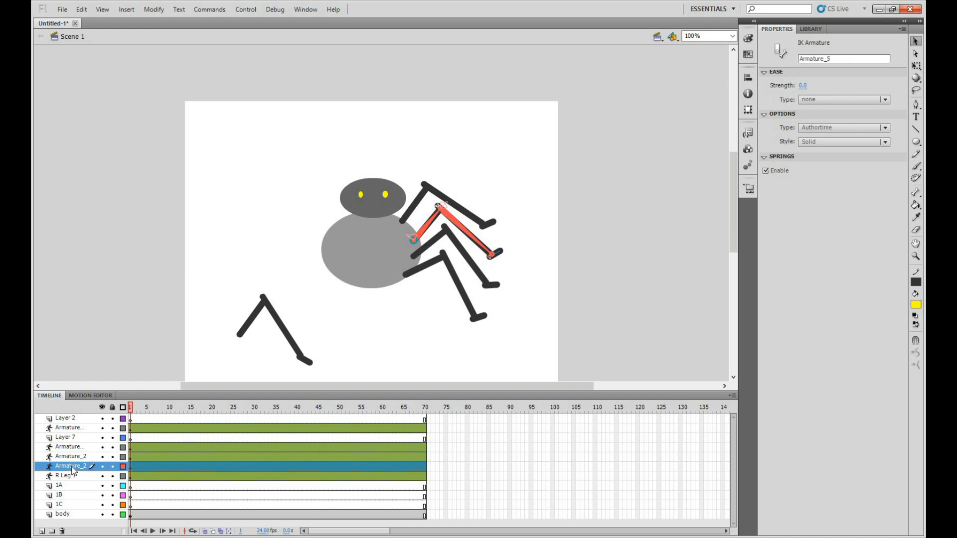
double_click(73, 467)
text(R Leg 2)
key(Return)
Place the third right limb's armature layer directly above R Leg 2 and rename it R Leg 3
click(78, 457)
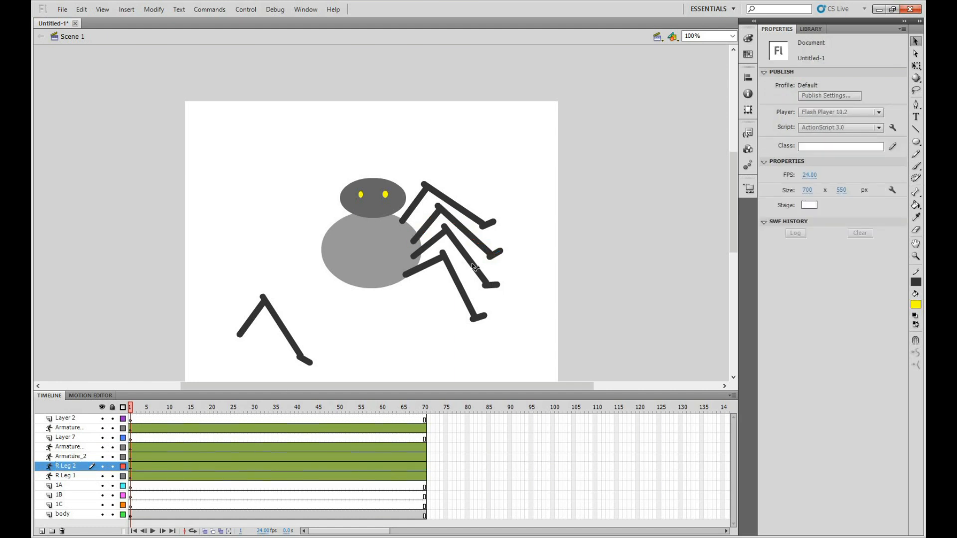
click(438, 244)
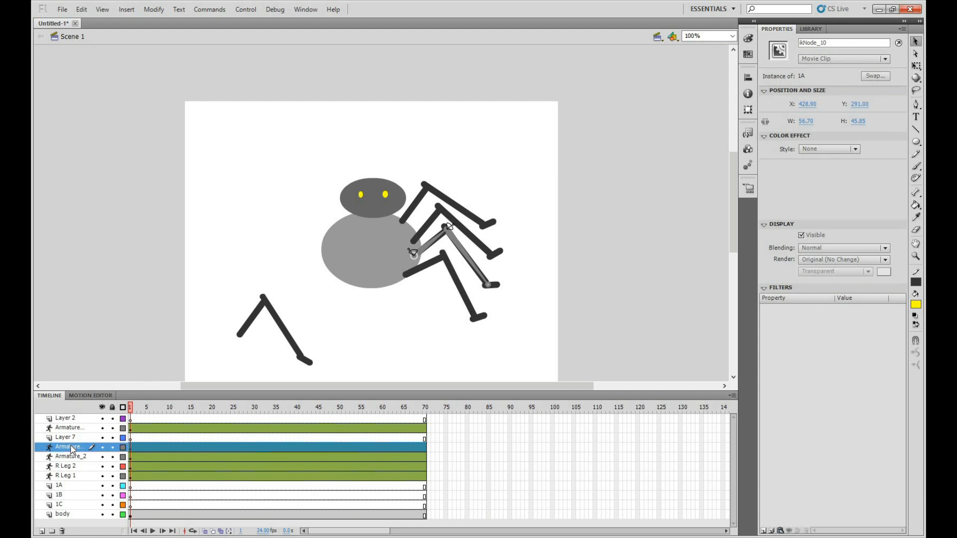
drag(71, 466, 73, 463)
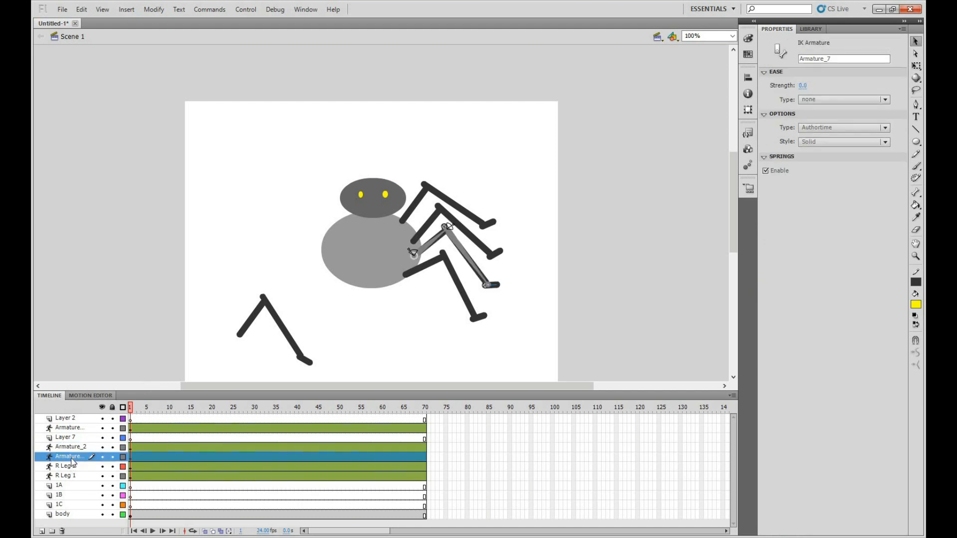
double_click(72, 459)
text(r)
text(R )
text(Leg 3)
key(Return)
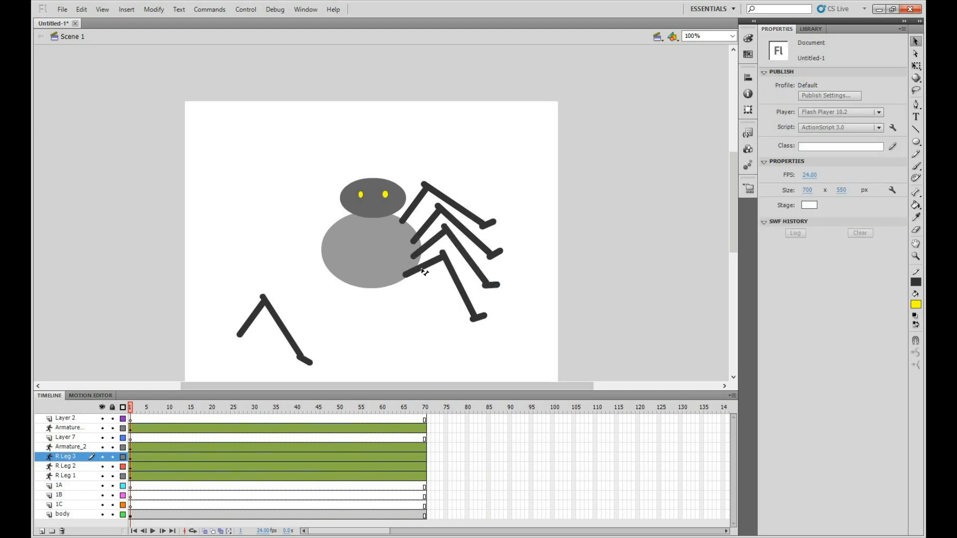
Place the fourth right limb's armature layer directly above R Leg 3 and rename it R Leg 4
click(424, 272)
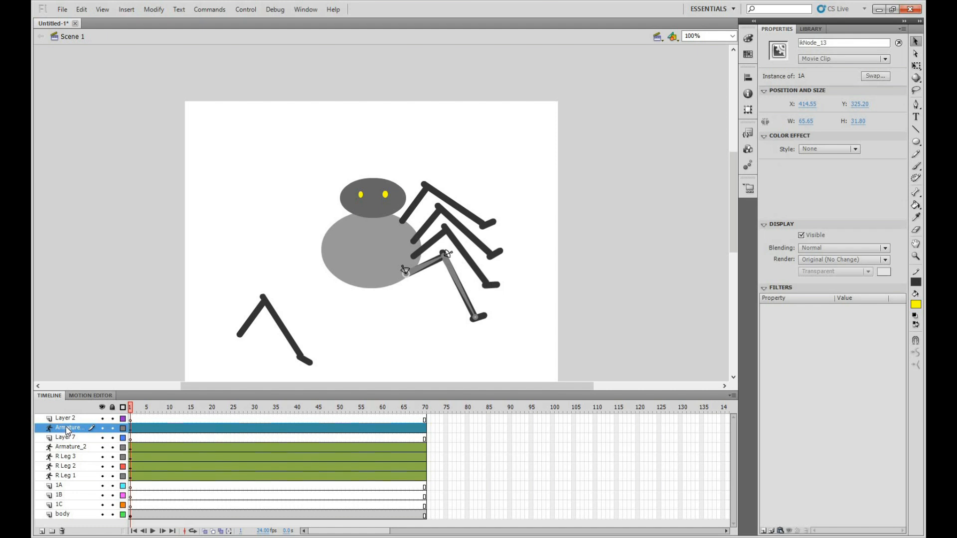
mouse_move(65, 455)
mouse_down()
mouse_move(66, 443)
mouse_move(70, 451)
mouse_up()
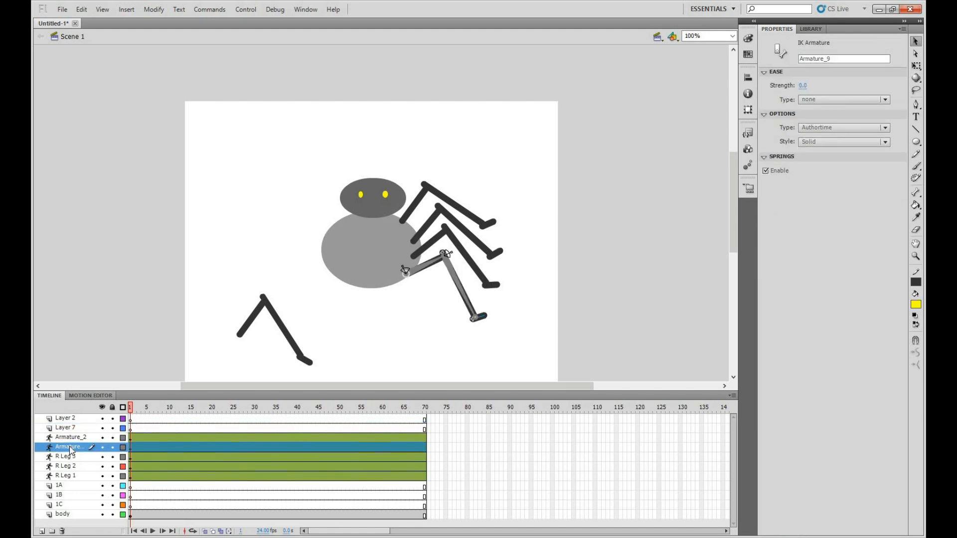
text(R Leg 4)
click(265, 357)
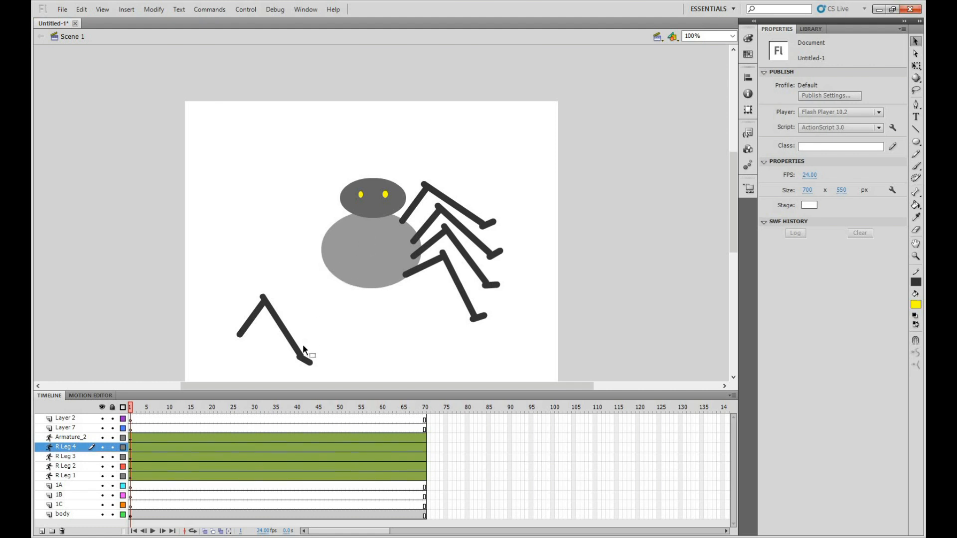
Mirror the spare Armature_2 limb horizontally with Free Transform and move it fully onto the stage, below and to the left of the body
drag(309, 362, 312, 356)
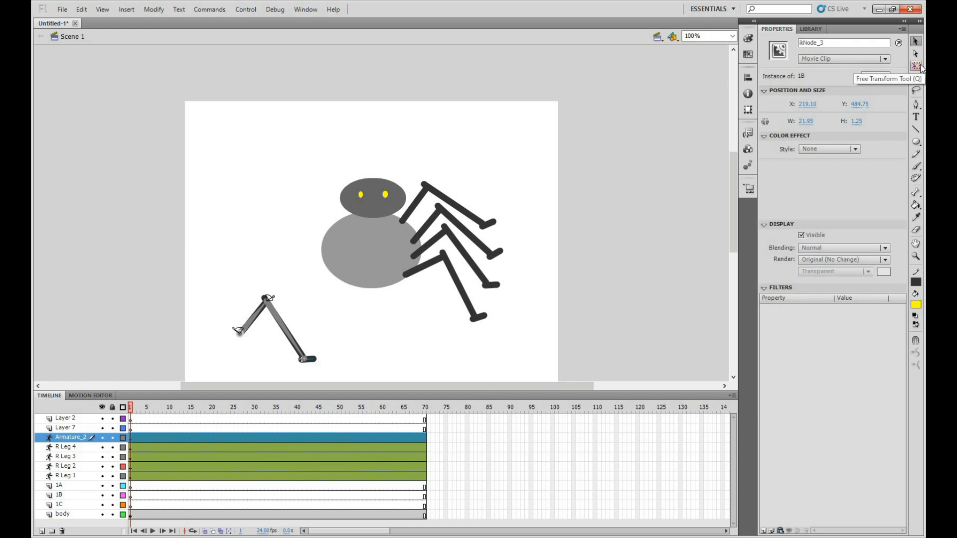
click(61, 437)
click(916, 66)
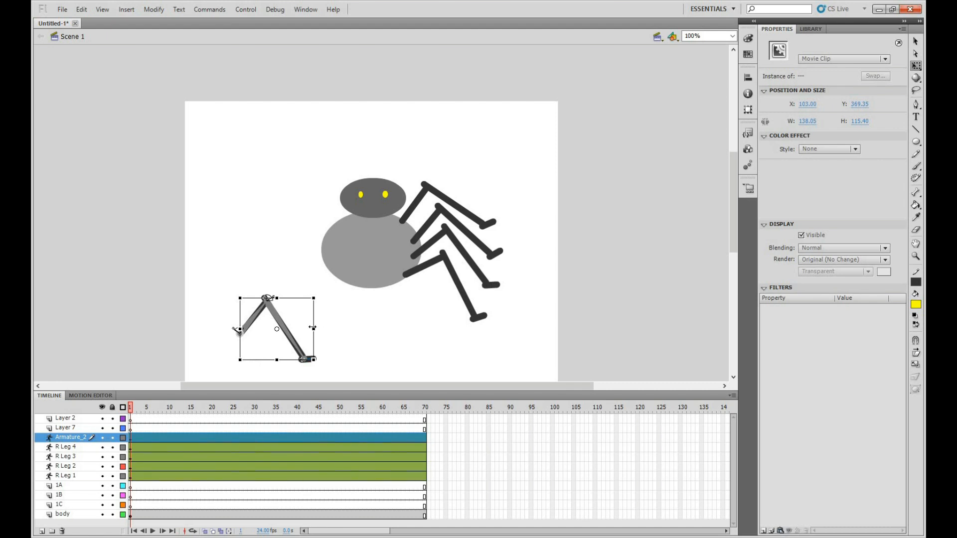
drag(314, 328, 145, 323)
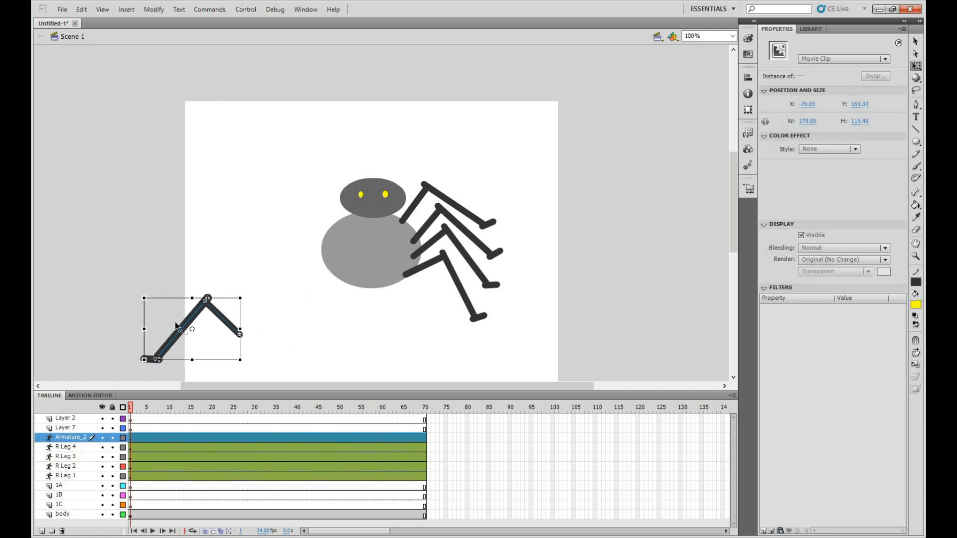
click(915, 43)
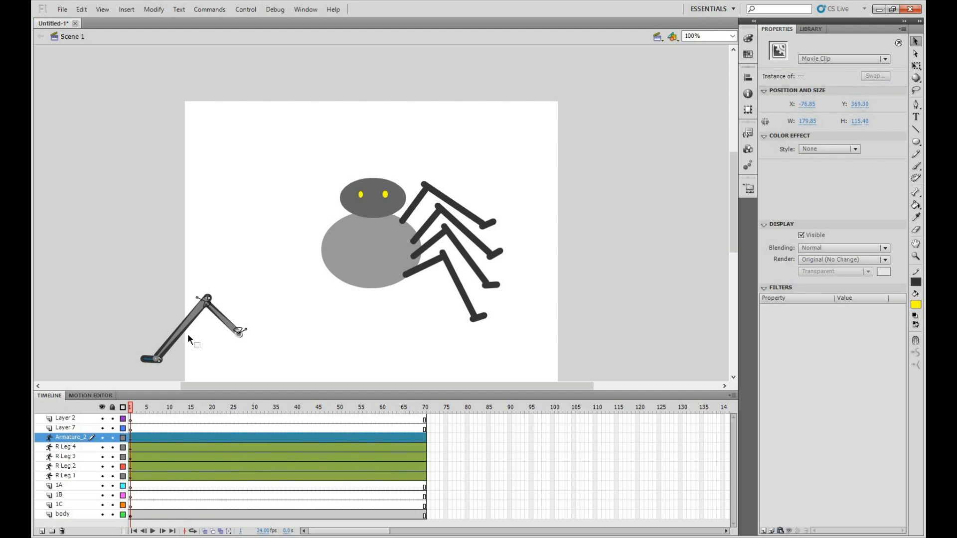
drag(283, 325, 371, 325)
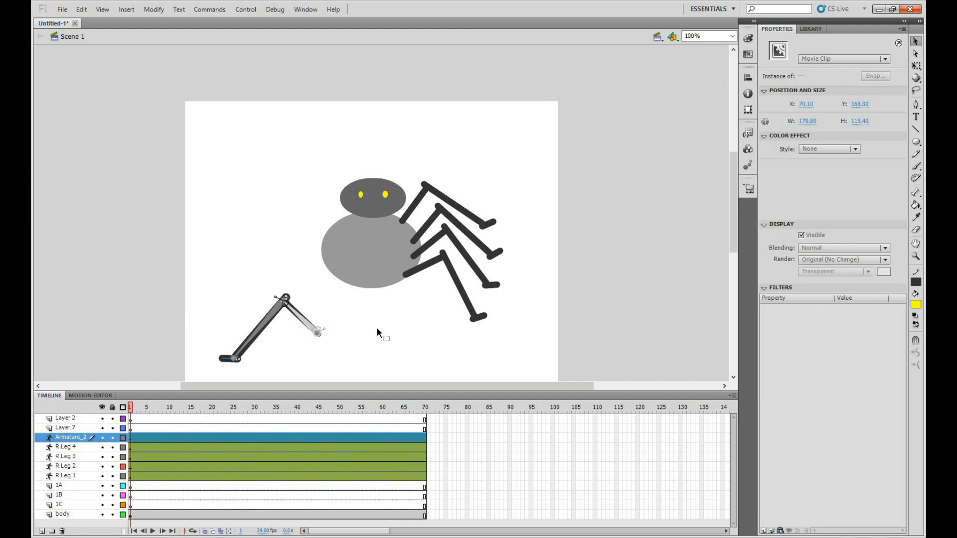
click(377, 327)
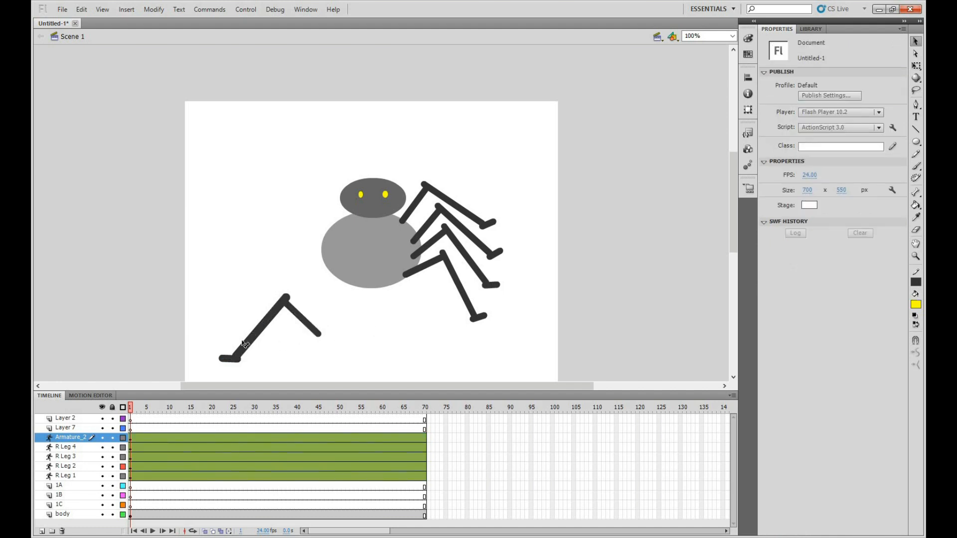
Test how the mirrored limb bends and remove the rotation constraint from its upper bone
drag(231, 333, 272, 353)
drag(279, 317, 185, 273)
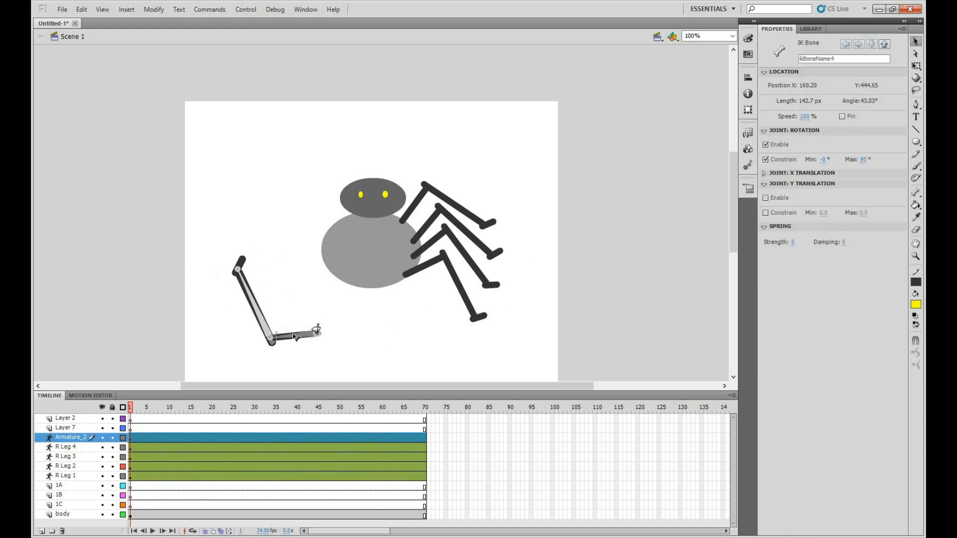
click(296, 337)
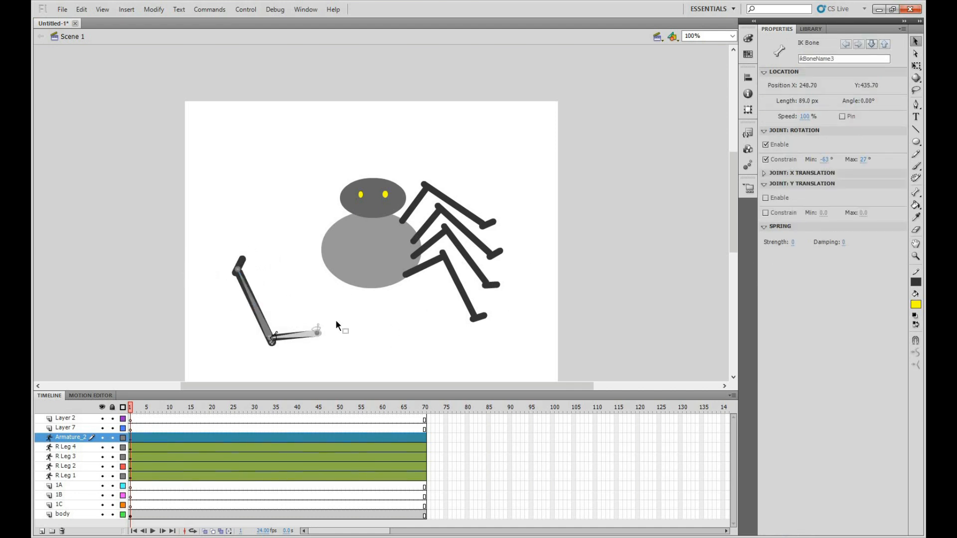
click(766, 159)
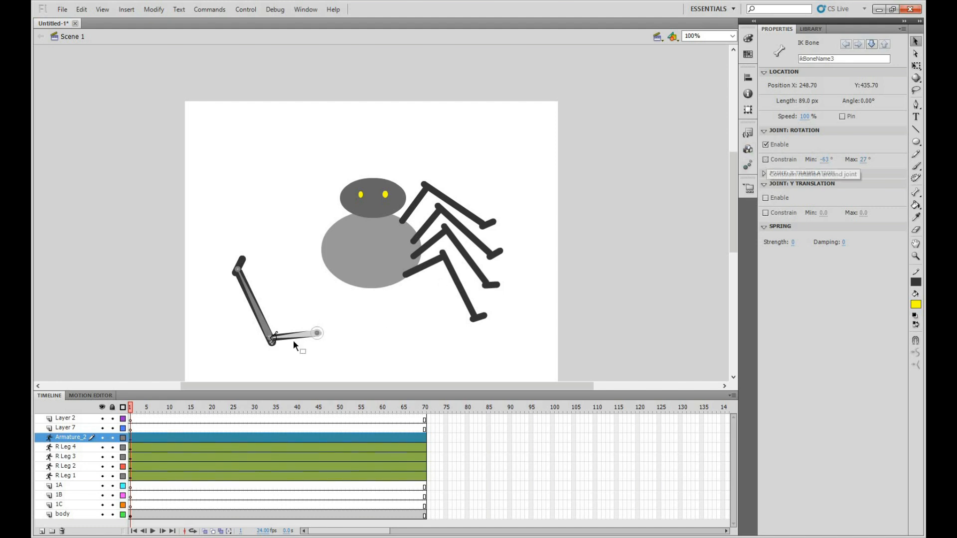
drag(294, 338, 295, 269)
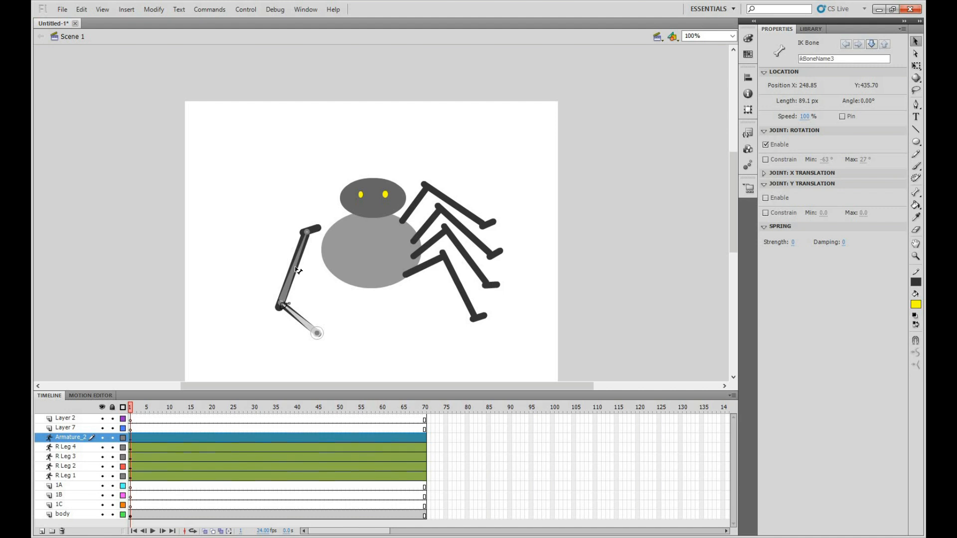
Remove the lower bone's rotation constraint and pose the mirrored limb with its middle joint raised and its foot down to the left
click(295, 269)
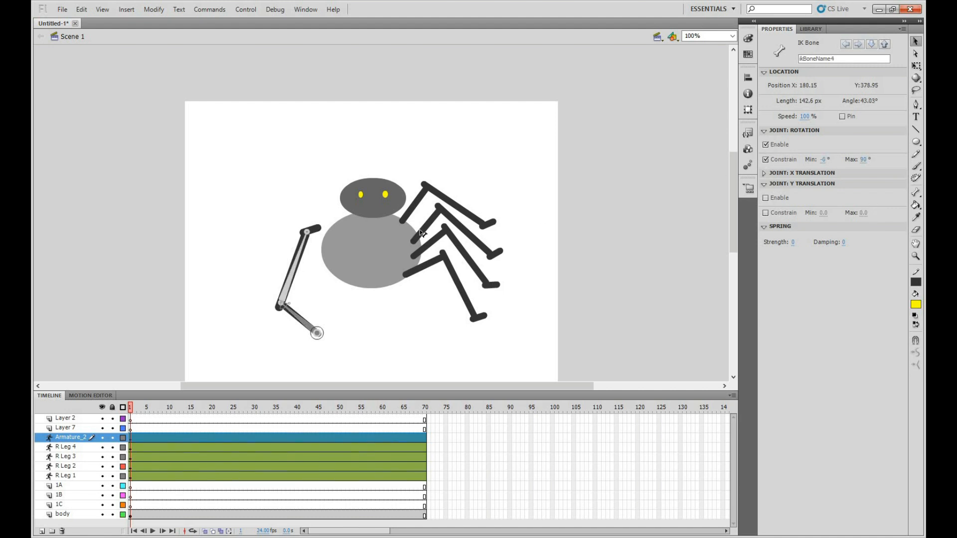
drag(299, 245, 311, 323)
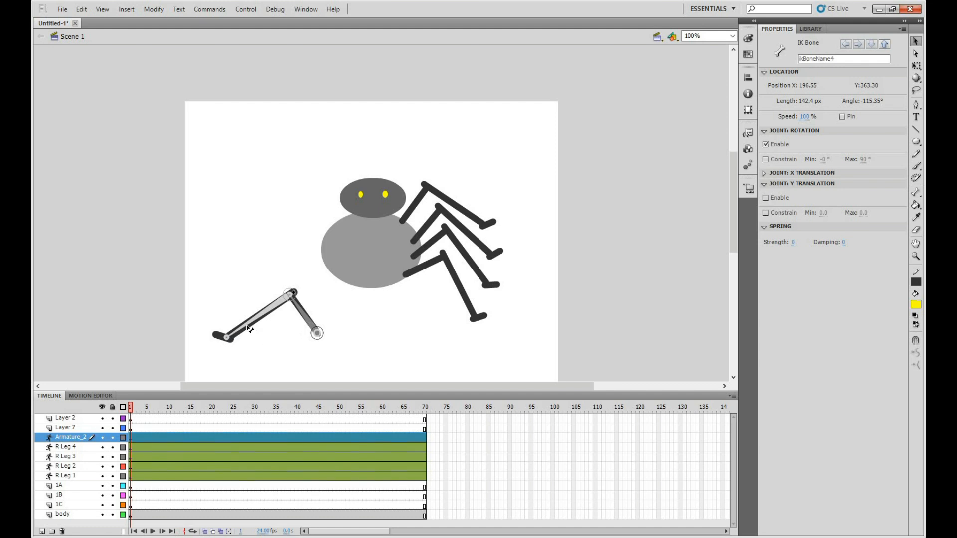
drag(250, 327, 253, 329)
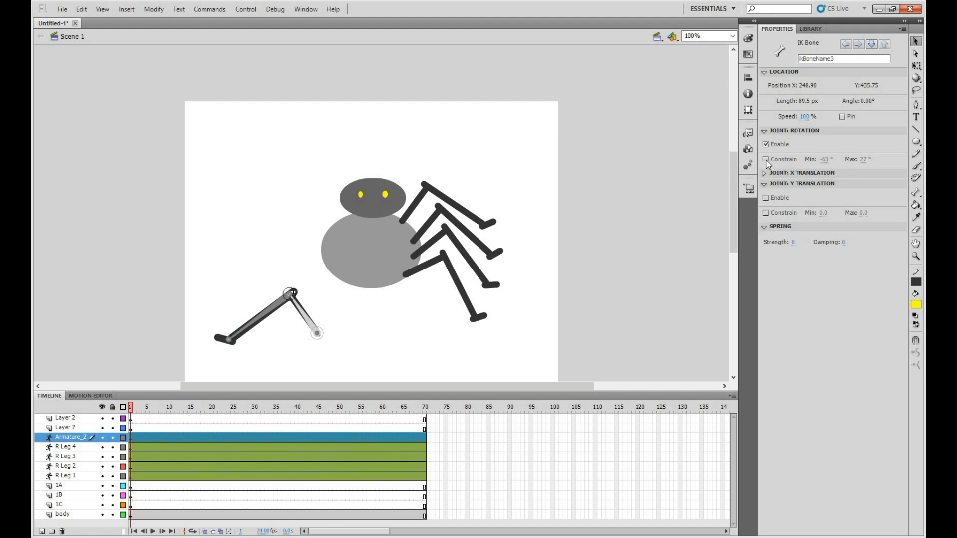
Re-enable the rotation constraint on the mirrored limb's upper bone
click(797, 159)
click(320, 330)
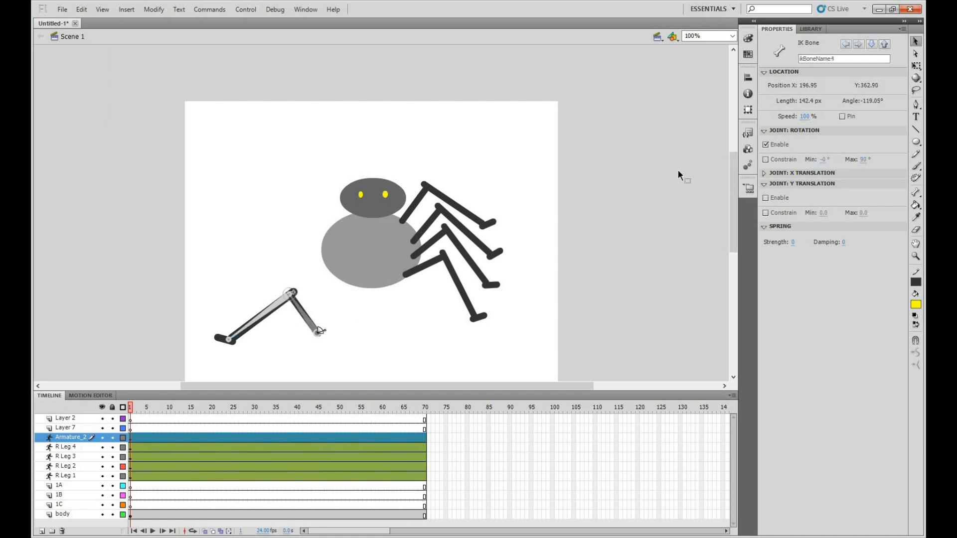
Re-enable the rotation constraint on the mirrored limb's lower bone and slightly adjust its bend
click(766, 160)
mouse_move(267, 329)
mouse_down()
mouse_move(273, 336)
mouse_move(267, 280)
mouse_move(301, 284)
mouse_move(299, 272)
mouse_move(295, 294)
mouse_move(300, 288)
mouse_move(272, 311)
mouse_move(298, 317)
mouse_move(278, 326)
mouse_move(274, 316)
mouse_move(264, 327)
mouse_up()
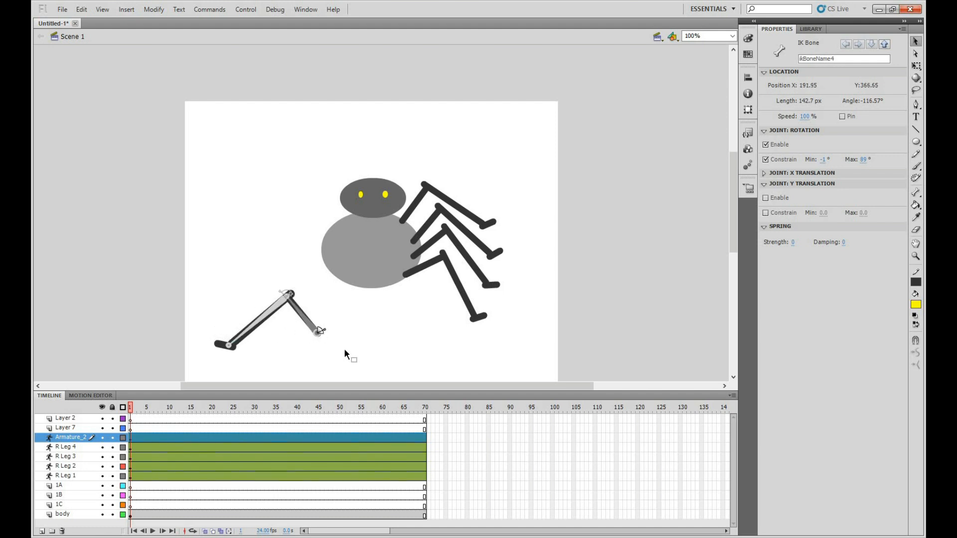
Duplicate the Armature_2 layer and place the copy as the uppermost left leg, with its inner end on the body just below the head
drag(203, 299, 197, 289)
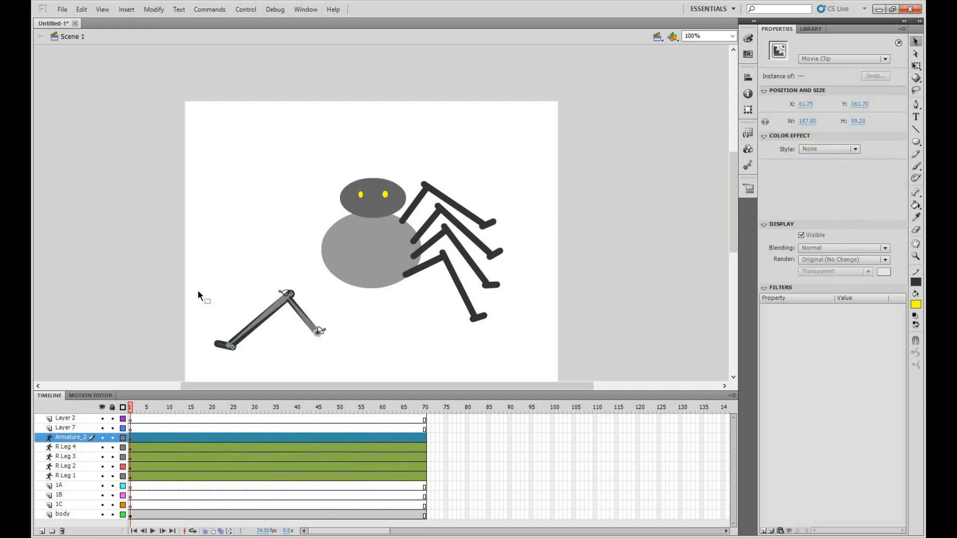
right_click(69, 436)
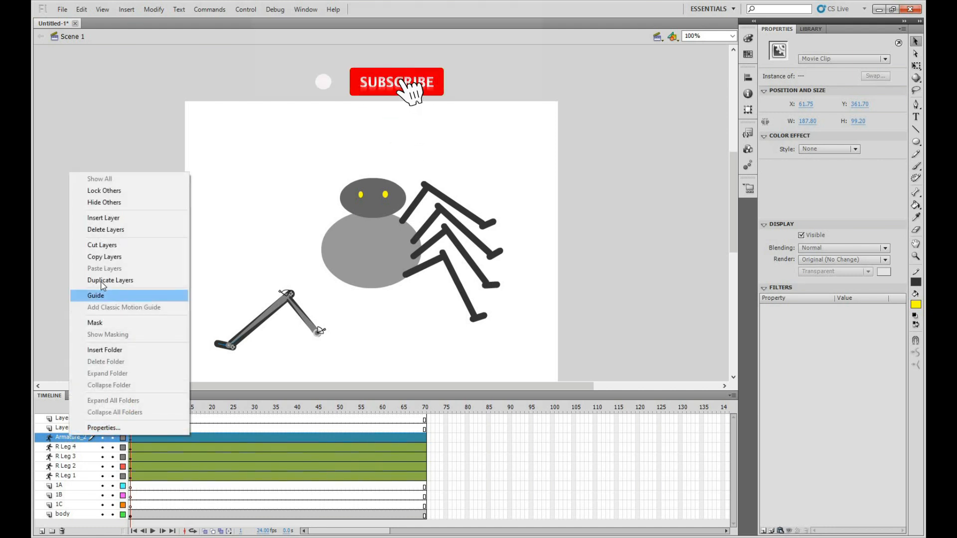
click(101, 280)
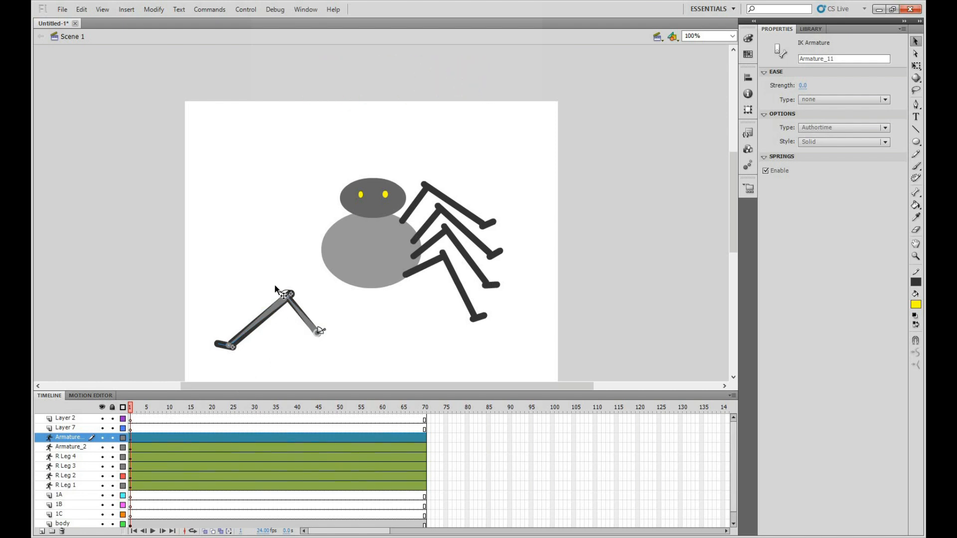
mouse_move(275, 225)
mouse_down()
mouse_move(293, 203)
mouse_move(269, 228)
mouse_up()
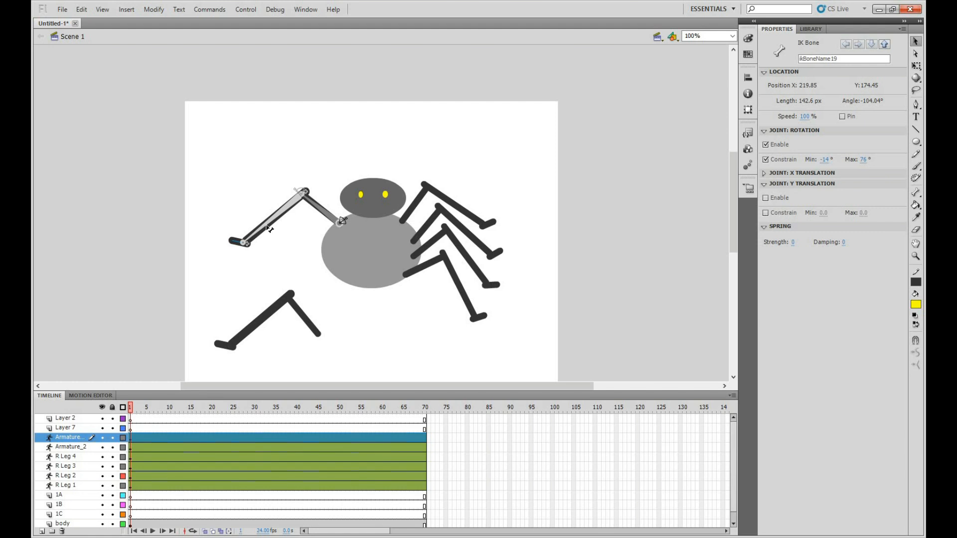
drag(236, 244, 238, 246)
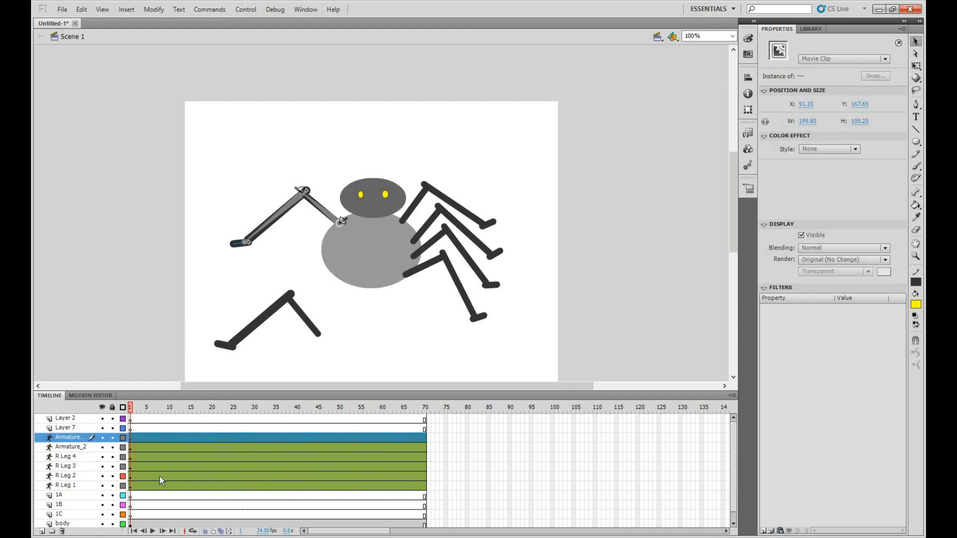
Duplicate Armature_2 again and place the copy on the body as the second left leg, posed just below the first
click(70, 447)
right_click(69, 450)
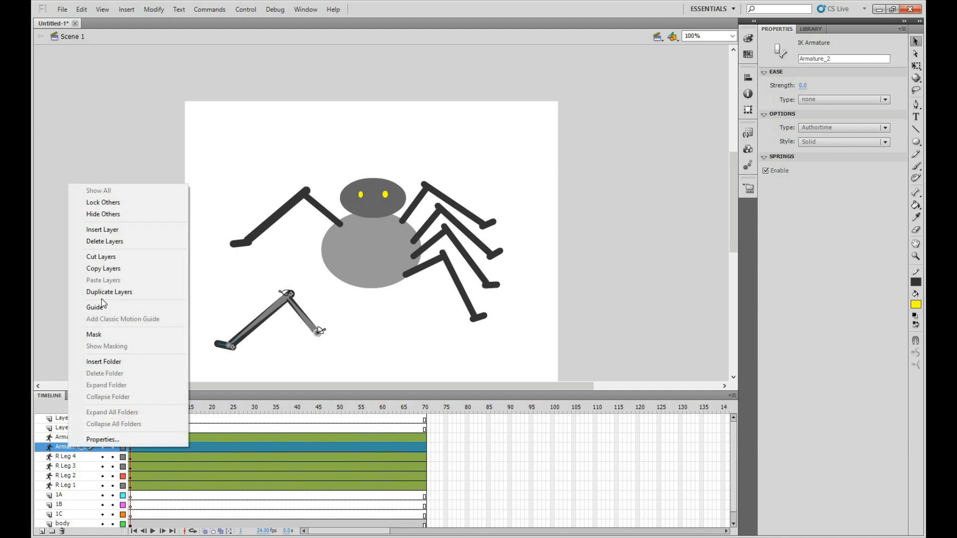
click(120, 292)
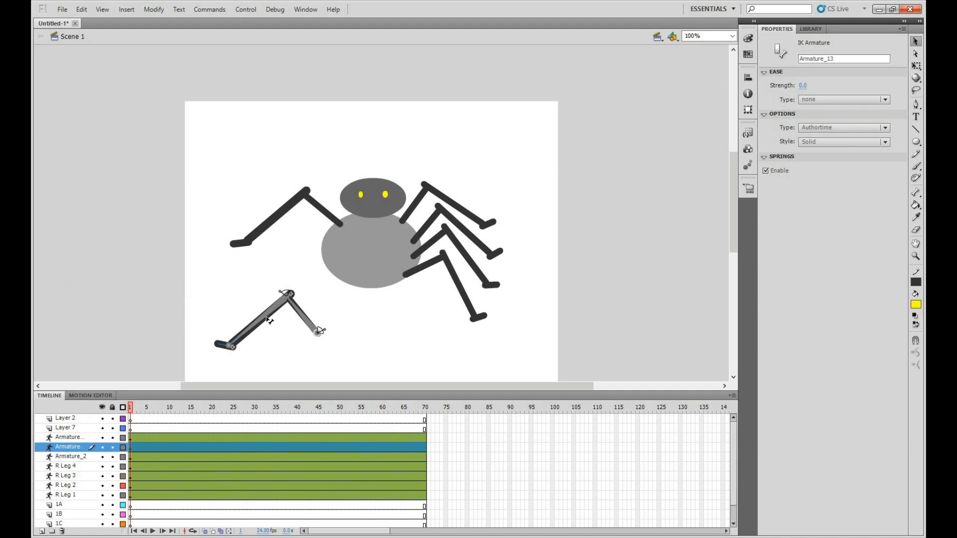
drag(292, 256, 247, 267)
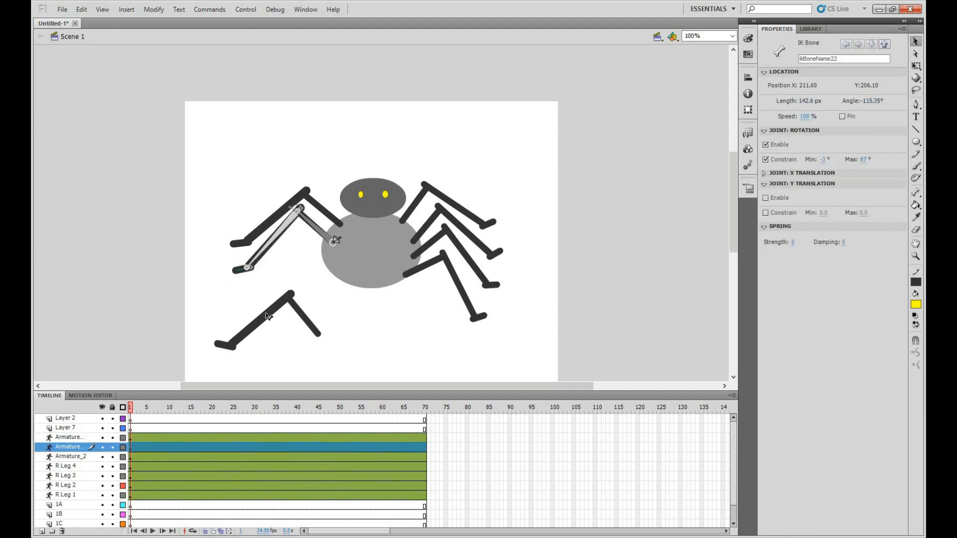
Duplicate Armature_2 a third time and pose the copy as the third left leg below the second
click(267, 315)
right_click(79, 460)
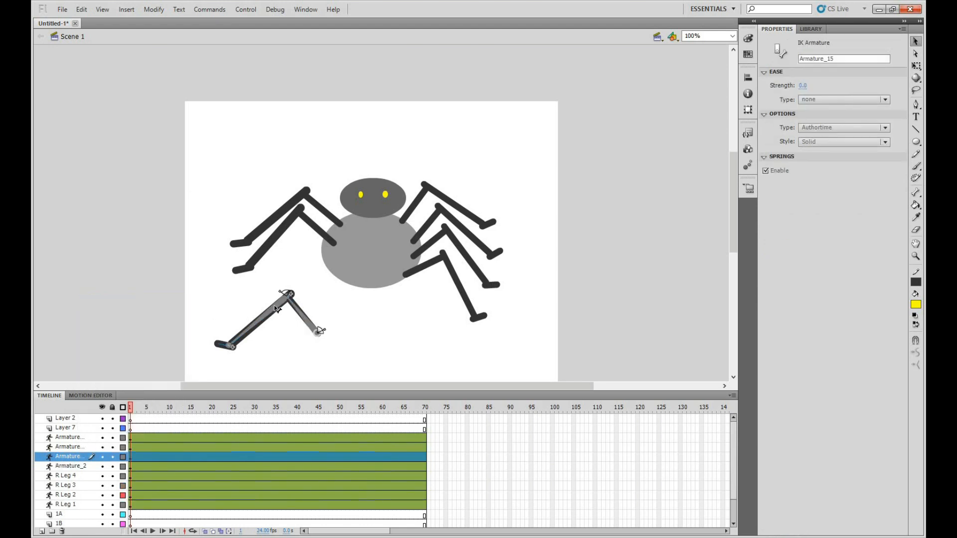
drag(276, 309, 279, 299)
mouse_move(294, 264)
mouse_down()
mouse_move(300, 239)
mouse_move(292, 234)
mouse_move(275, 256)
mouse_move(283, 233)
mouse_move(298, 258)
mouse_up()
click(278, 239)
click(319, 251)
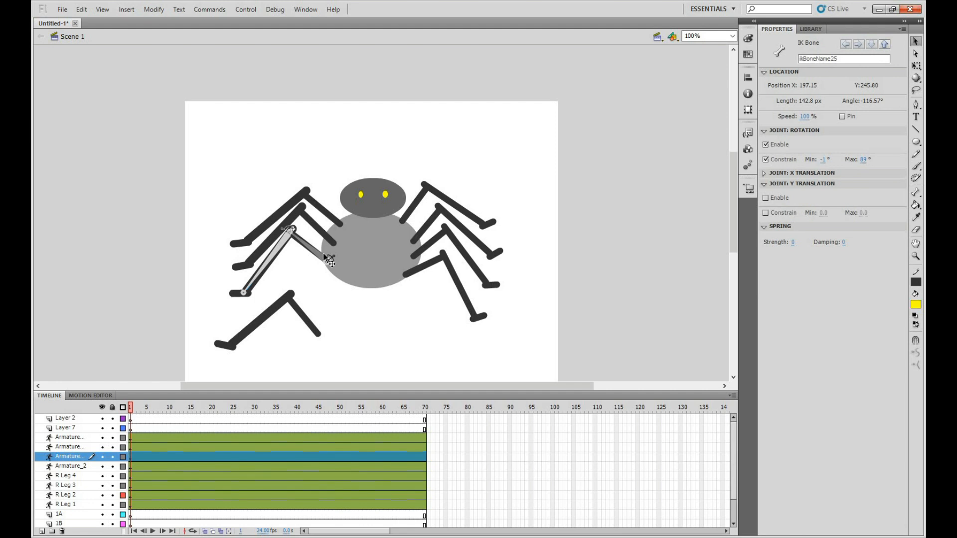
Move the whole third left leg further onto the body and deselect it
click(324, 256)
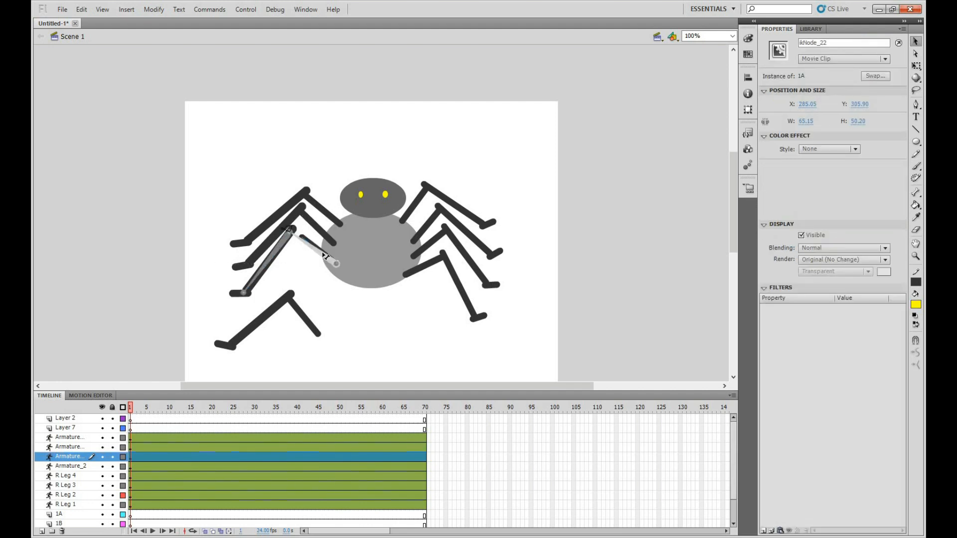
drag(324, 256, 305, 247)
click(61, 457)
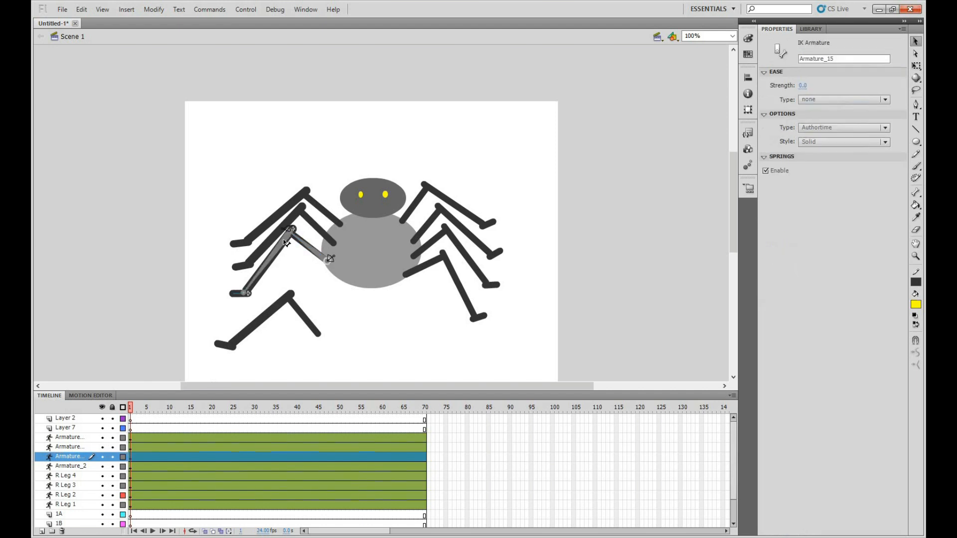
drag(298, 241, 297, 234)
drag(260, 277, 260, 278)
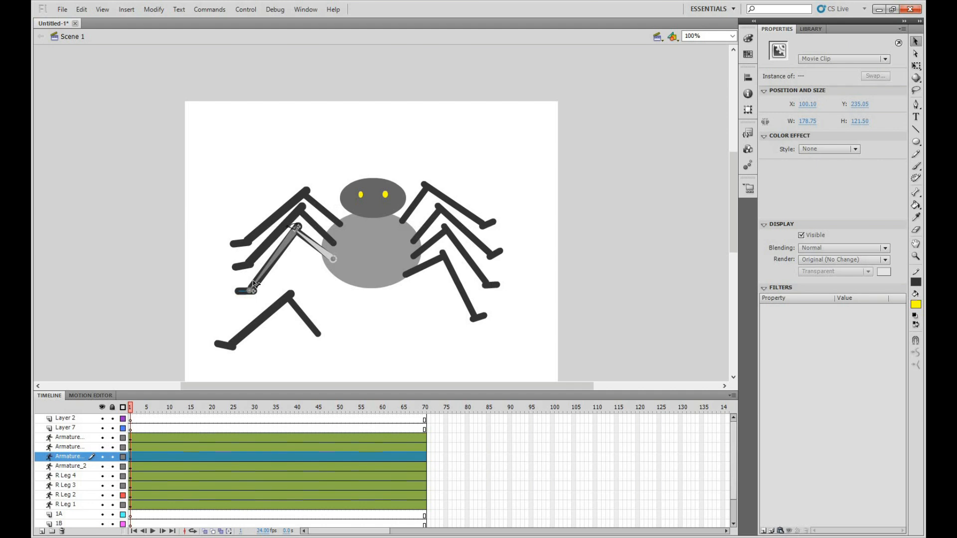
click(334, 256)
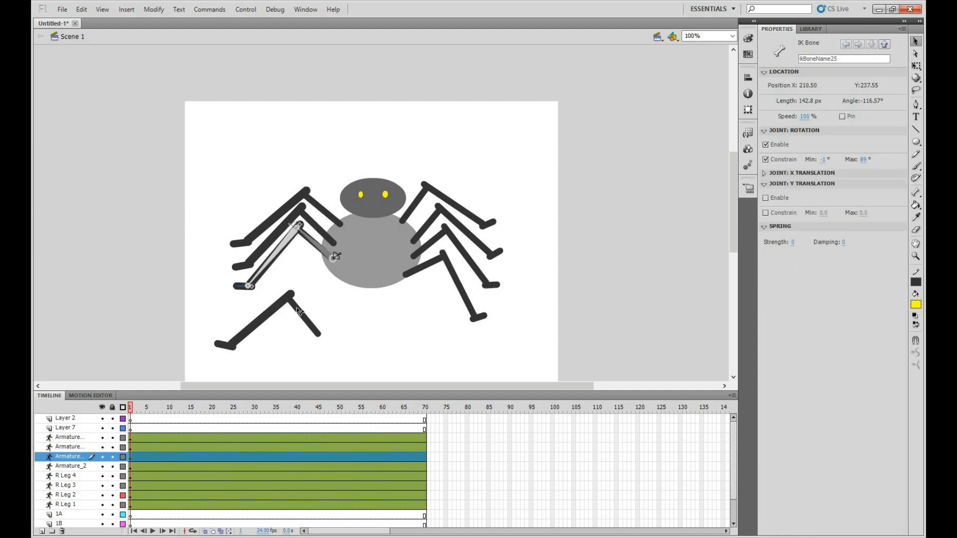
click(349, 356)
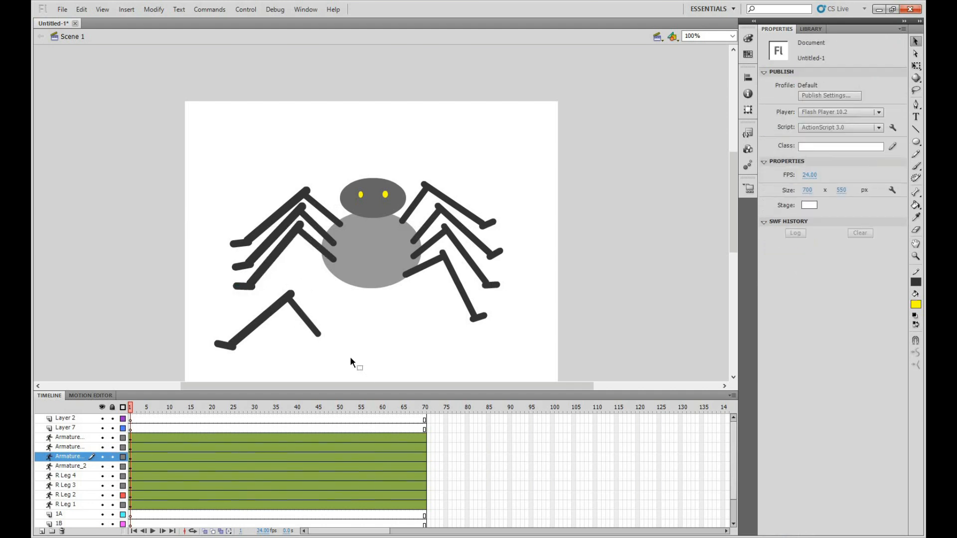
click(279, 313)
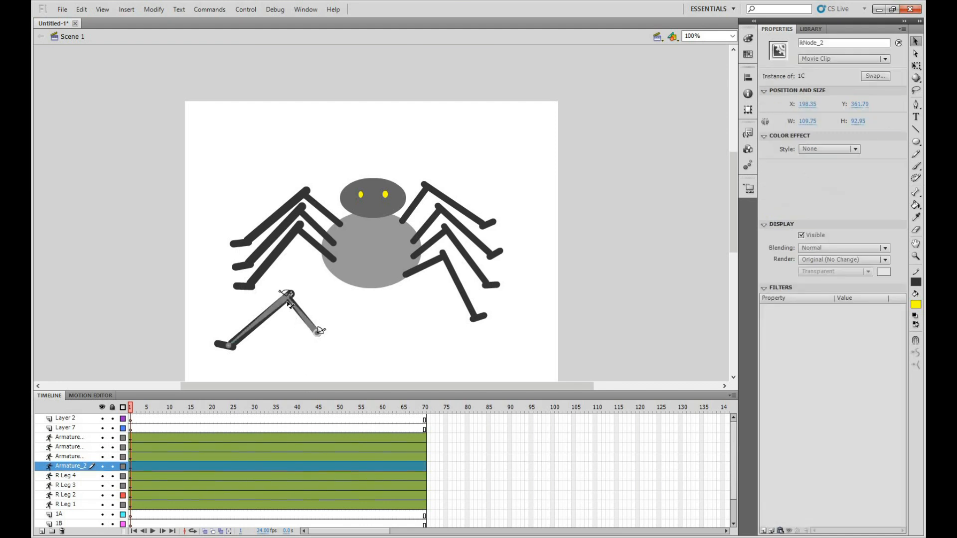
drag(292, 287, 303, 263)
click(306, 308)
key(ctrl+z)
key(ctrl+z)
Move the whole original Armature_2 limb onto the body's lower edge and pose it as the fourth left leg
drag(343, 352, 195, 291)
drag(271, 314, 291, 274)
click(288, 254)
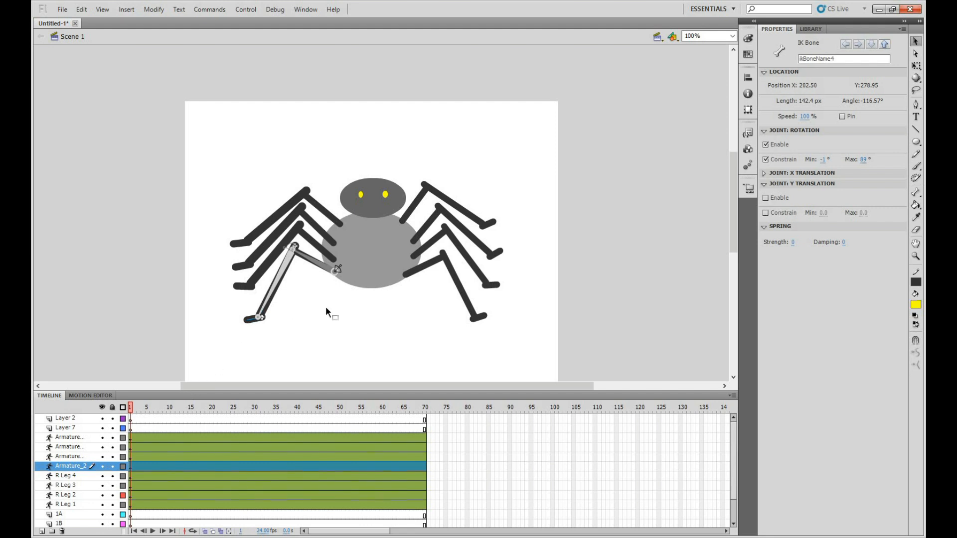
Move the uppermost left leg's armature layer directly above R Leg 4 and rename it L Leg 1
click(305, 199)
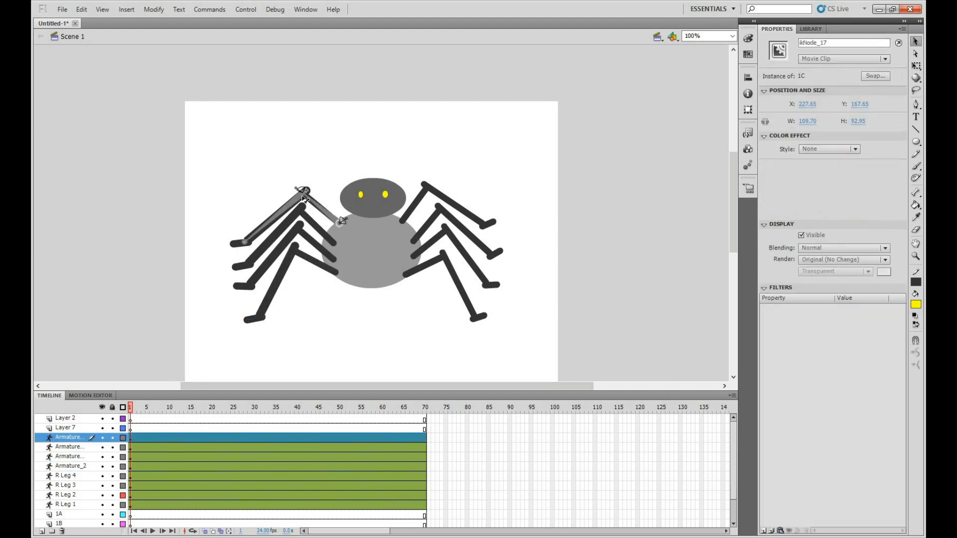
drag(70, 439, 73, 471)
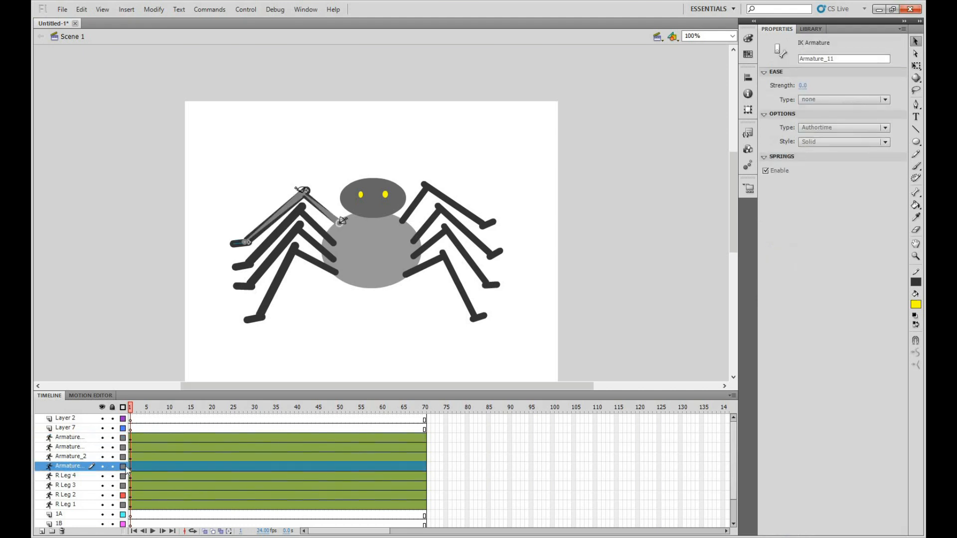
double_click(66, 466)
text(L Leg 1)
click(100, 382)
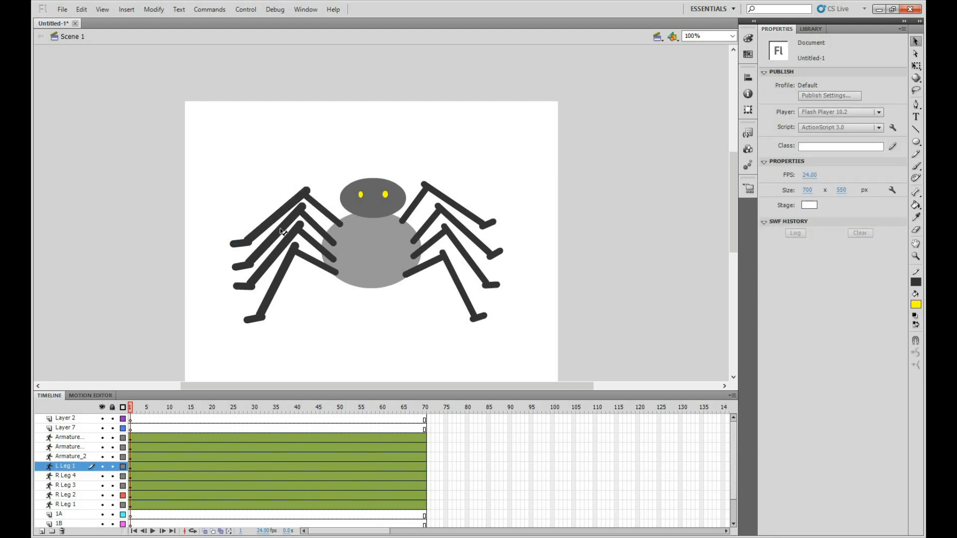
Move the second left leg's armature layer directly above L Leg 1 and rename it L Leg 2
drag(70, 437, 69, 463)
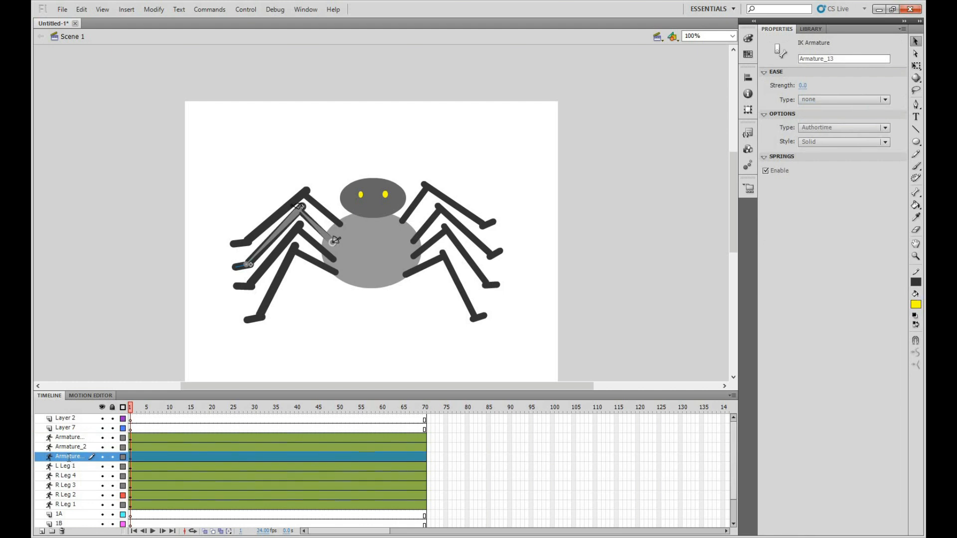
double_click(69, 457)
text(L Leg 2)
click(293, 397)
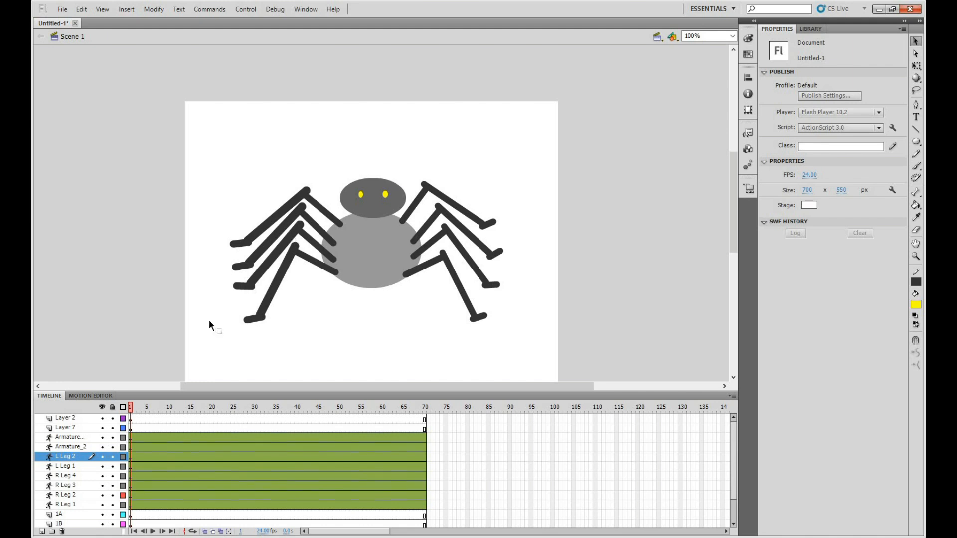
Move the third left leg's armature layer directly above L Leg 2 and rename it L Leg 3
click(68, 437)
drag(66, 453, 71, 450)
double_click(80, 447)
text(L Leg 3)
click(285, 235)
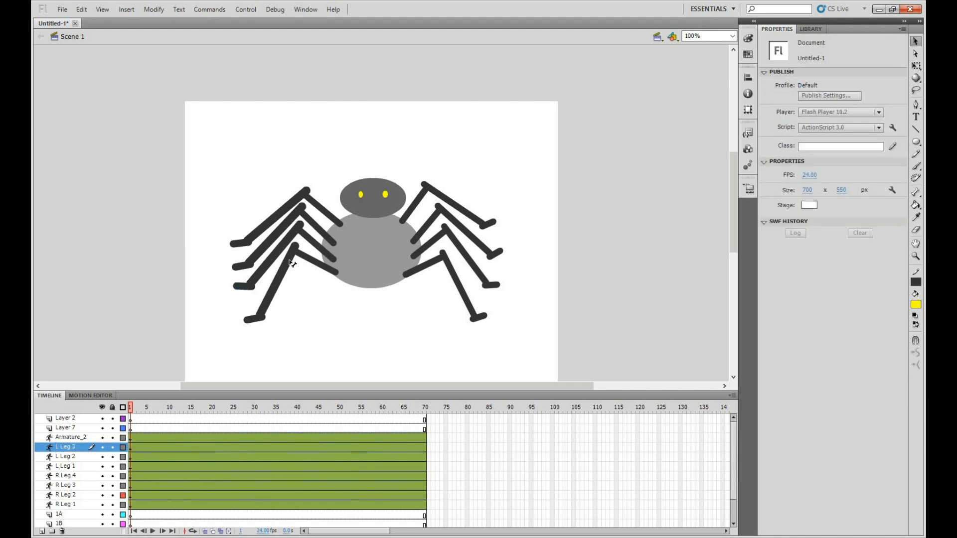
Rename the Armature_2 layer L Leg 4
click(63, 437)
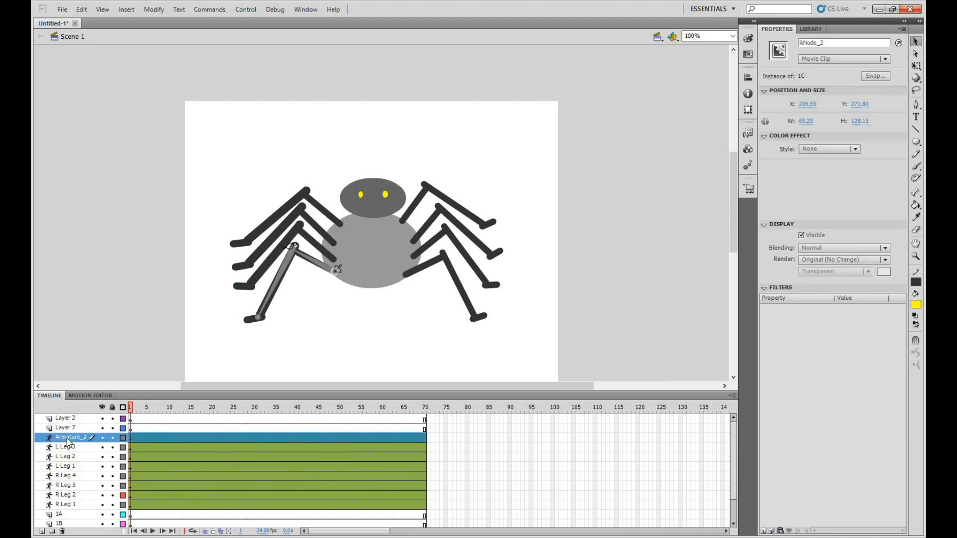
double_click(95, 437)
text(Leg 4)
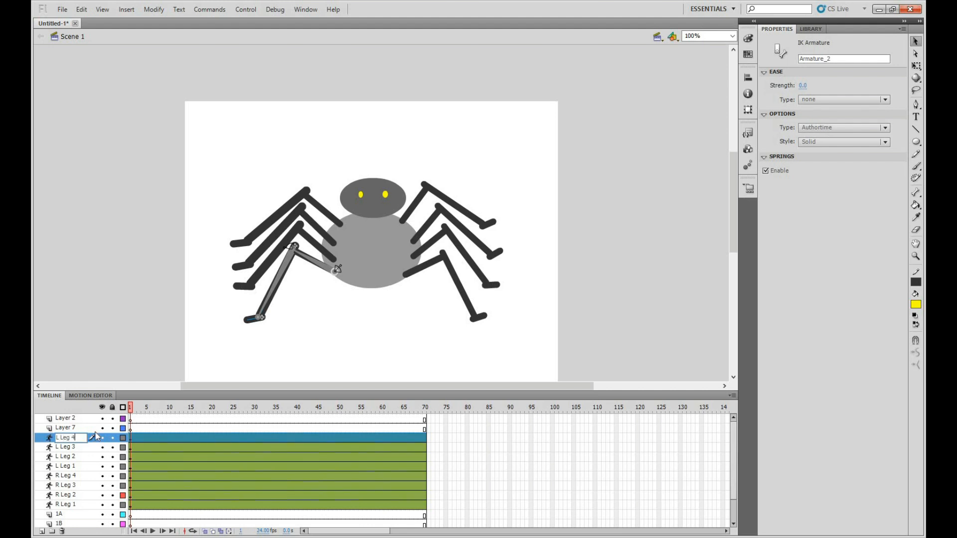
key(Return)
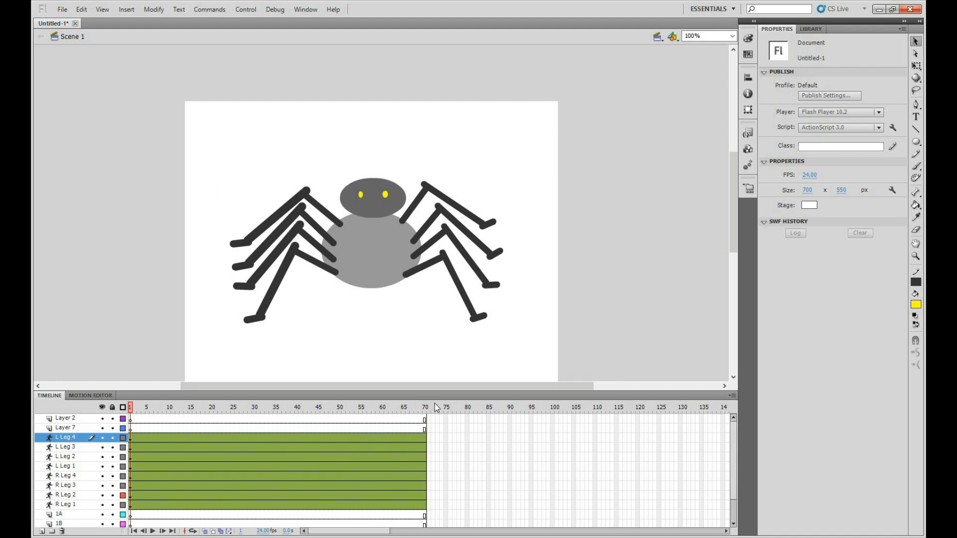
Test the movie to check the complete spider, and close the preview
key(ctrl+Return)
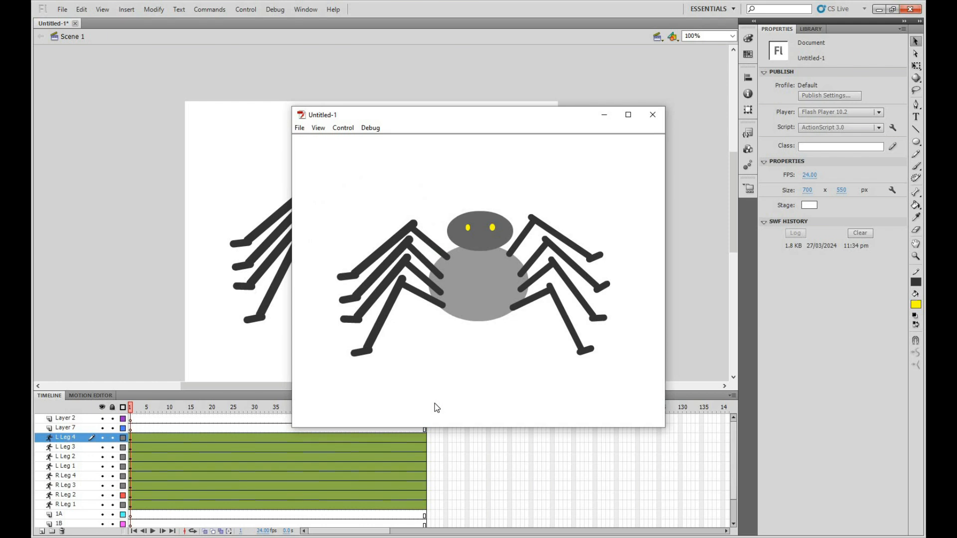
click(650, 120)
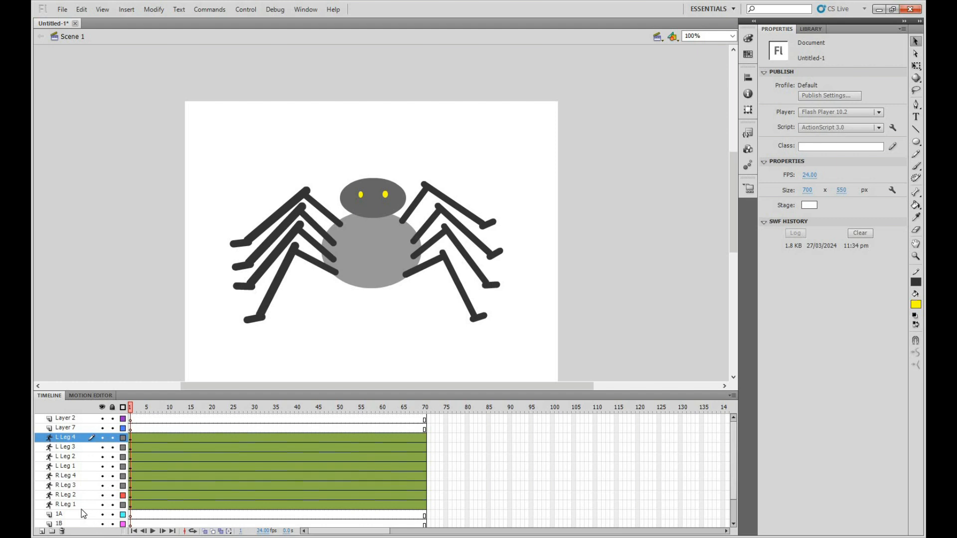
At frame 9, pose R Leg 4 and R Leg 3 with their middle joints and feet lowered
click(165, 474)
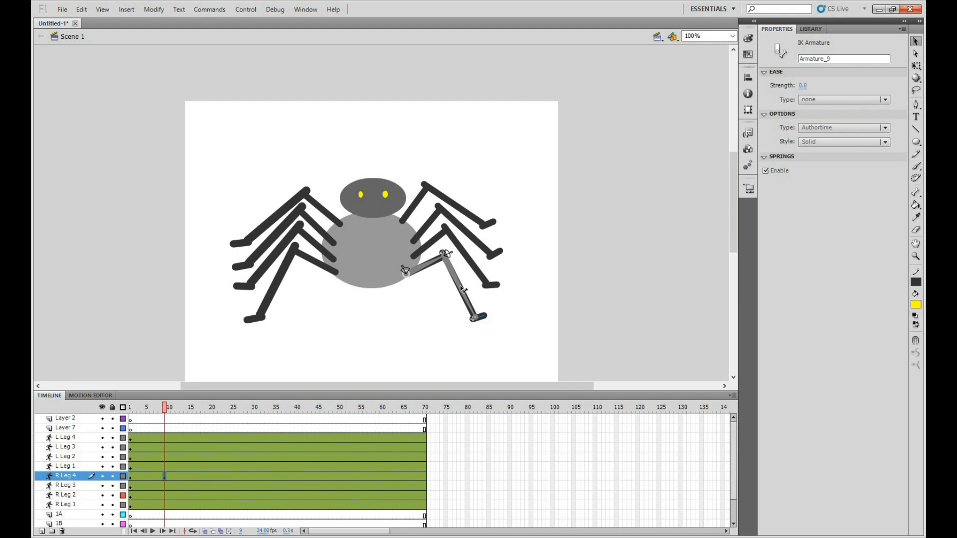
drag(460, 302, 482, 340)
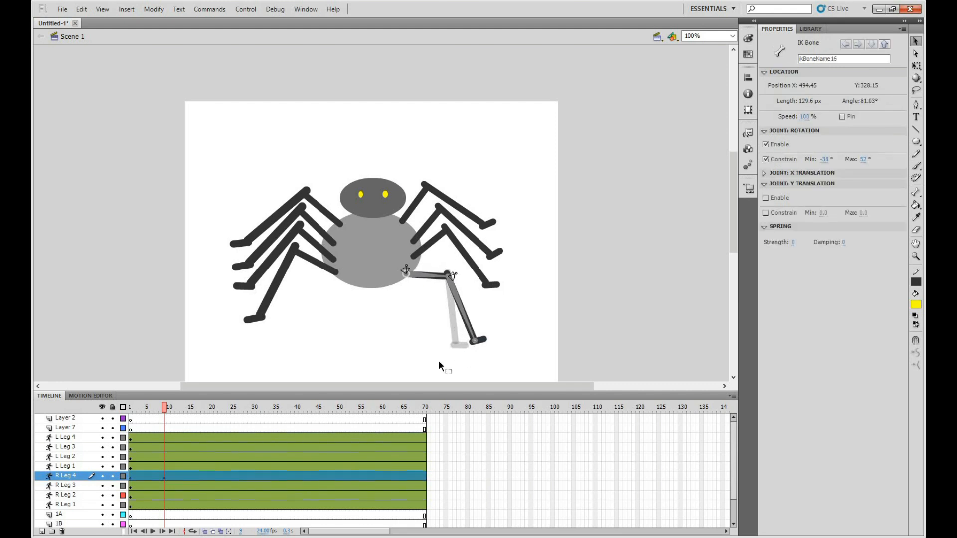
click(164, 486)
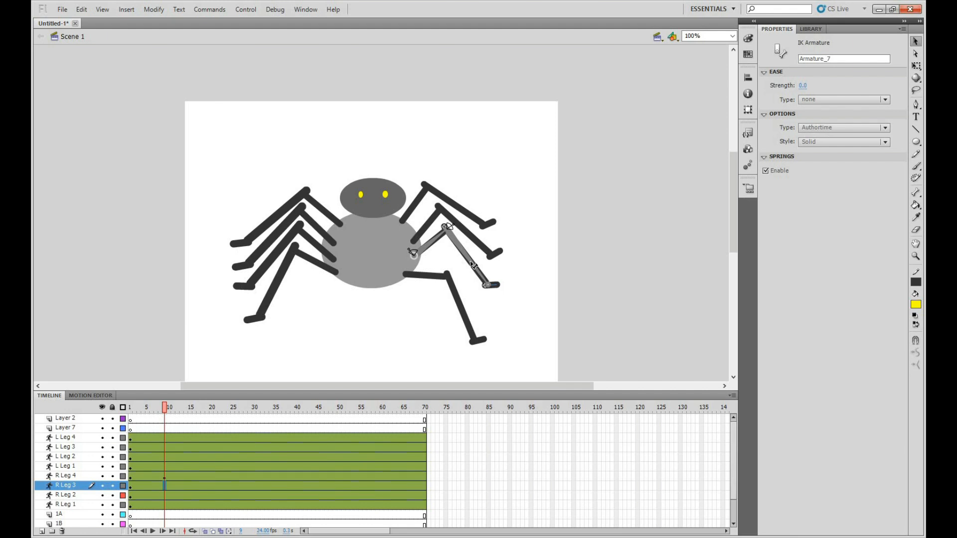
drag(476, 277, 479, 289)
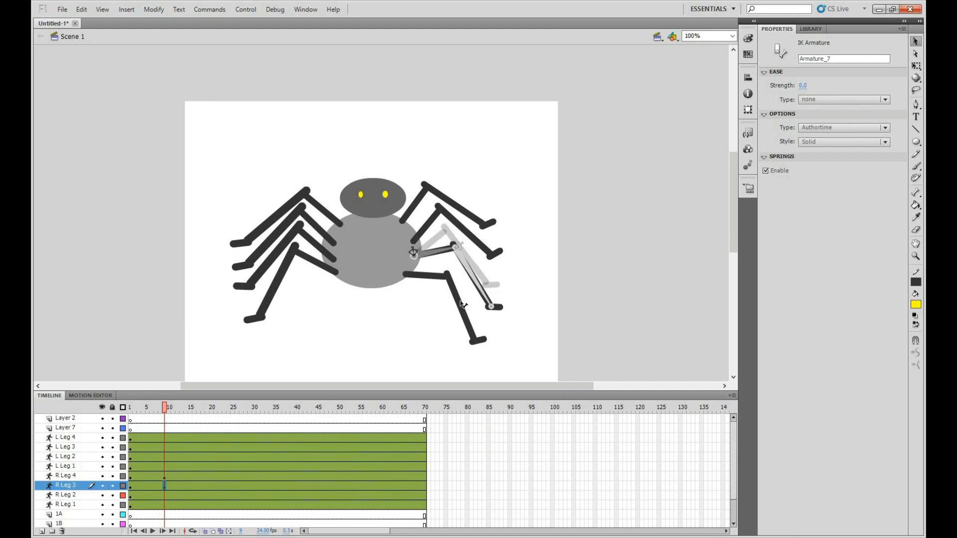
click(188, 487)
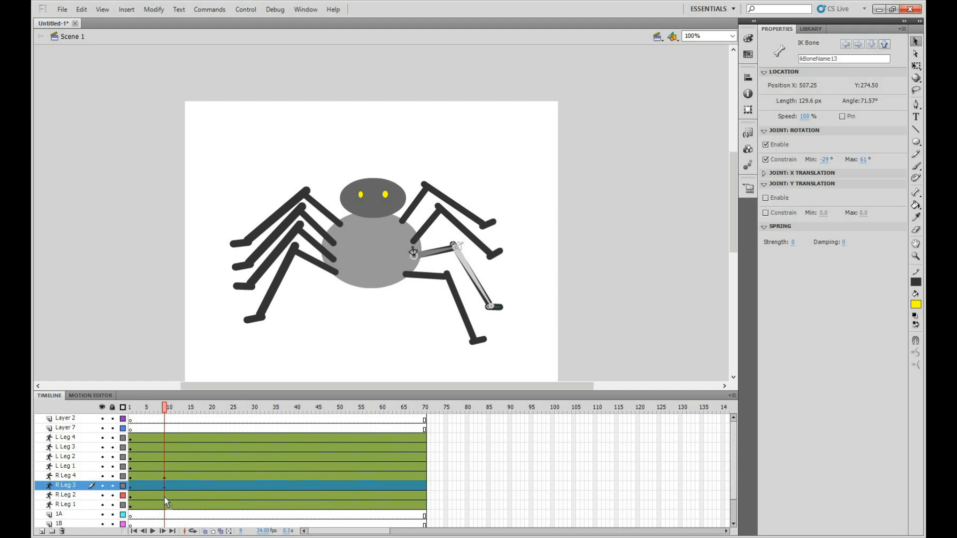
At frame 9, pose R Leg 2 and R Leg 1 with their middle joints and feet lowered and pushed outward
click(164, 496)
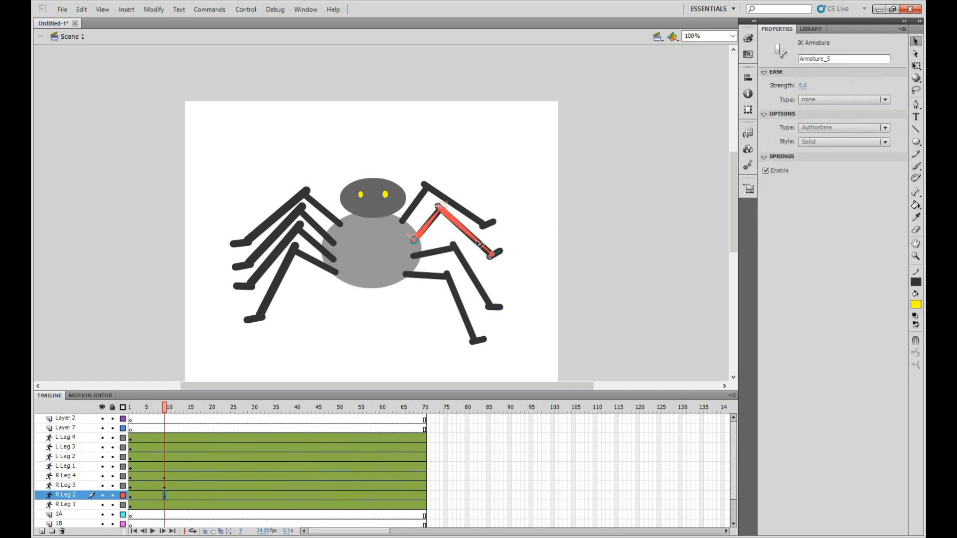
drag(485, 257, 496, 271)
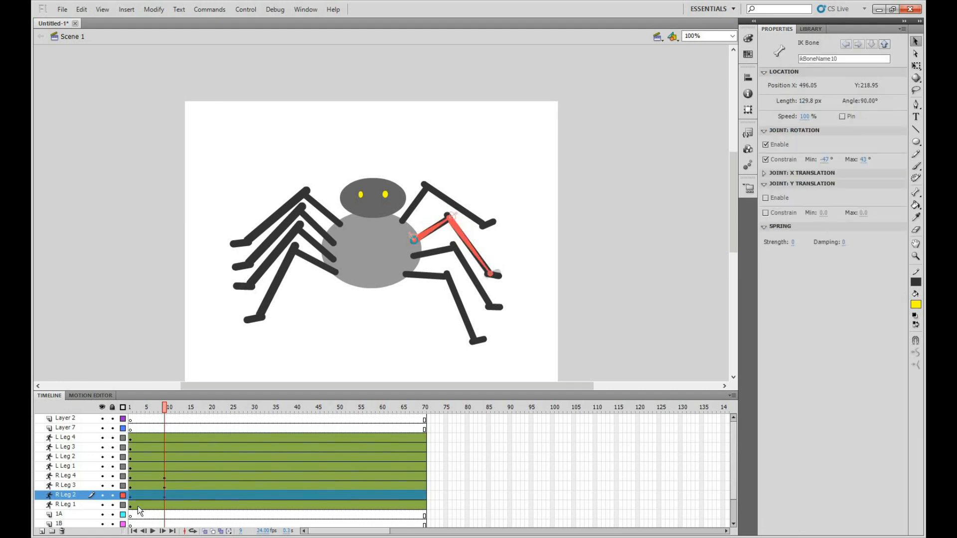
click(165, 505)
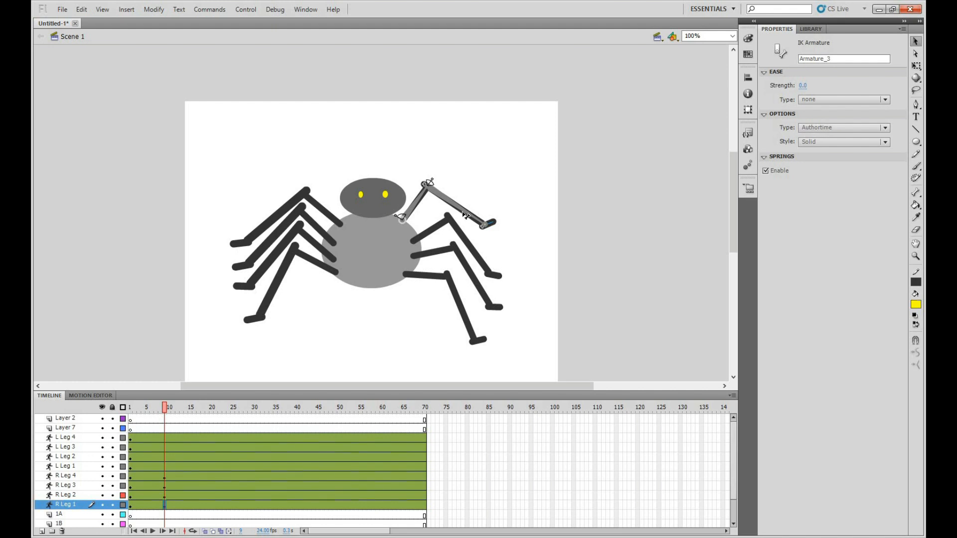
drag(477, 225, 507, 241)
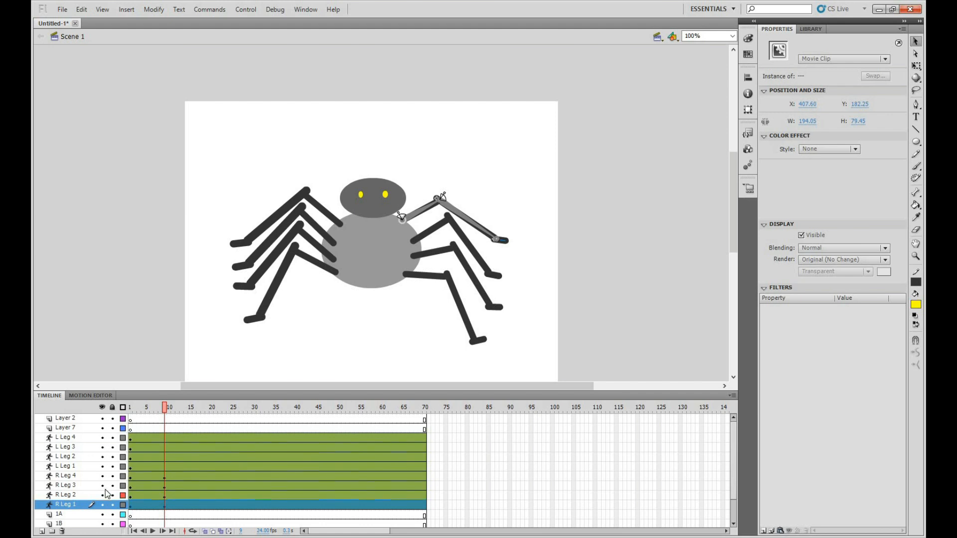
drag(165, 407, 130, 451)
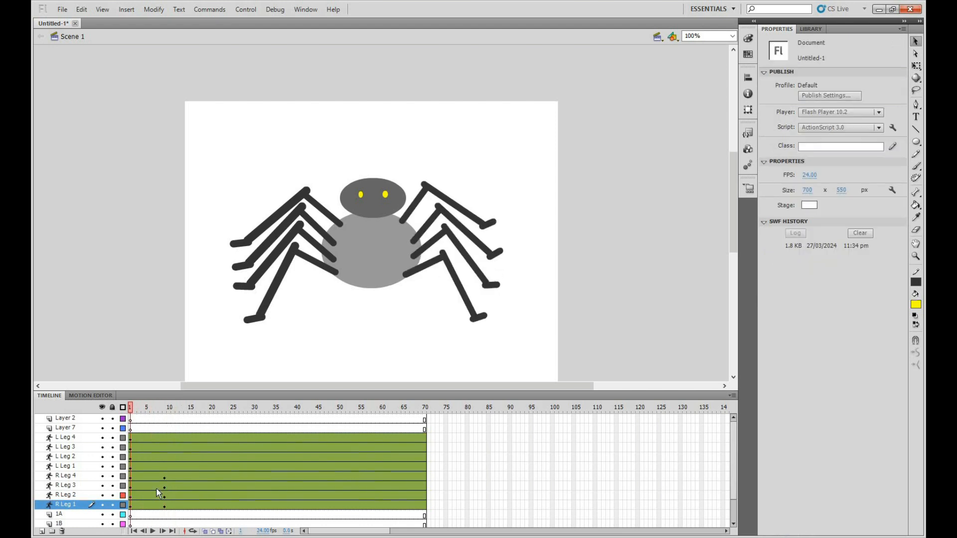
Delay R Leg 3's second pose by one frame to frame 10, and remove the layer's surplus frame past frame 70
click(158, 487)
key(F5)
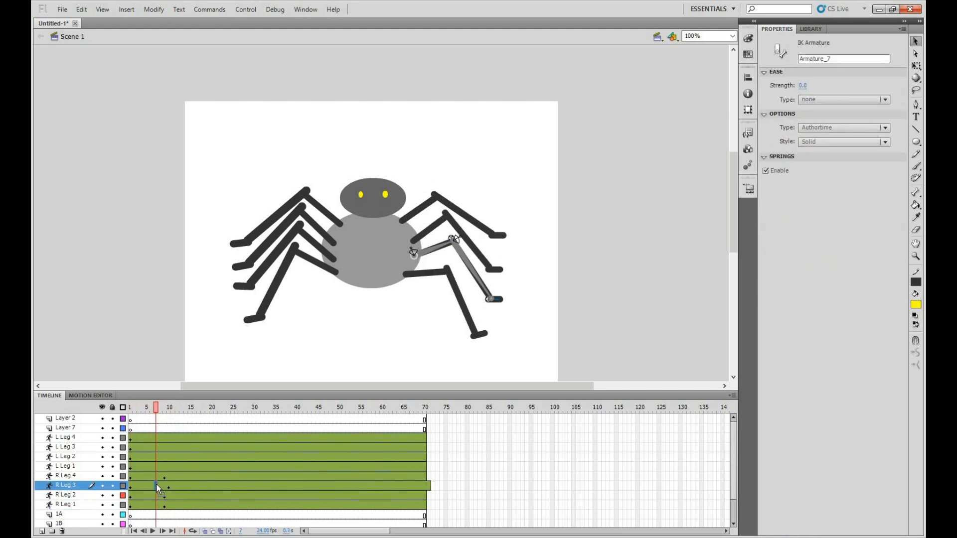
click(428, 487)
right_click(428, 485)
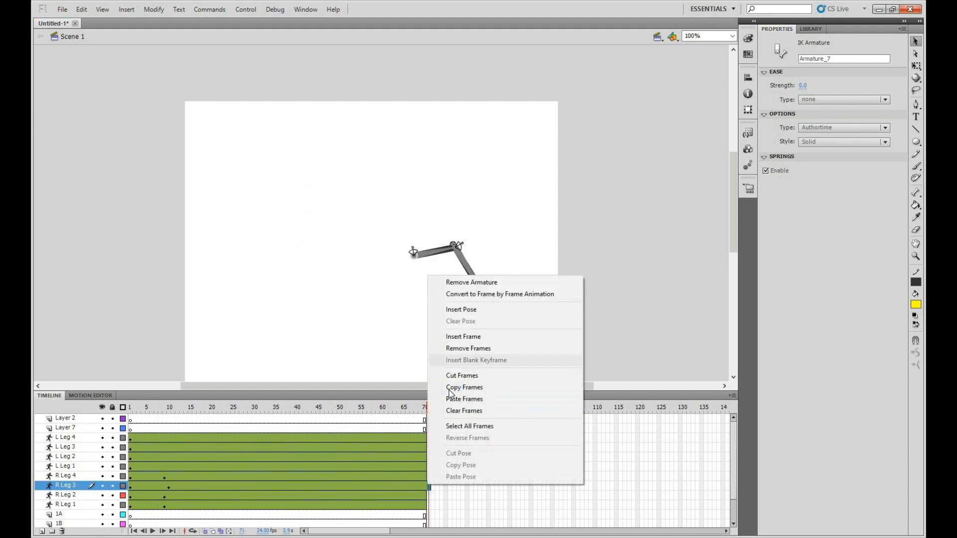
click(469, 349)
Insert two frames before R Leg 2's second pose and three before R Leg 1's, placing them at frames 11 and 12
click(157, 503)
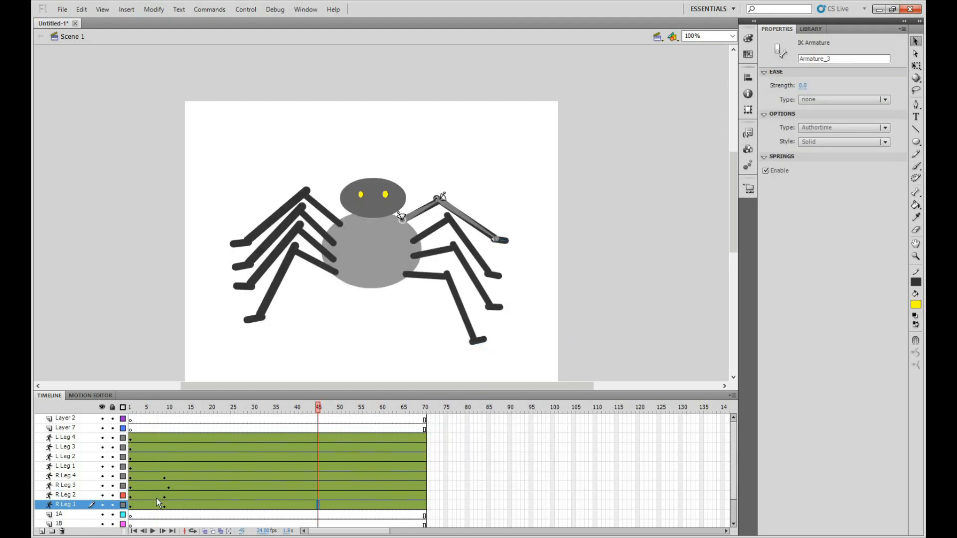
click(156, 496)
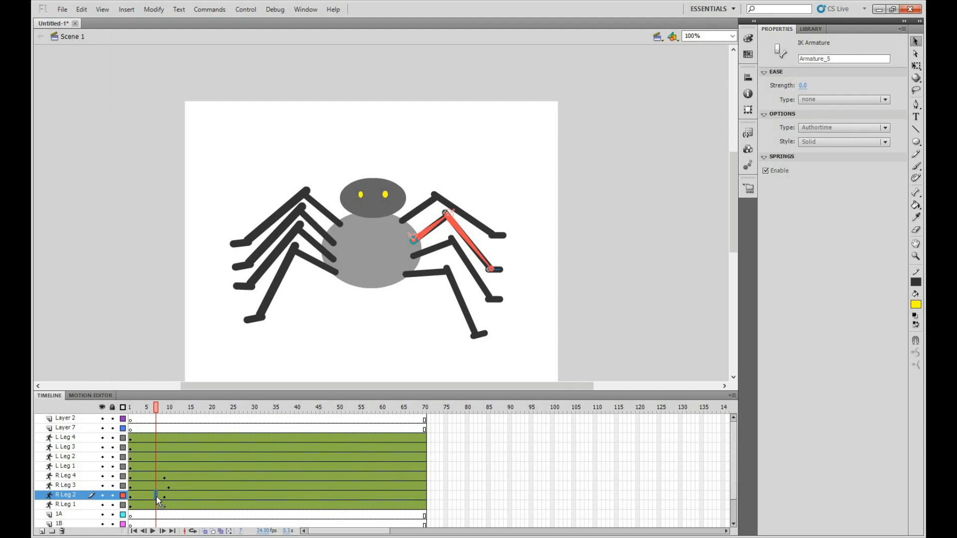
key(F5)
key(F5)
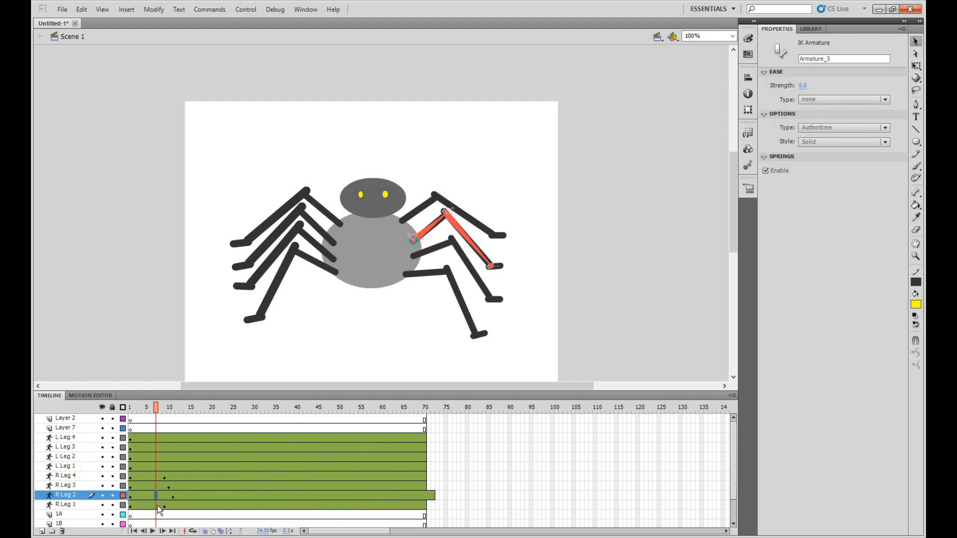
click(157, 506)
key(F5)
key(F5)
key(F5)
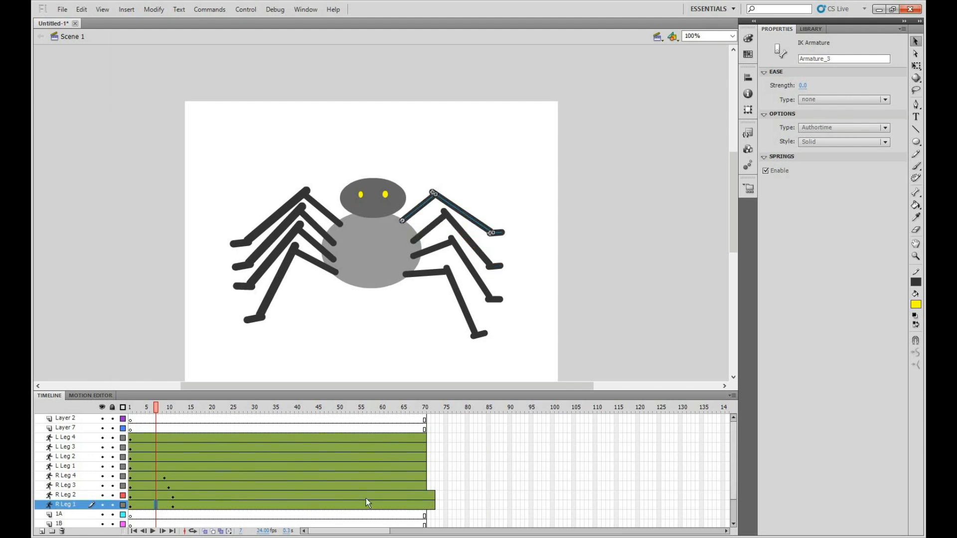
Remove the surplus frames past frame 70 from R Leg 2 and R Leg 1, and scrub through the staggered leg motion
drag(429, 495, 438, 494)
right_click(432, 494)
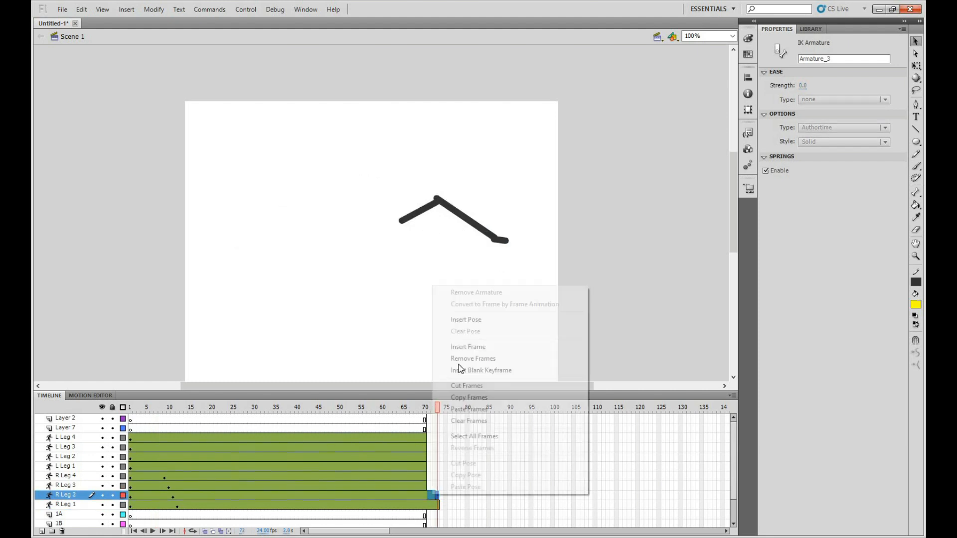
click(427, 507)
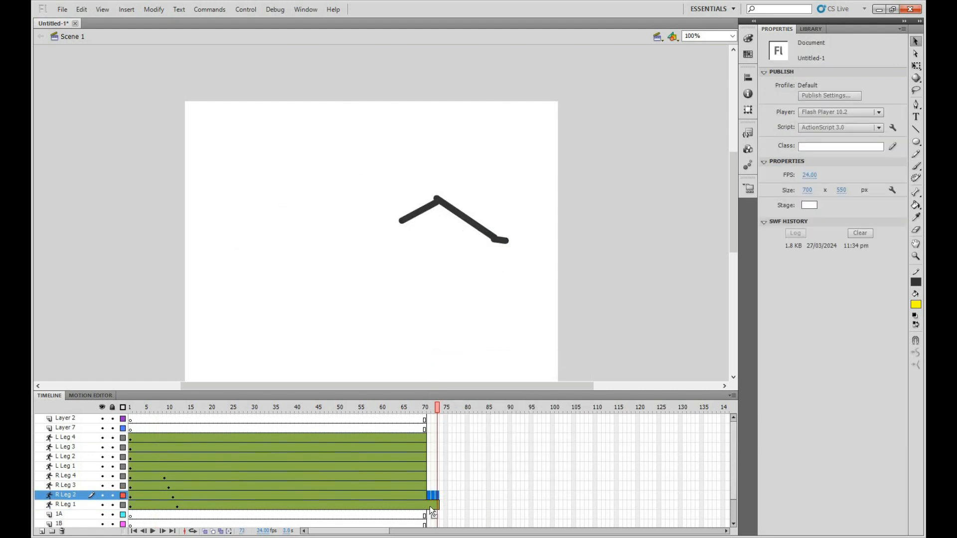
click(428, 505)
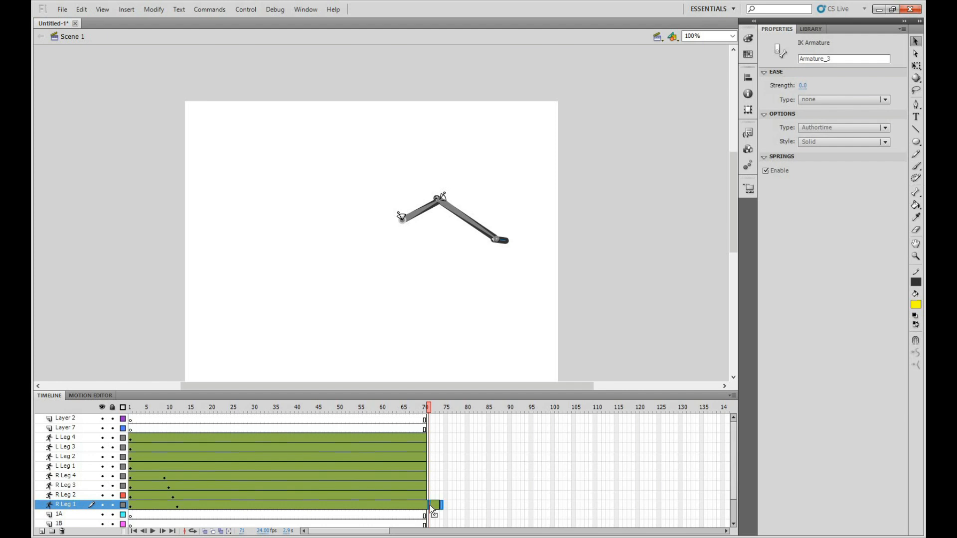
drag(442, 505, 424, 506)
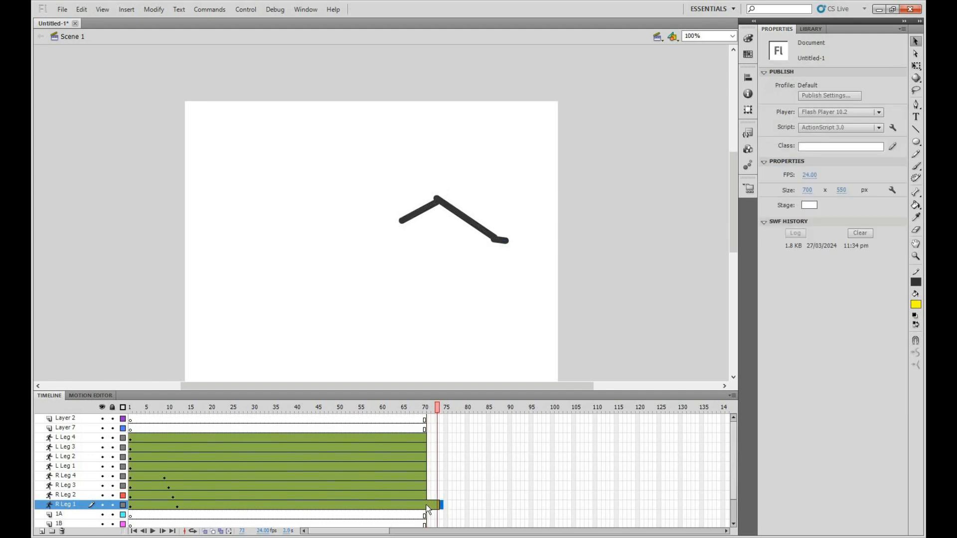
right_click(436, 504)
click(475, 369)
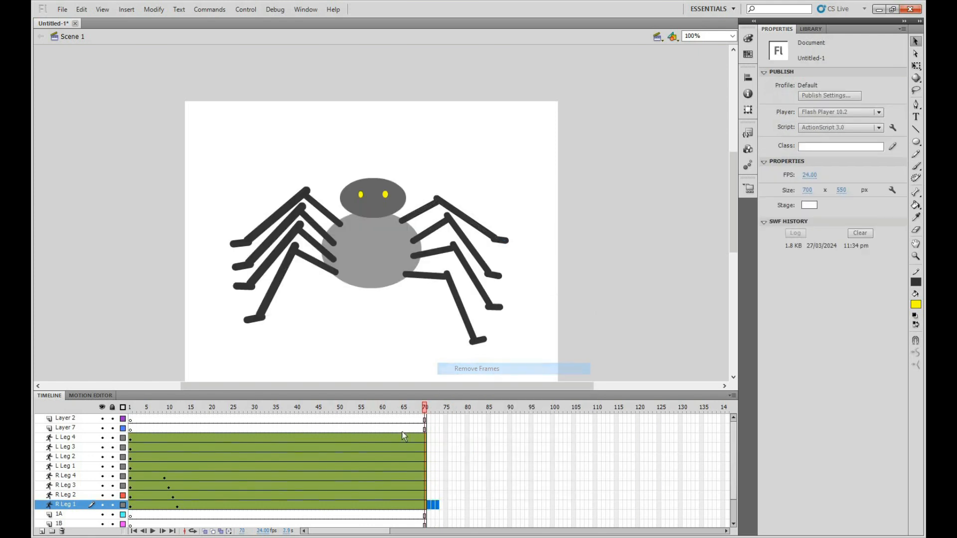
mouse_move(143, 407)
mouse_down()
mouse_move(203, 411)
mouse_move(132, 408)
mouse_up()
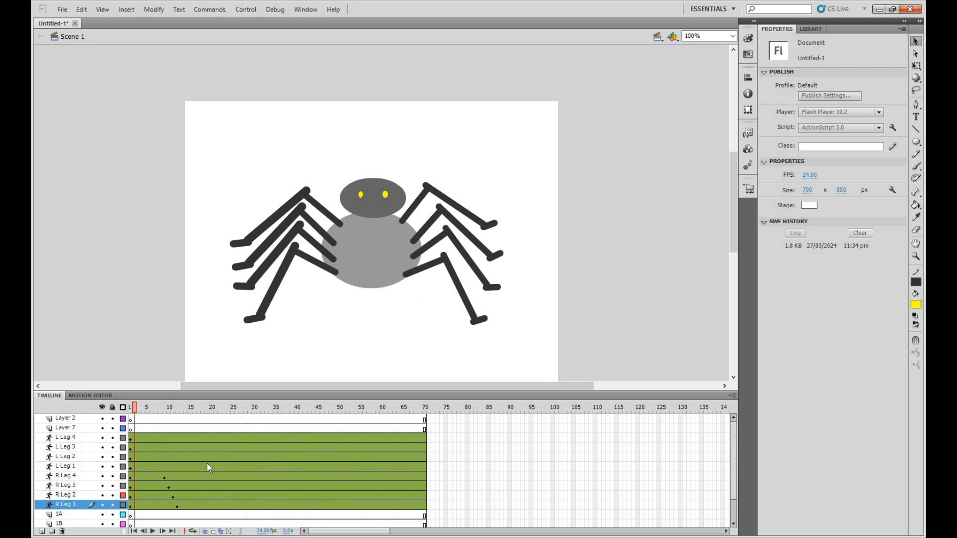
Pose L Leg 4 at frame 13 and L Leg 3 at frame 14 with their middle joints and feet lowered
click(176, 437)
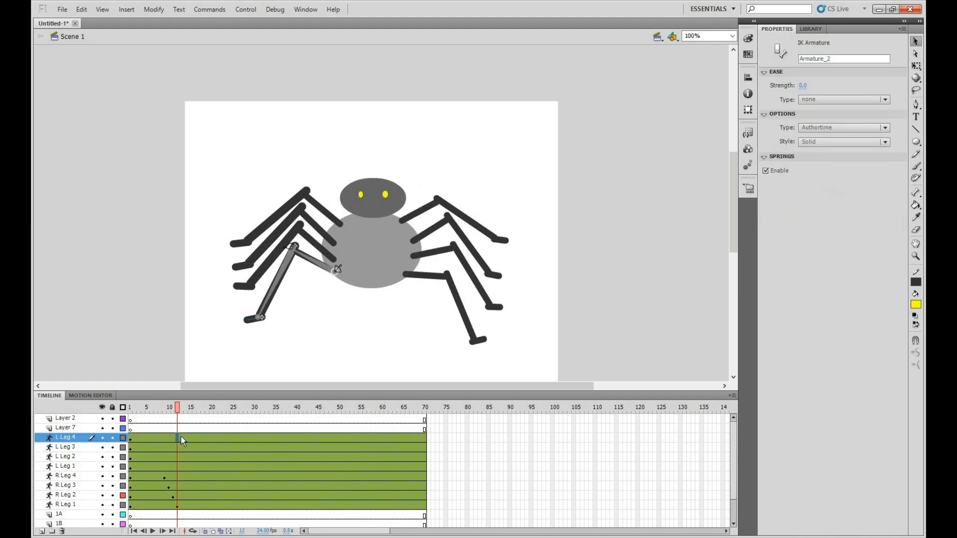
click(181, 437)
drag(273, 314, 249, 339)
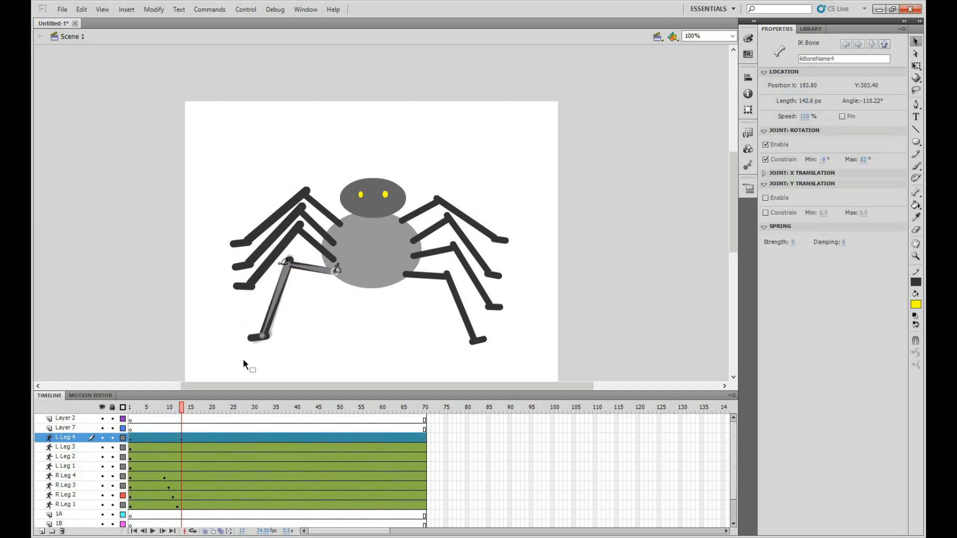
click(186, 447)
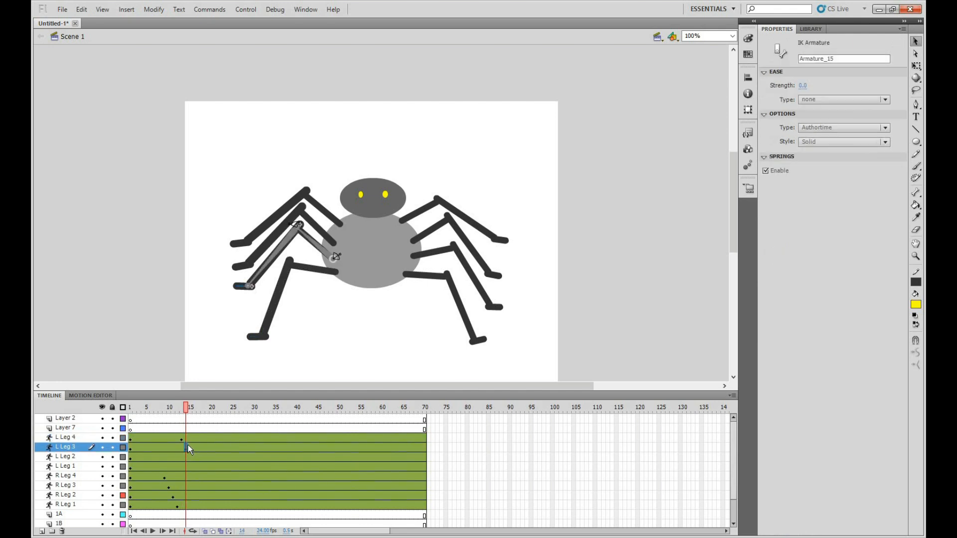
drag(261, 264, 259, 296)
click(210, 447)
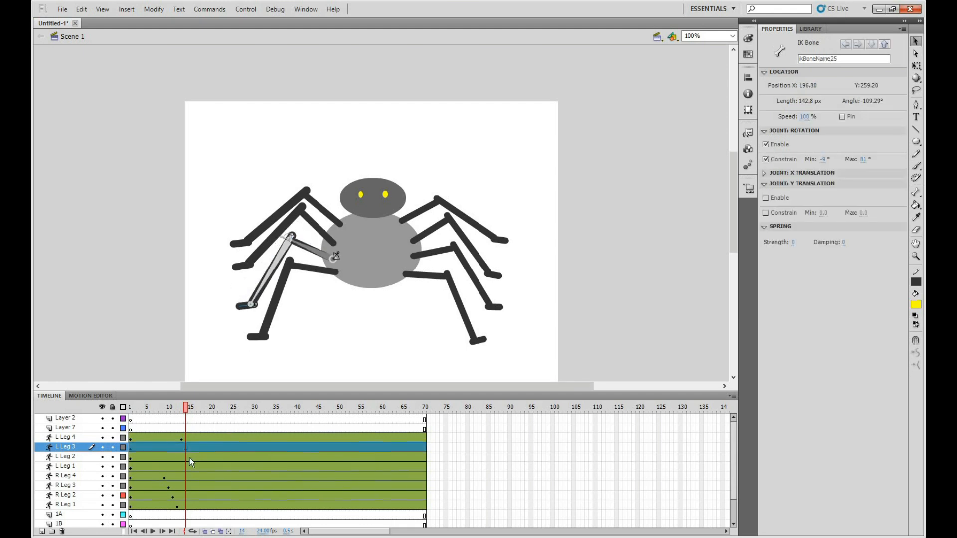
Pose L Leg 2 at frame 15 and L Leg 1 at frame 16 with middle joints and feet lowered and pushed outward
click(190, 457)
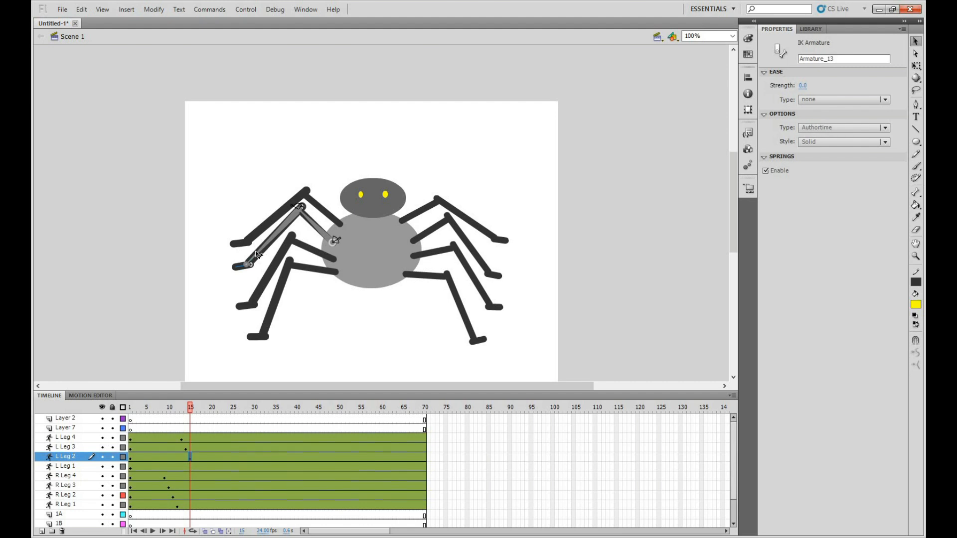
drag(251, 267, 225, 287)
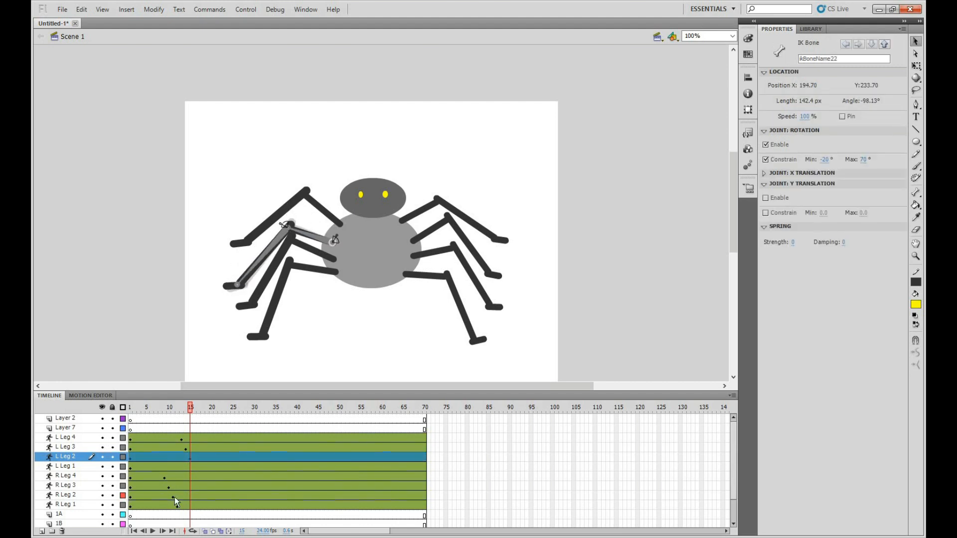
click(195, 467)
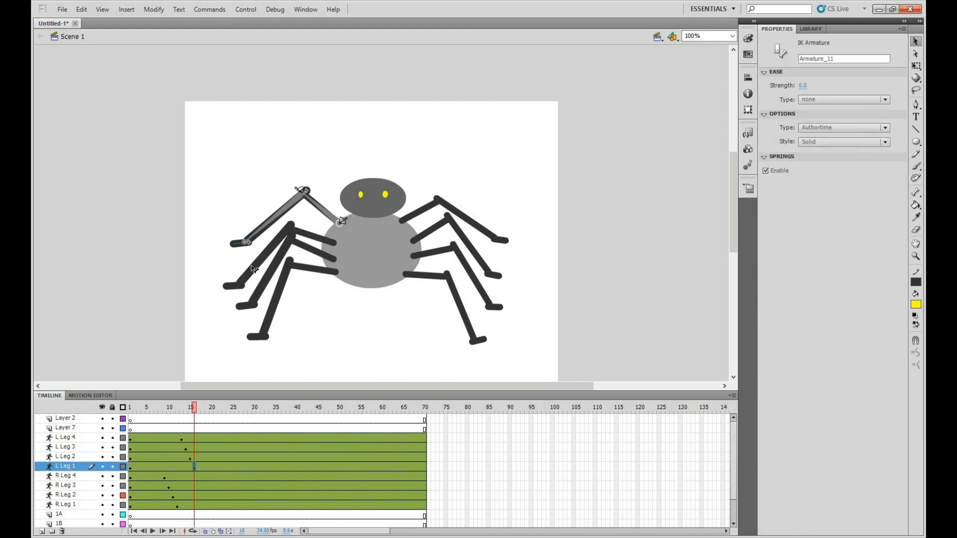
drag(255, 243, 229, 258)
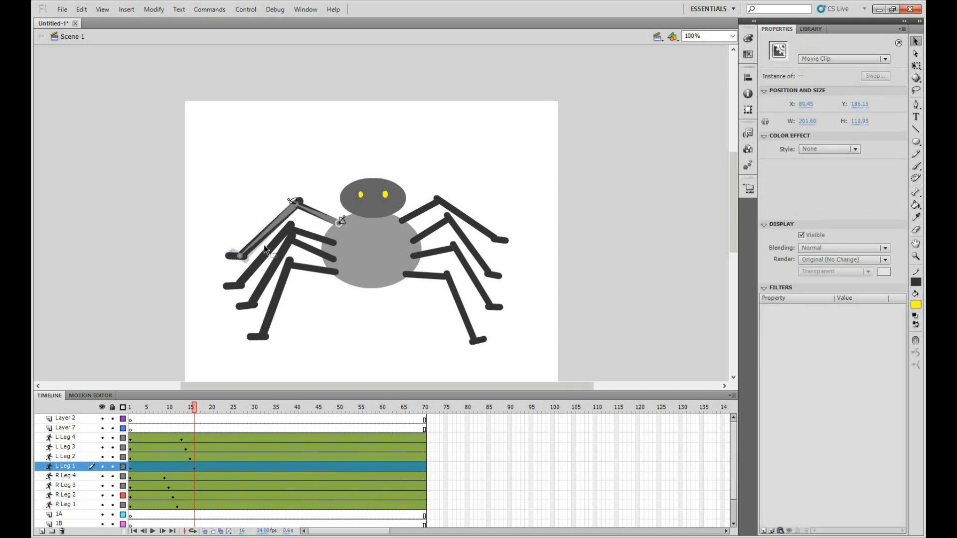
drag(282, 213, 251, 252)
Scrub the timeline to frame 20, test the movie to check the staggered leg motion, and close the preview
mouse_move(195, 409)
mouse_down()
mouse_move(129, 404)
mouse_move(212, 409)
mouse_up()
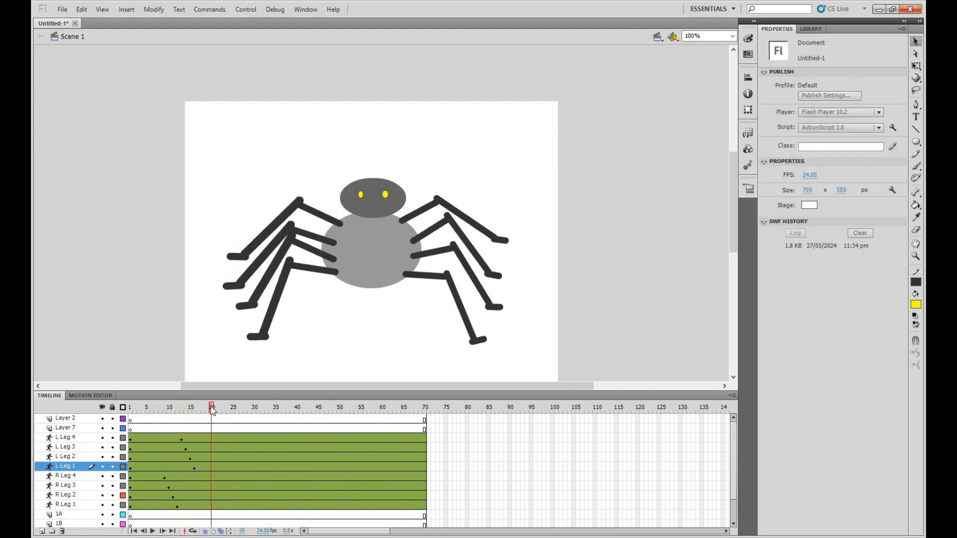
key(ctrl+Return)
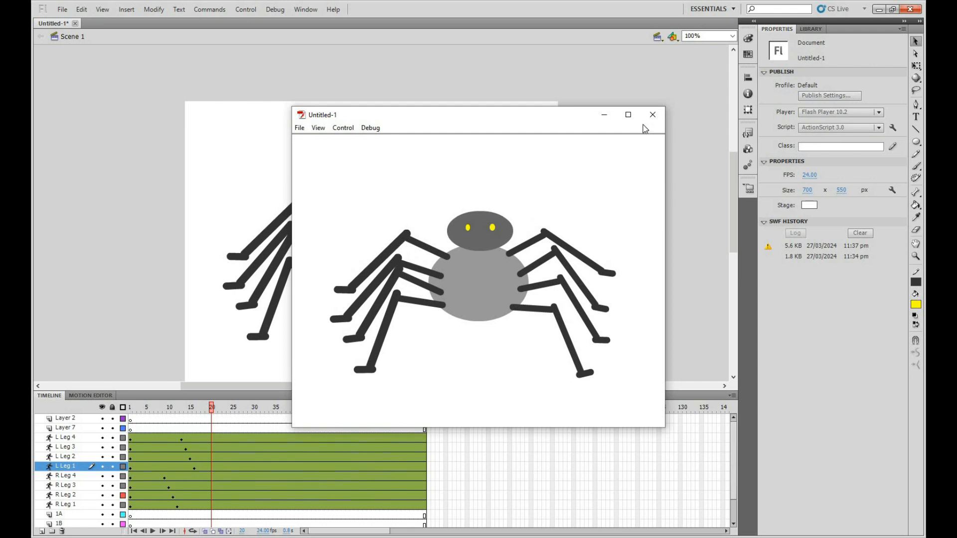
click(652, 116)
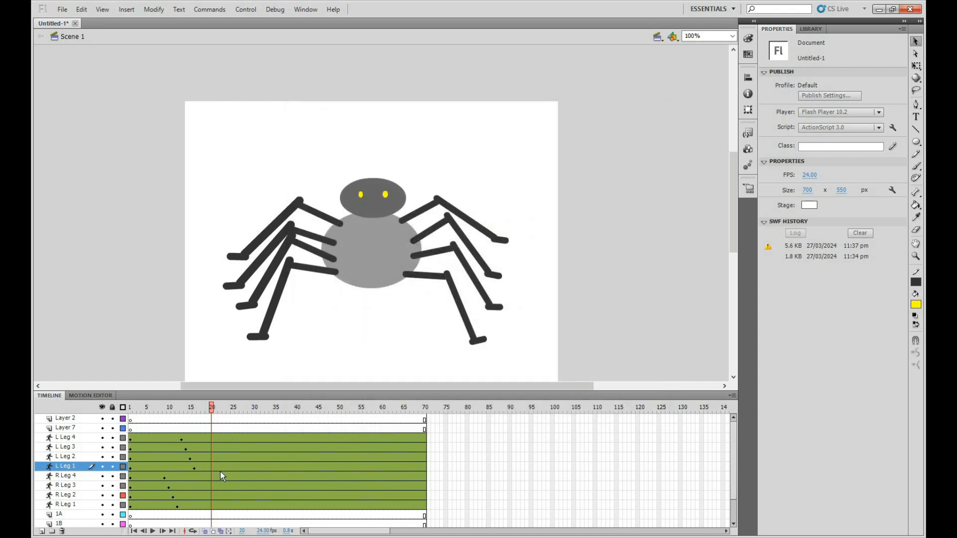
Pose R Leg 1 at frame 23 and R Leg 2 at frame 24 with middle joints raised and feet drawn inward
click(226, 476)
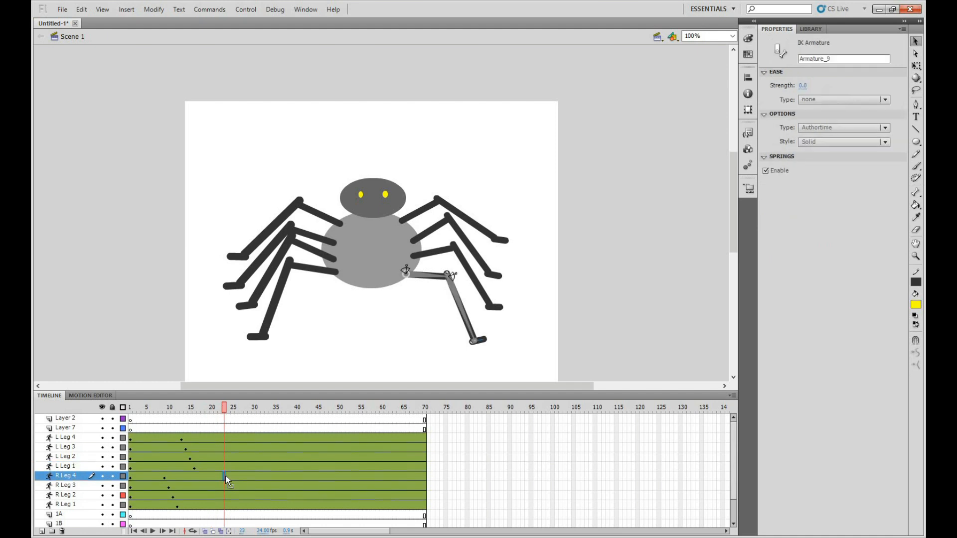
click(224, 503)
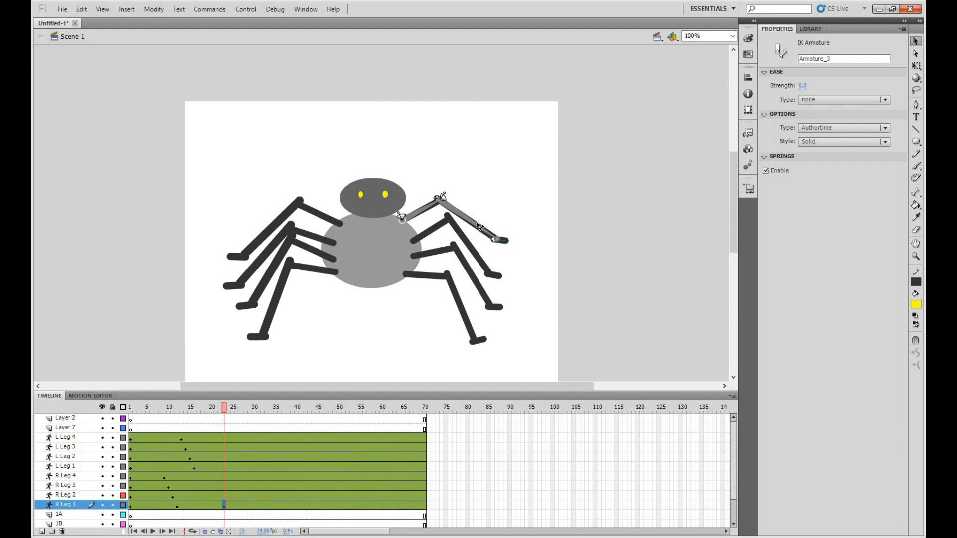
drag(454, 220, 483, 243)
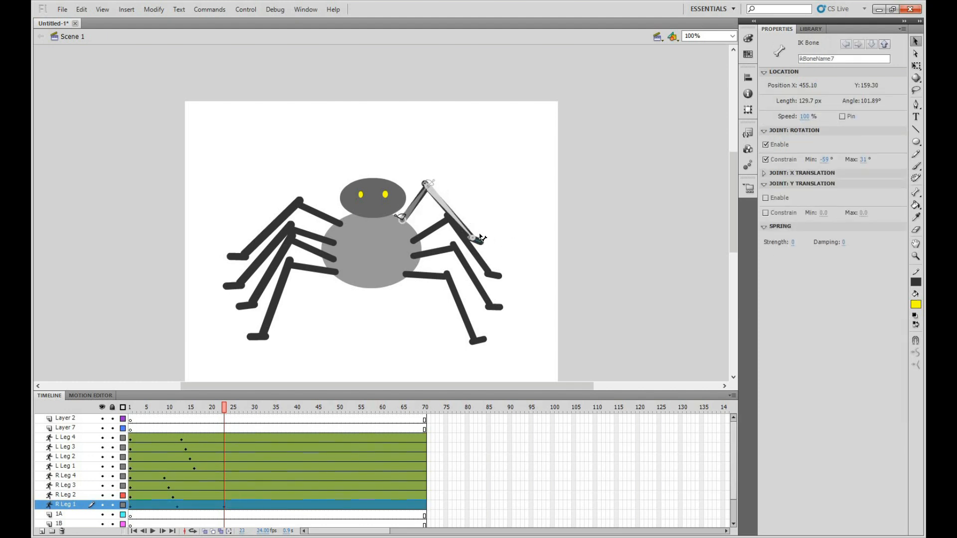
click(479, 237)
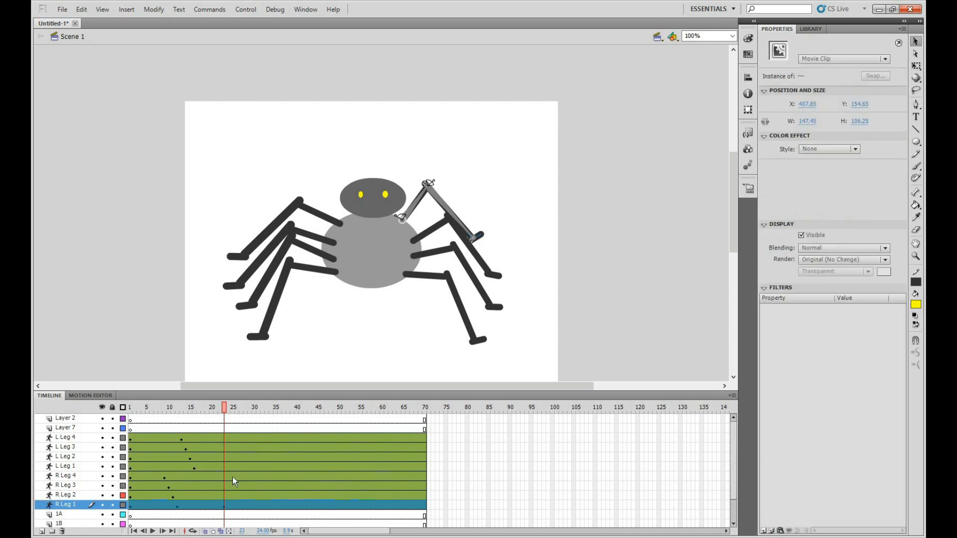
click(230, 495)
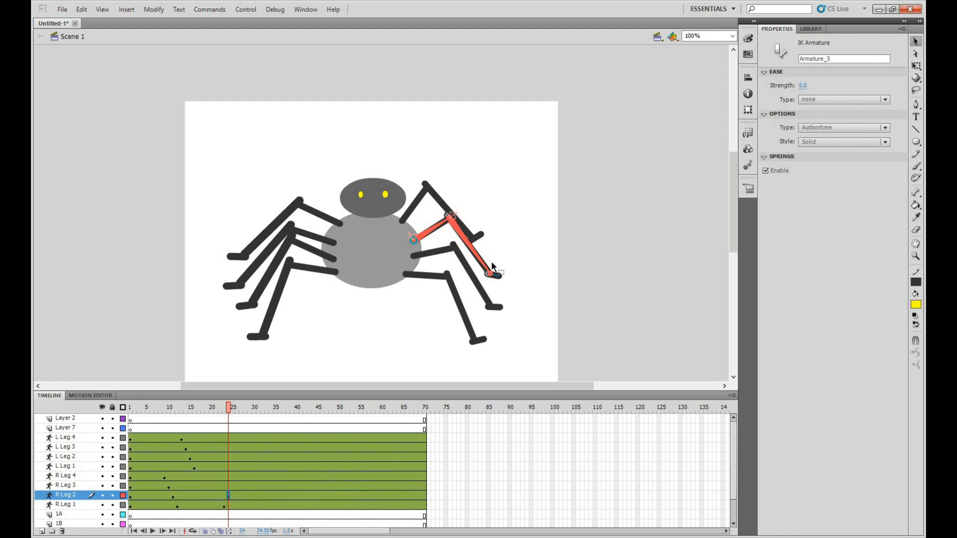
mouse_move(467, 246)
mouse_down()
mouse_move(432, 241)
mouse_move(452, 218)
mouse_move(447, 205)
mouse_move(502, 220)
mouse_move(453, 267)
mouse_move(491, 271)
mouse_move(497, 246)
mouse_move(465, 248)
mouse_up()
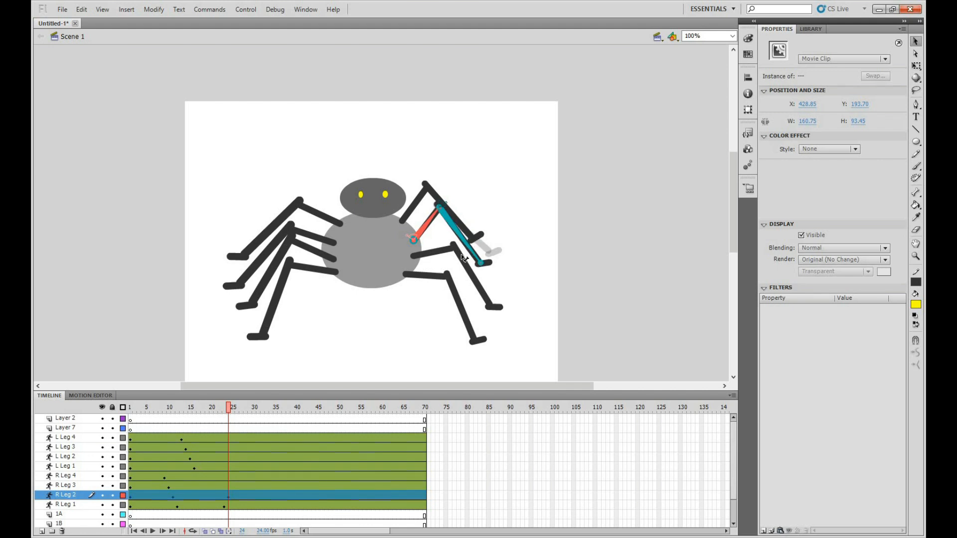
Pose R Leg 3 at frame 25 and R Leg 4 at frame 26 with middle joints and feet raised
click(233, 485)
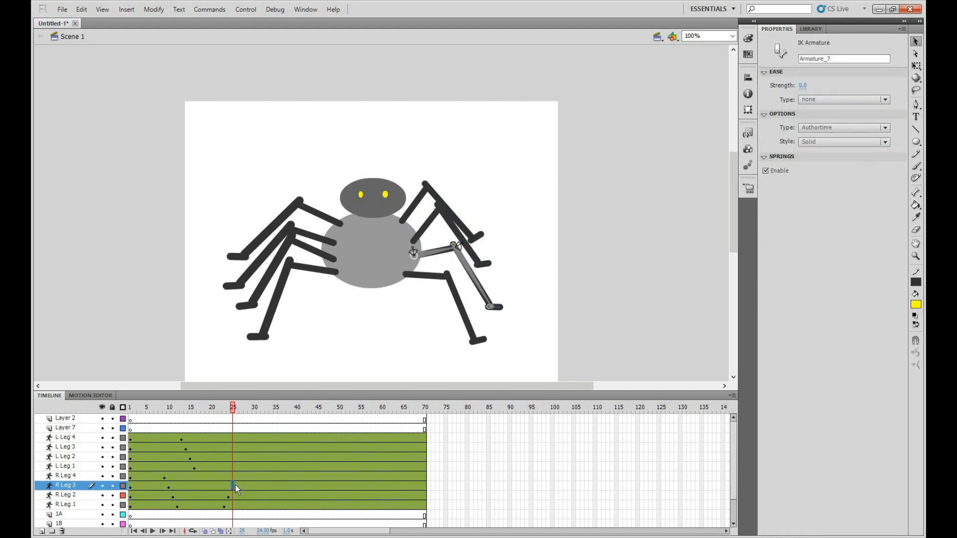
drag(469, 264, 502, 277)
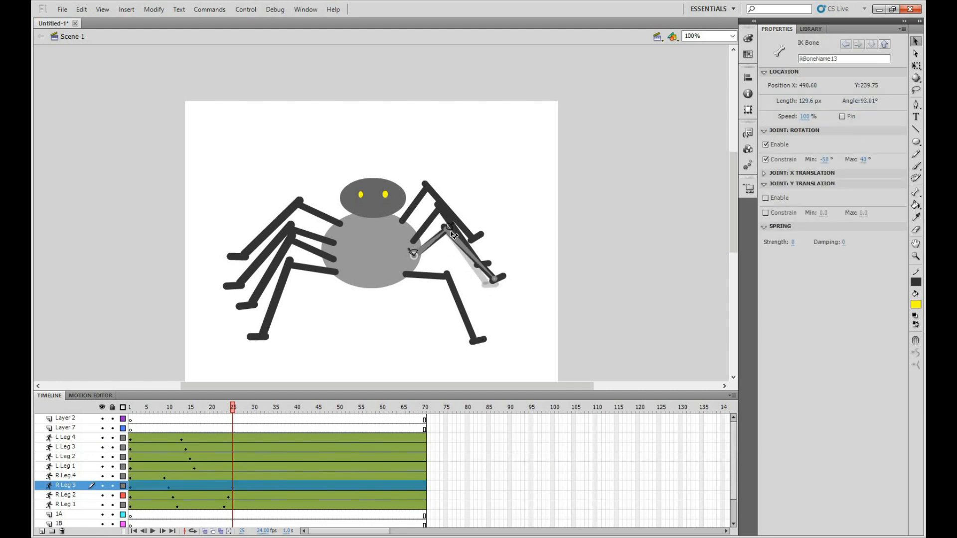
click(460, 252)
drag(460, 251, 466, 243)
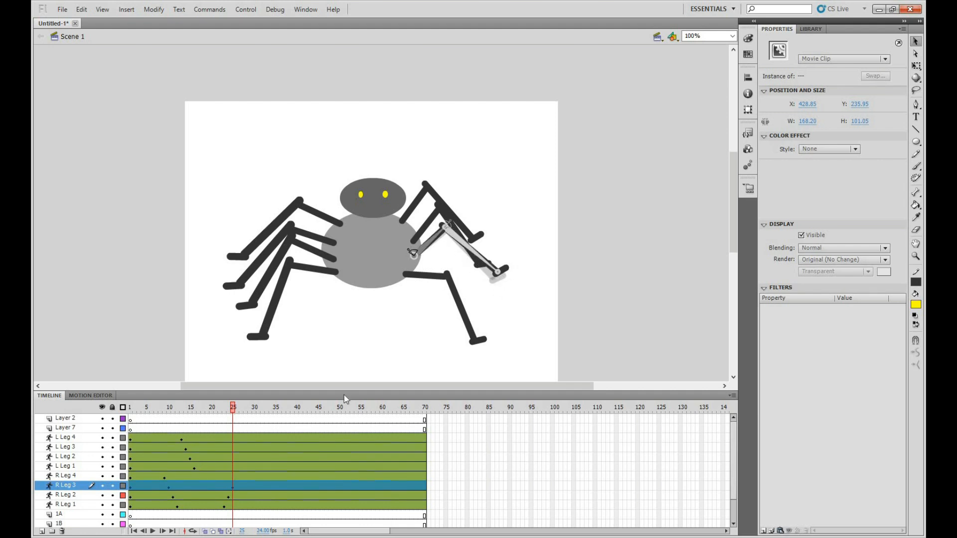
click(237, 475)
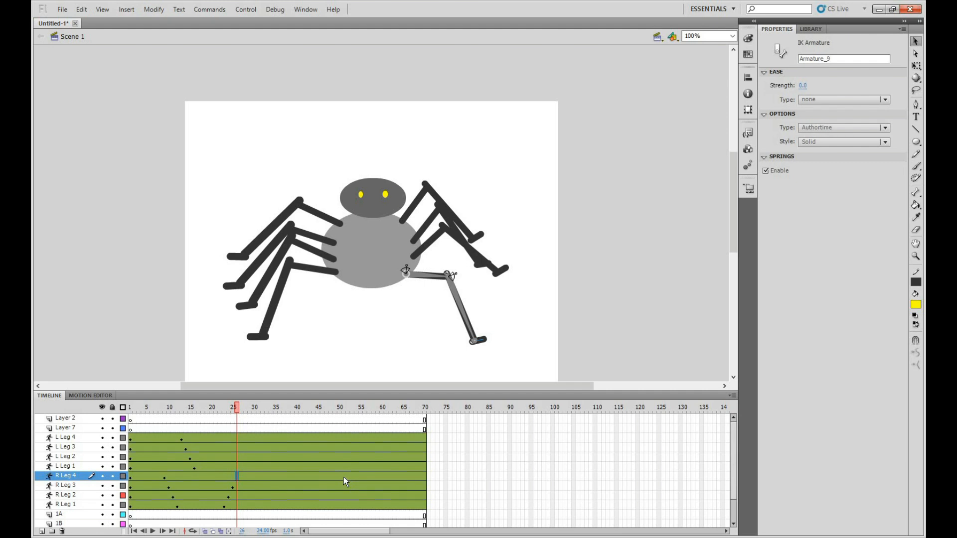
drag(461, 314, 501, 295)
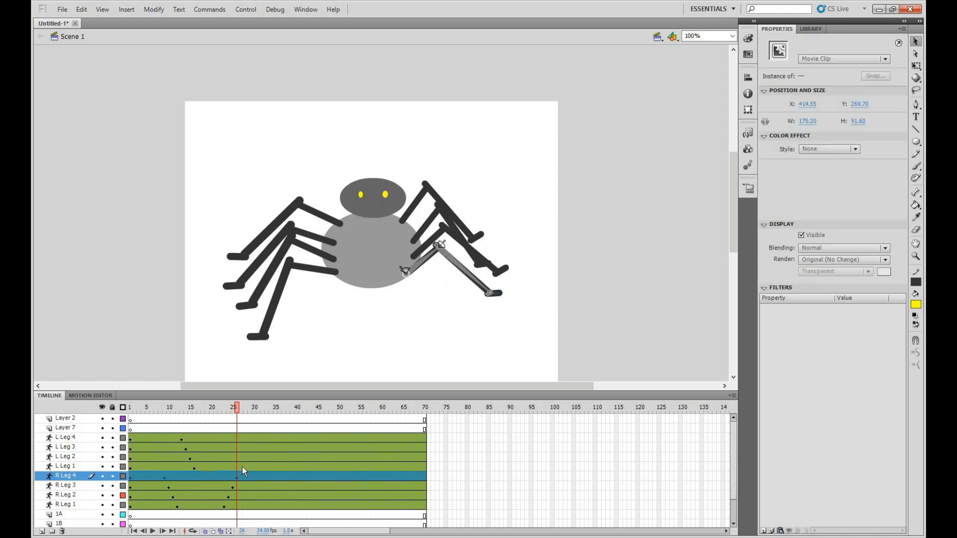
click(244, 467)
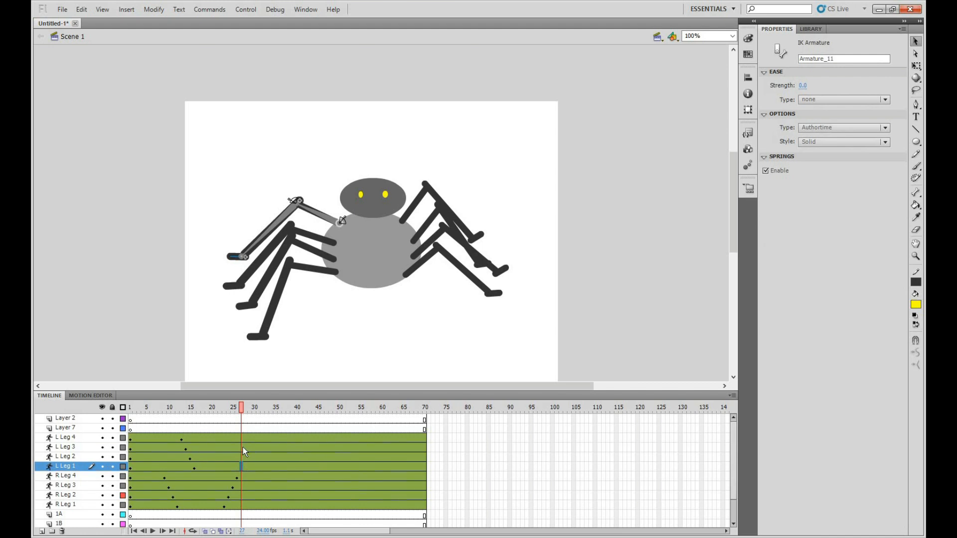
click(244, 448)
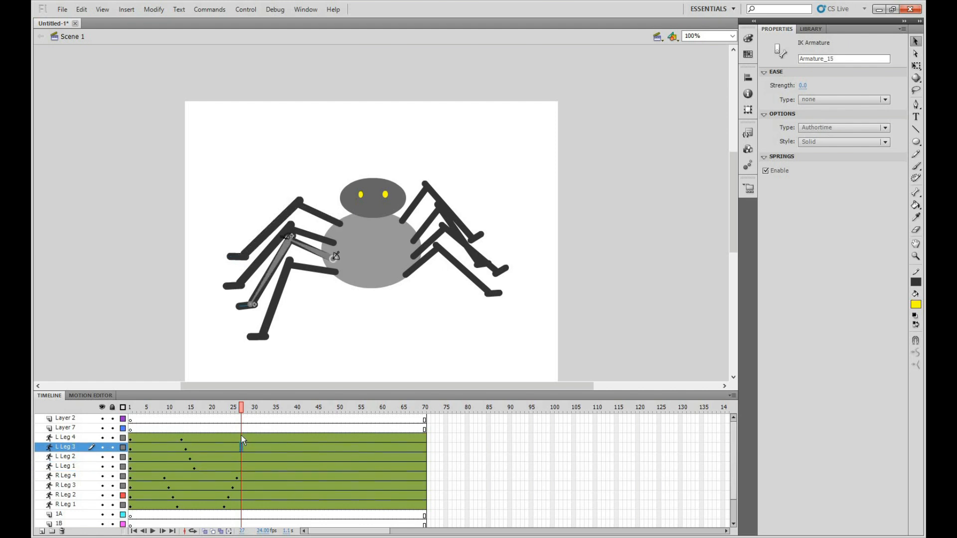
click(242, 438)
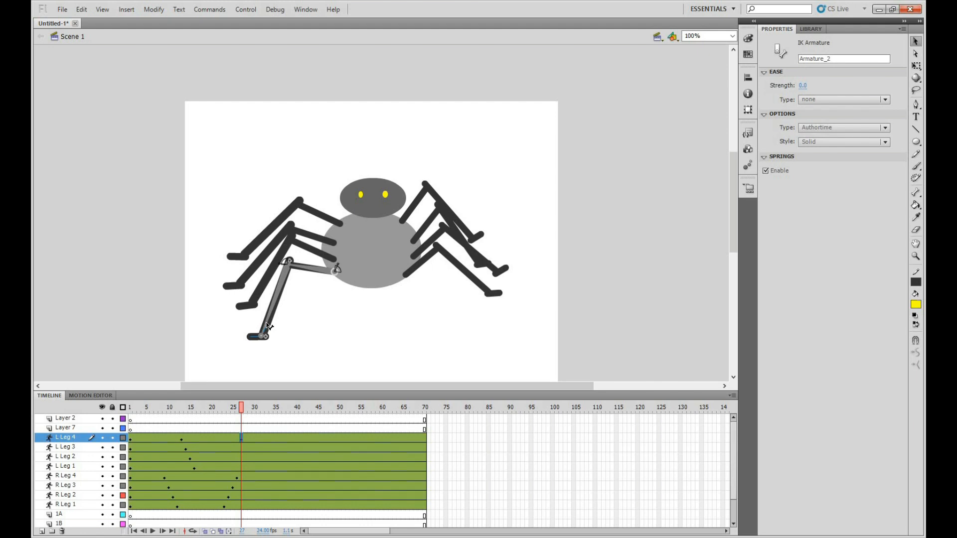
drag(269, 309, 243, 319)
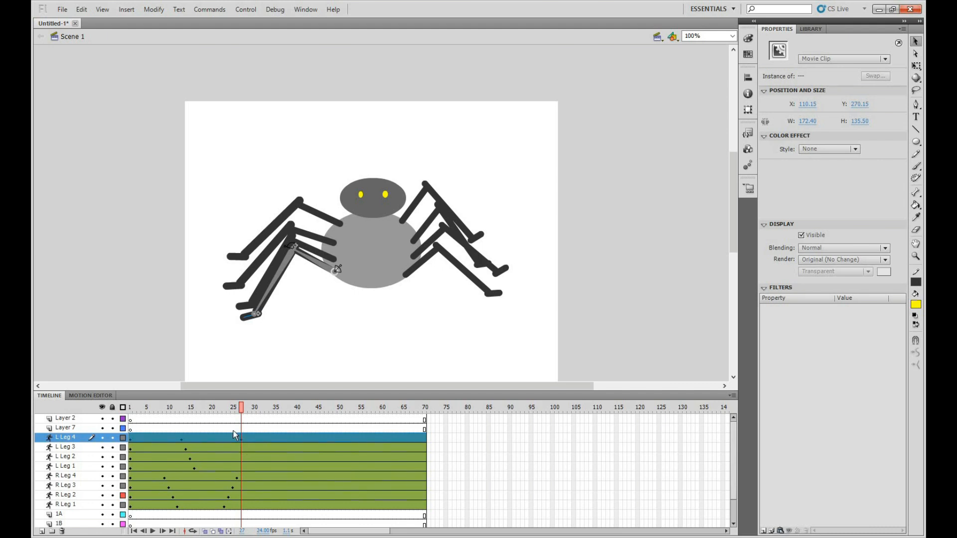
key(ctrl+z)
key(ctrl+z)
key(ctrl+z)
key(ctrl+z)
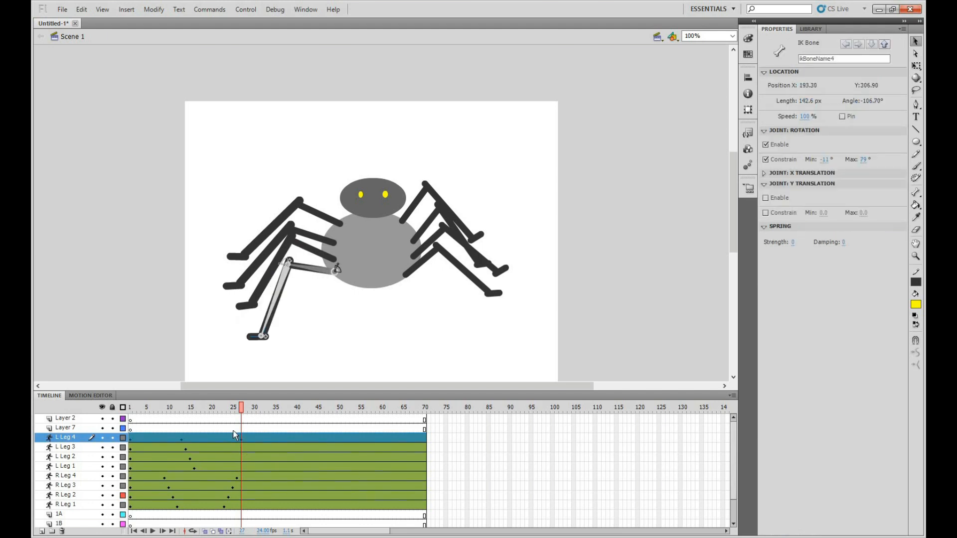
click(235, 435)
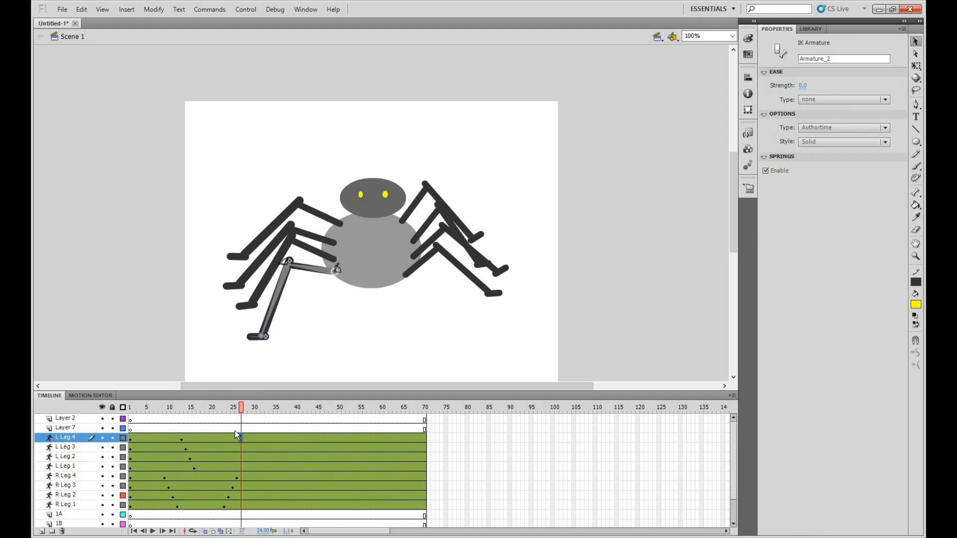
Pose L Leg 1 at frame 27 and L Leg 2 at frame 28 with middle joints raised inward and feet lifted
click(242, 465)
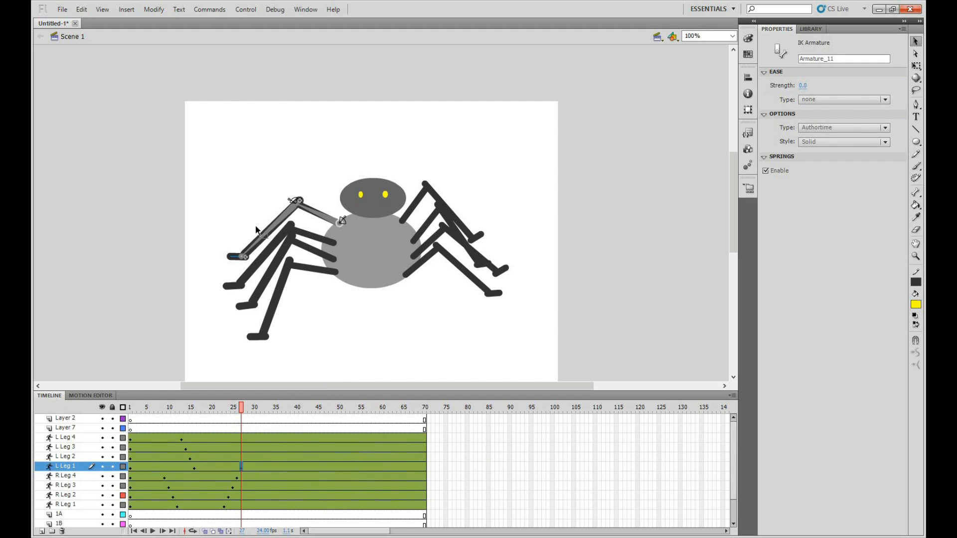
drag(273, 225, 287, 203)
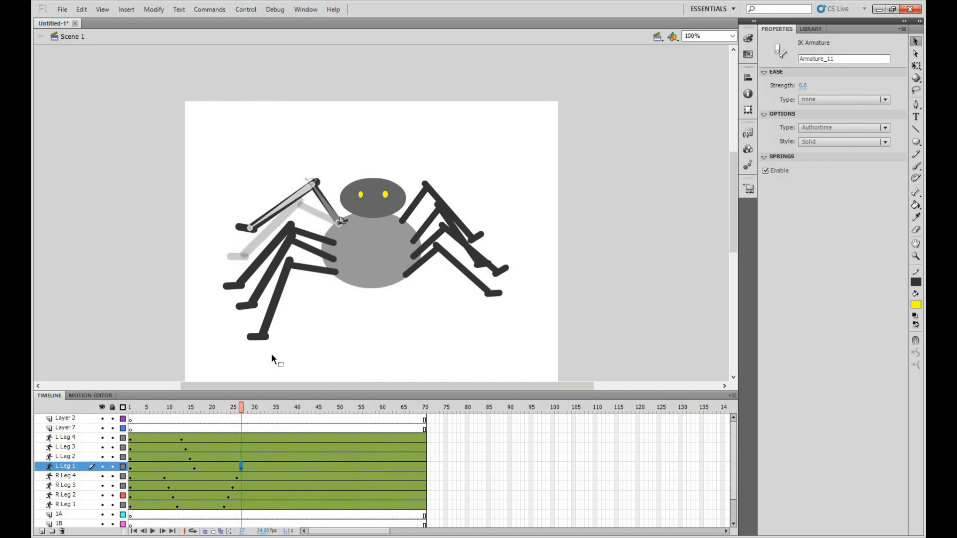
click(245, 457)
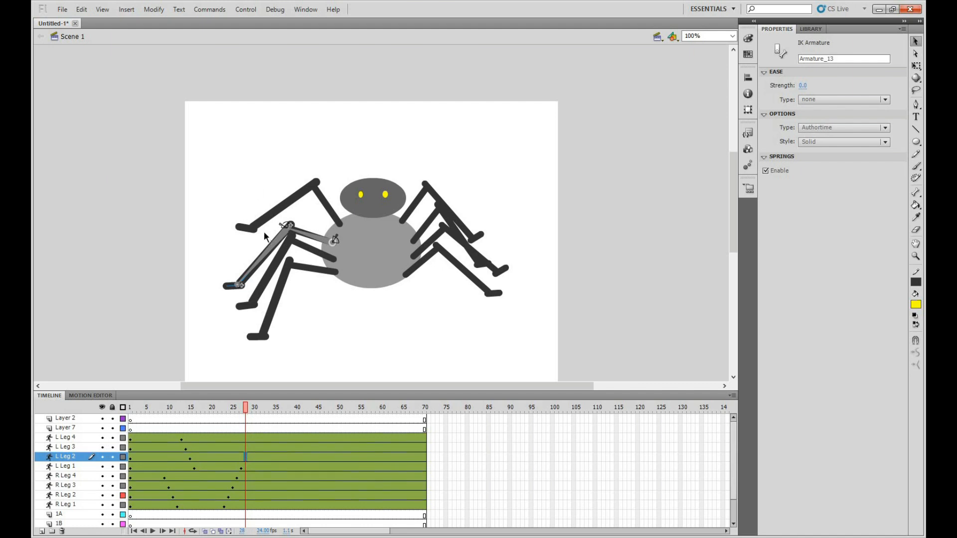
drag(268, 254, 228, 256)
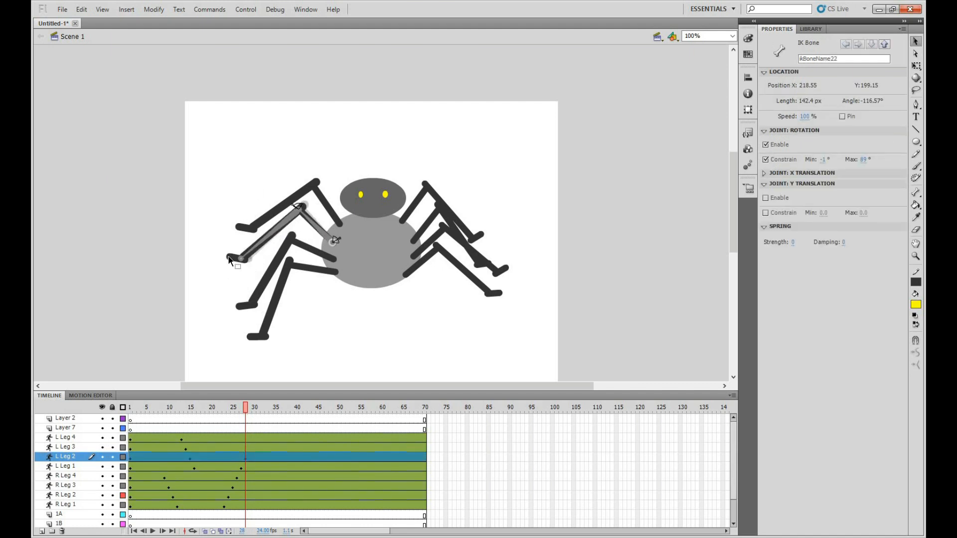
Pose L Leg 3 at frame 29 and L Leg 4 at frame 30 with middle joints raised and feet lifted and levelled
click(250, 446)
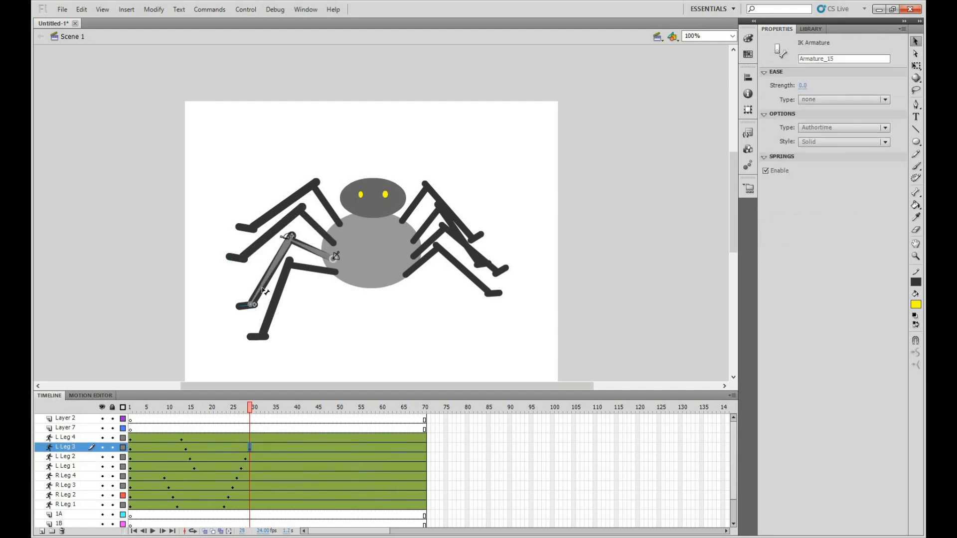
drag(270, 267, 234, 279)
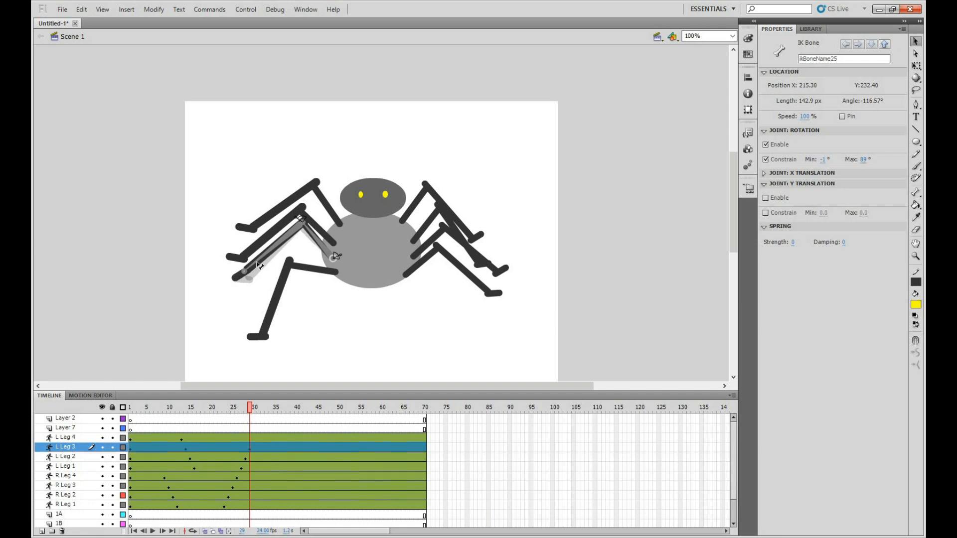
click(238, 284)
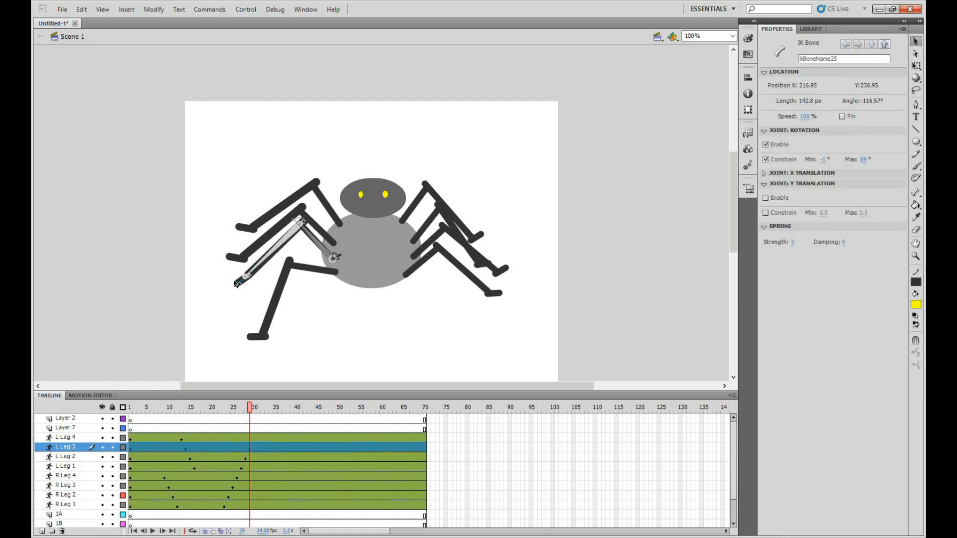
drag(235, 281, 232, 279)
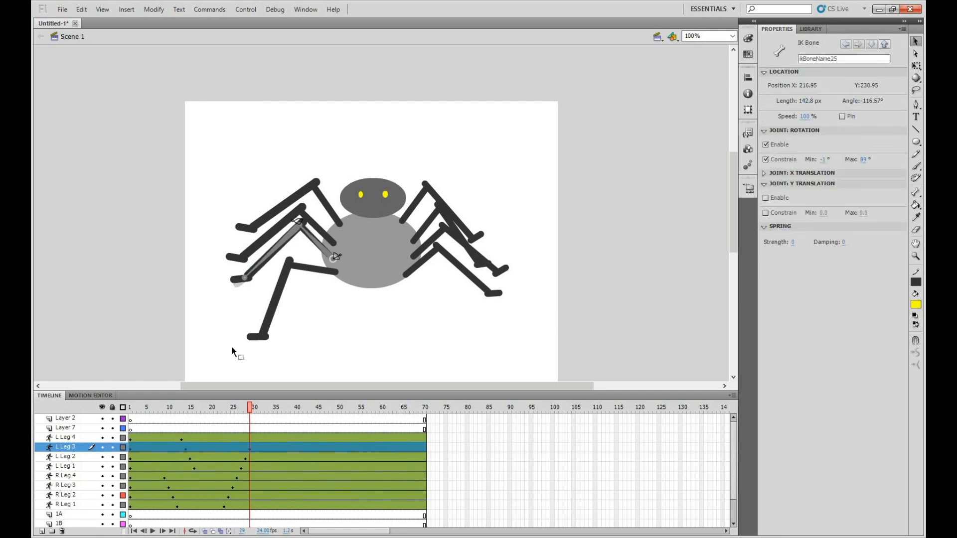
click(255, 438)
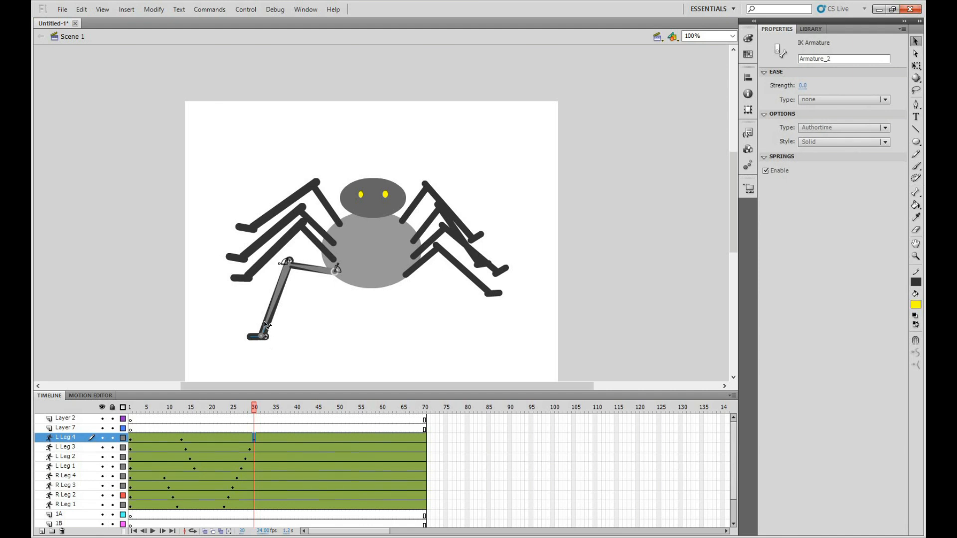
drag(268, 315, 241, 305)
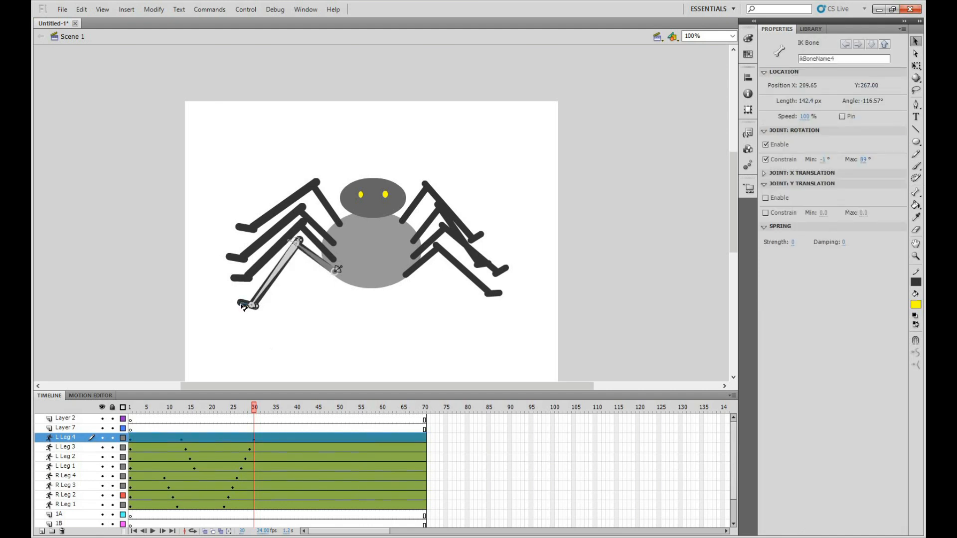
click(285, 338)
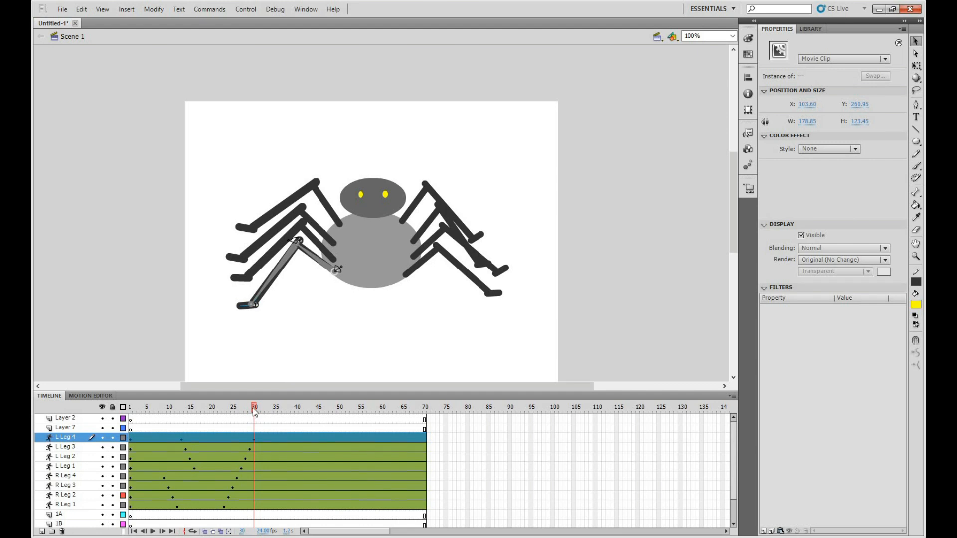
Scrub through the new leg poses, test the movie to check the full leg cycle, and close the preview
click(191, 407)
drag(236, 409, 206, 406)
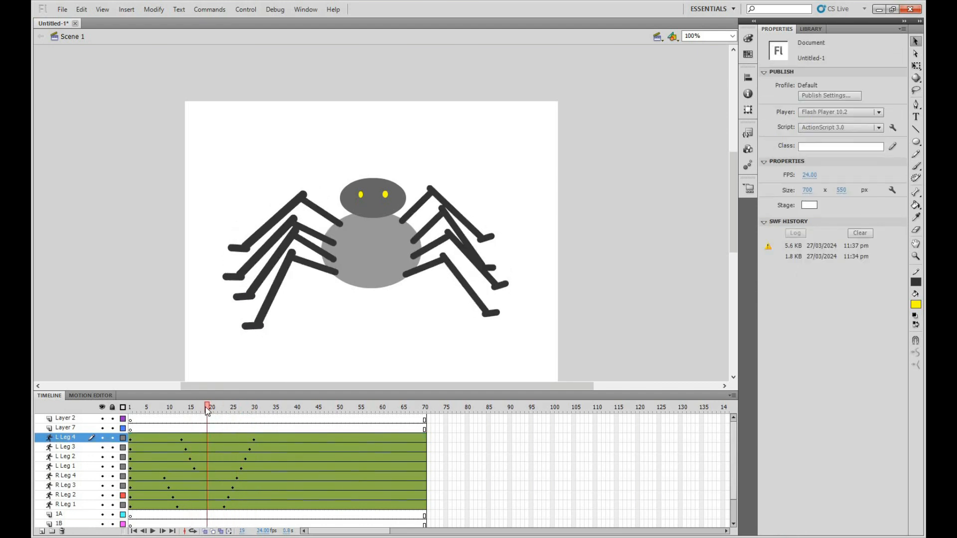
key(ctrl+Return)
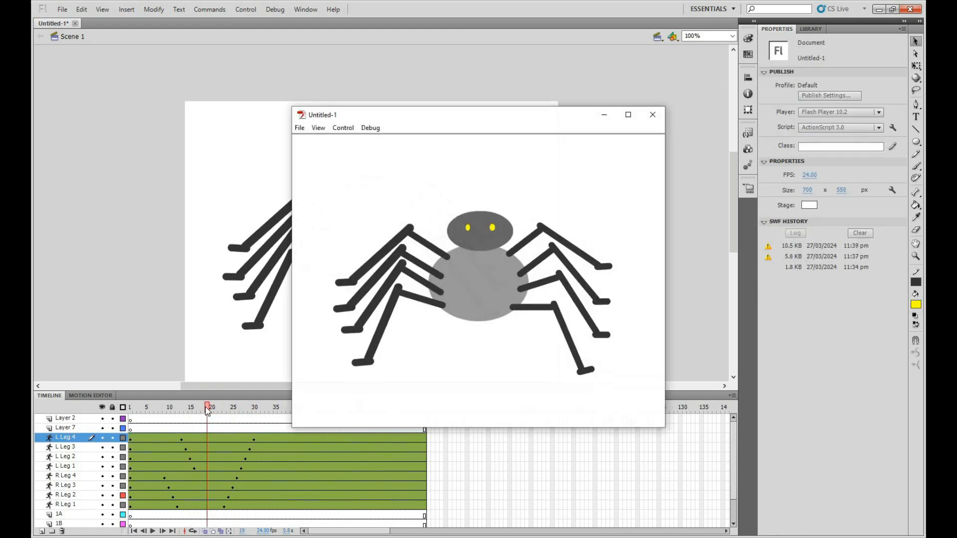
click(652, 115)
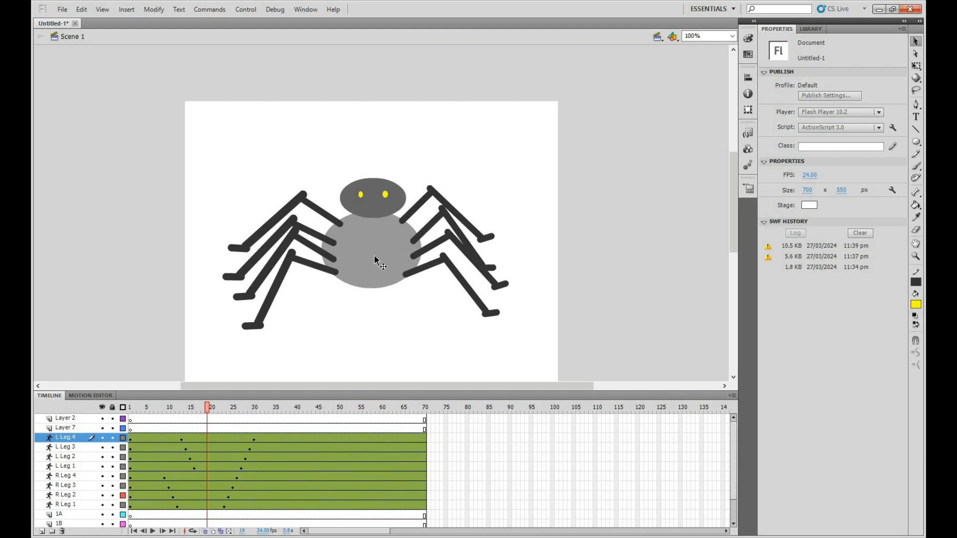
Enlarge the timeline to show all layers, hide layers 1A, 1B and 1C, and move the body layer above 1A
drag(507, 392, 513, 352)
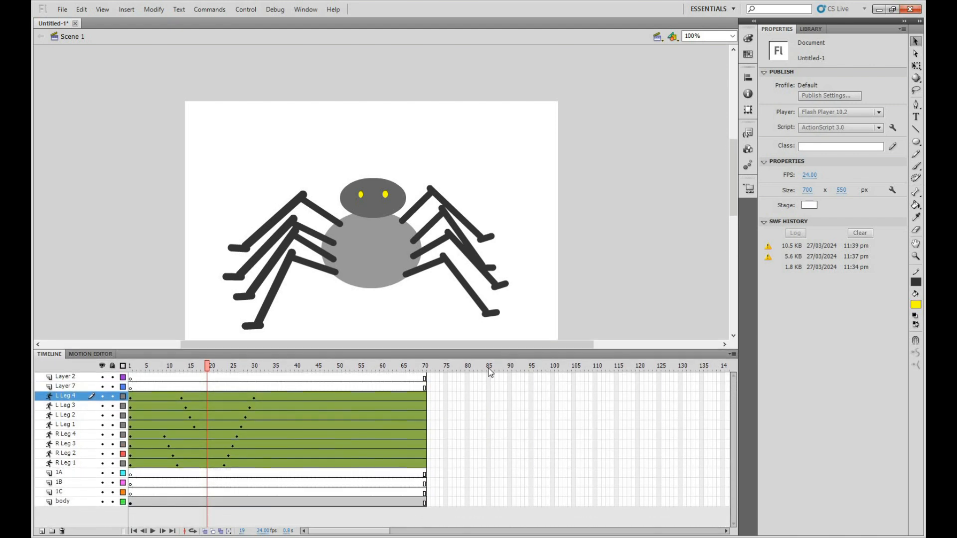
click(71, 473)
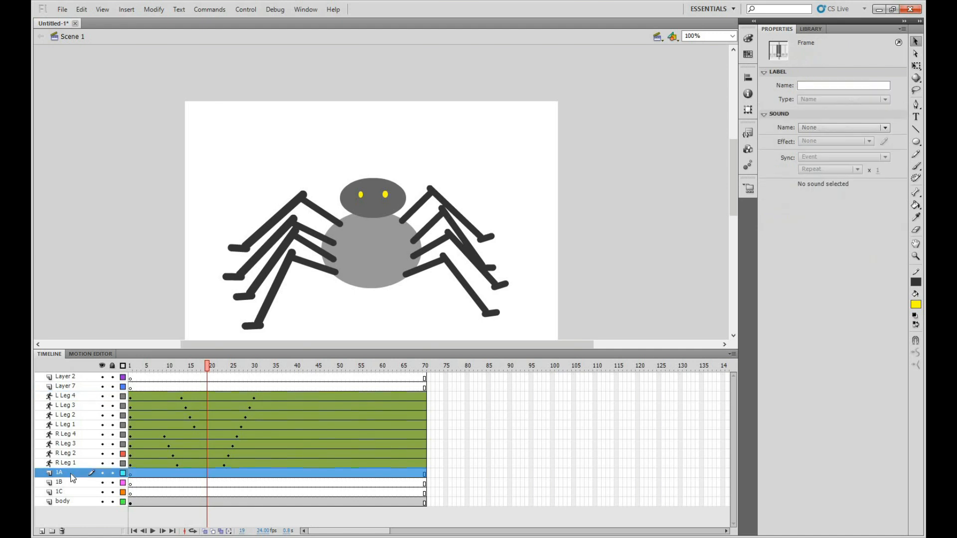
click(102, 473)
click(102, 483)
click(102, 491)
drag(79, 501, 65, 465)
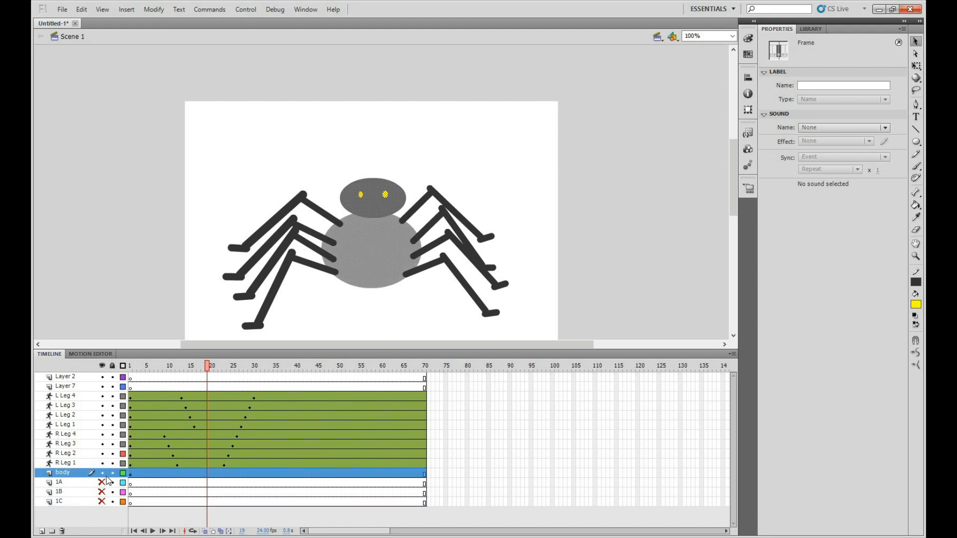
Add a keyframe at frame 13 of the body layer and nudge the body slightly up and left to about X 255, Y 141
click(185, 474)
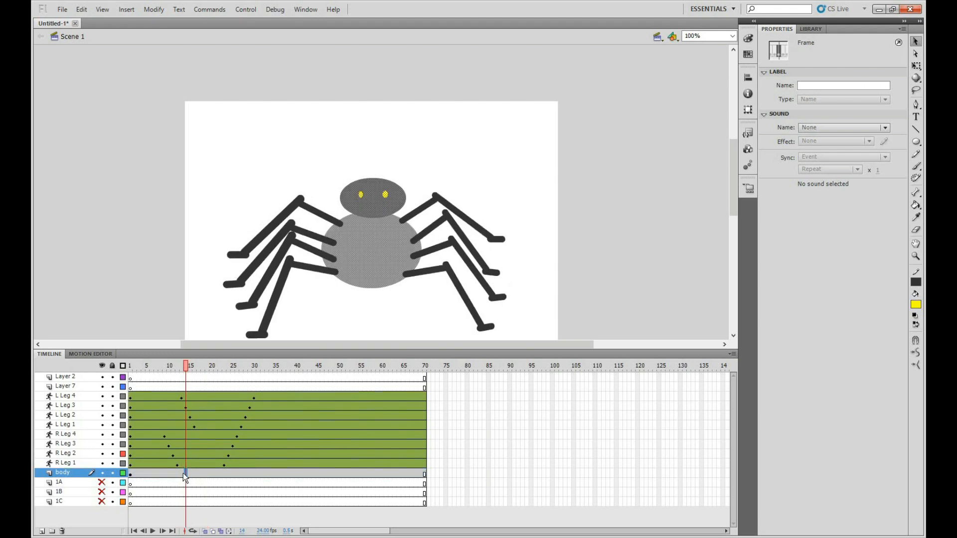
click(180, 473)
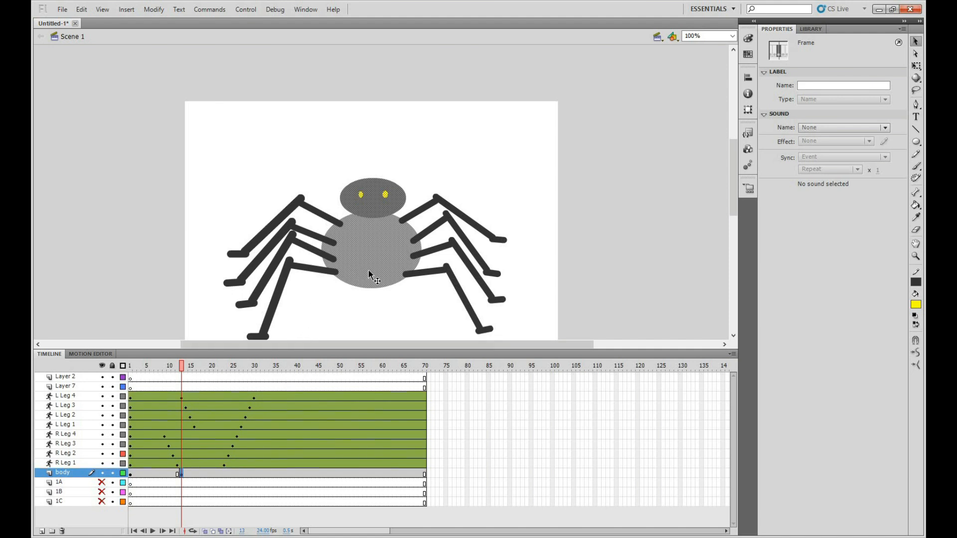
drag(371, 284, 370, 275)
key(Down)
key(Down)
key(Down)
key(Left)
key(Left)
key(Up)
key(Up)
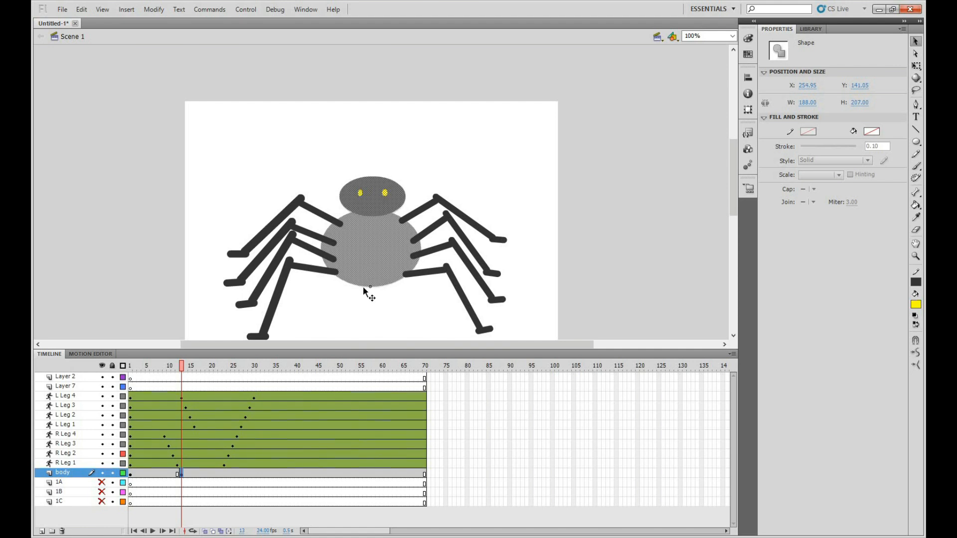
Add body keyframes at frames 17, 22 and 28, moving the body to about Y 150, Y 143 and Y 150 with X near 257
click(198, 473)
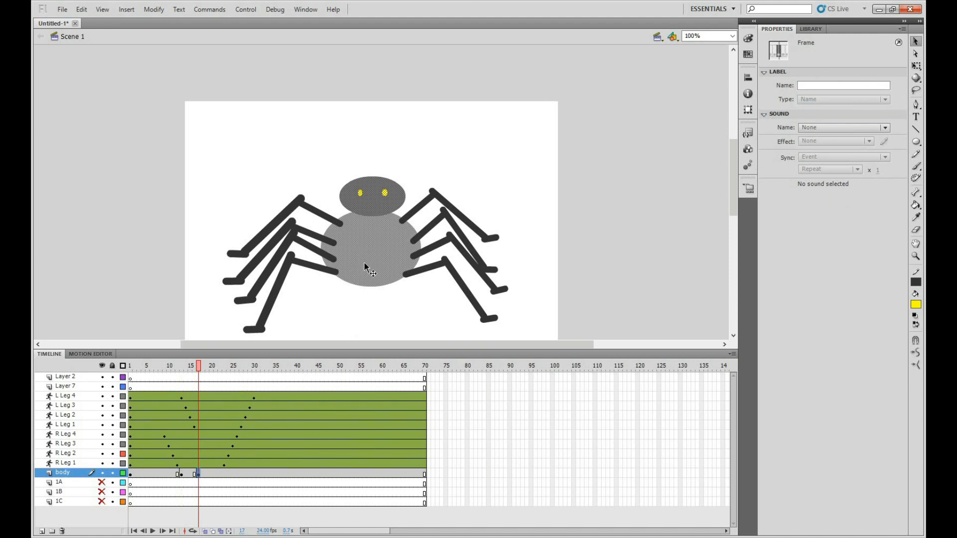
drag(366, 271, 366, 272)
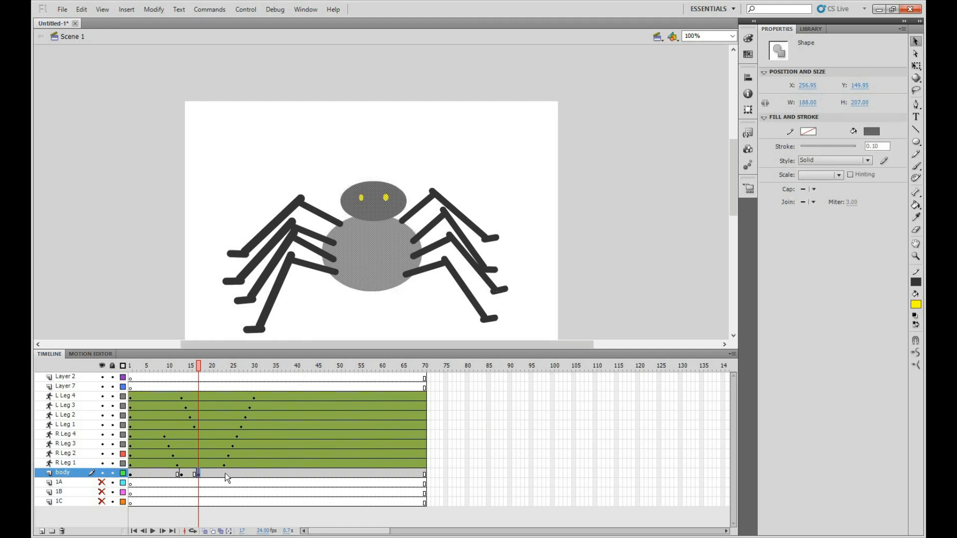
click(221, 474)
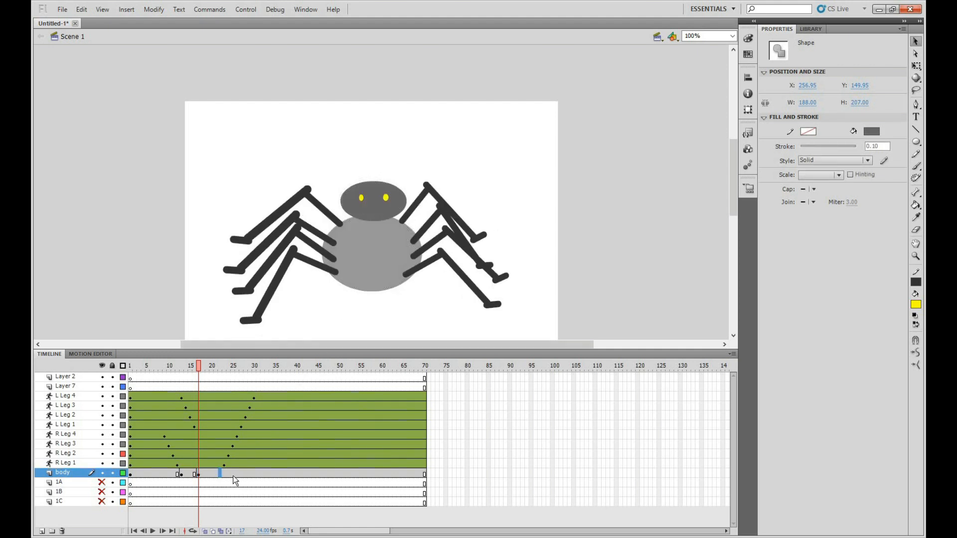
key(F6)
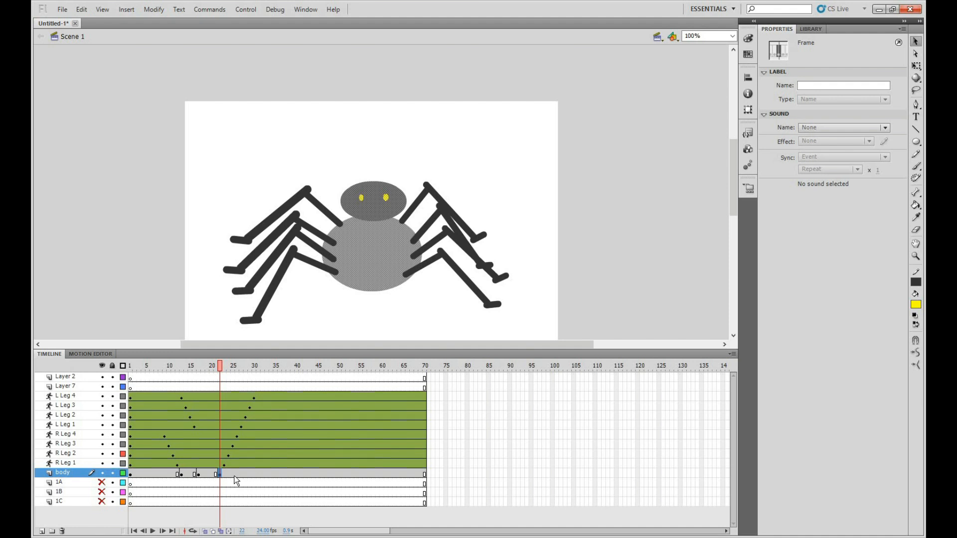
drag(370, 284, 369, 280)
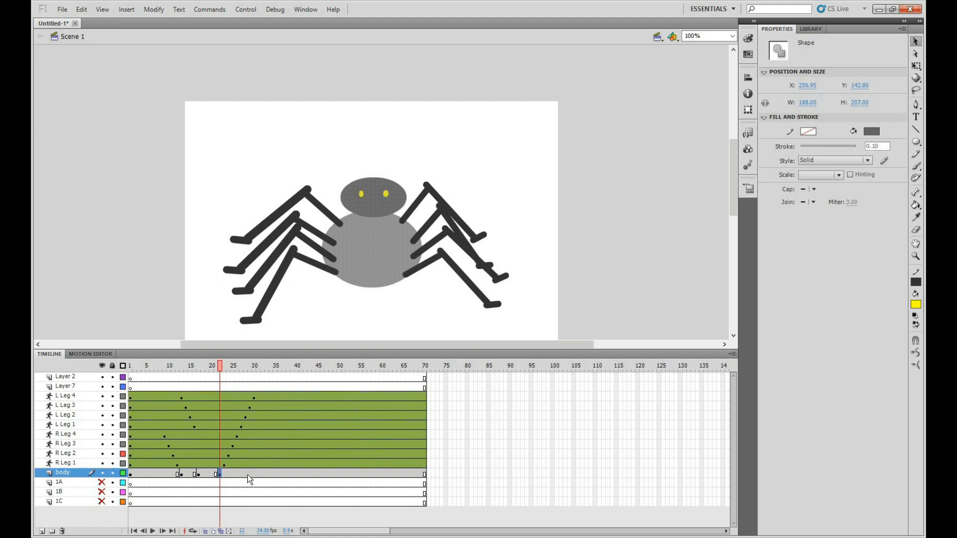
click(245, 474)
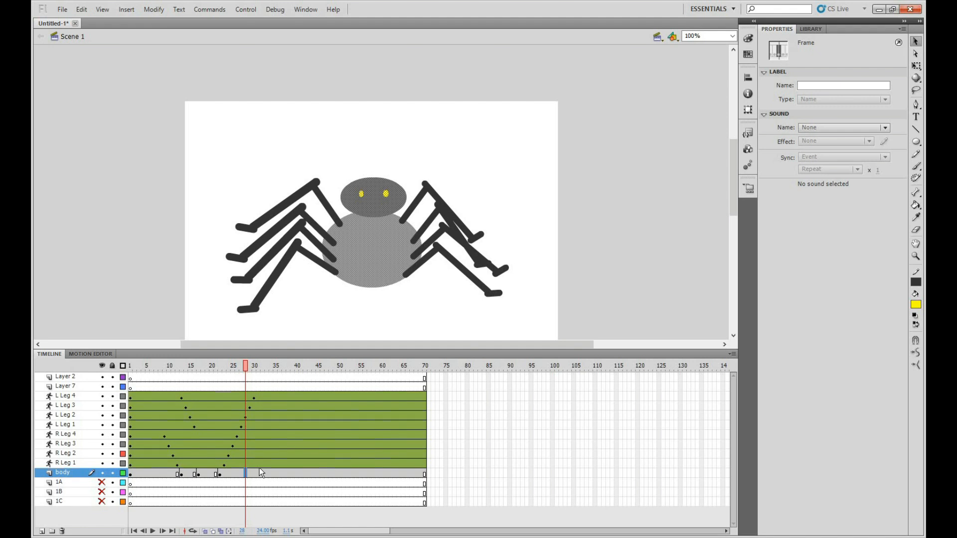
drag(369, 275, 366, 267)
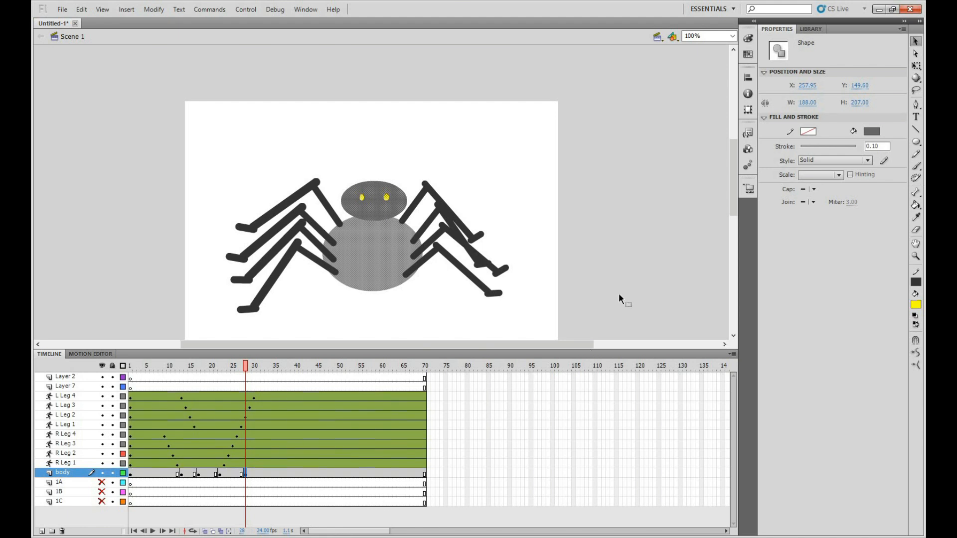
Test the movie to check the body movement, close the preview, and scrub and play the first frames in the timeline
key(ctrl+Return)
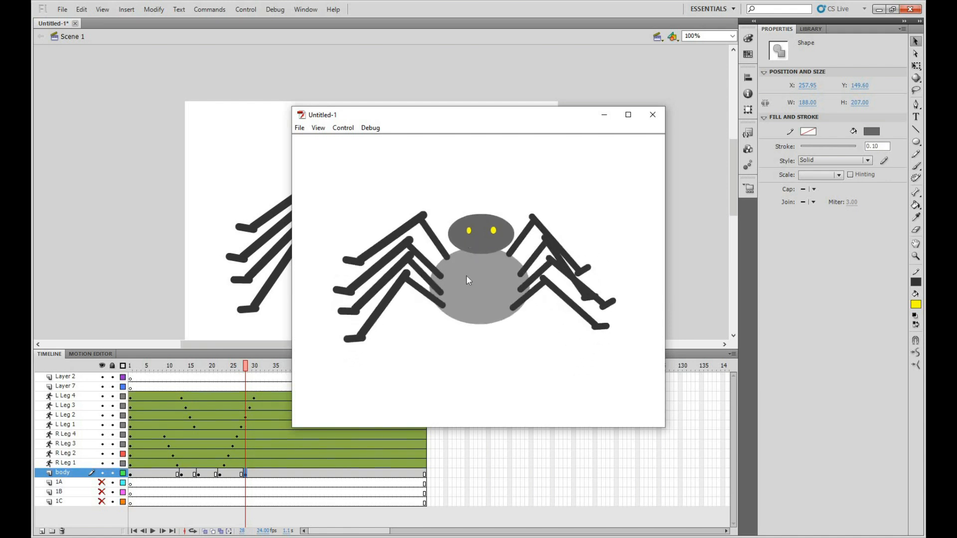
click(652, 116)
click(155, 474)
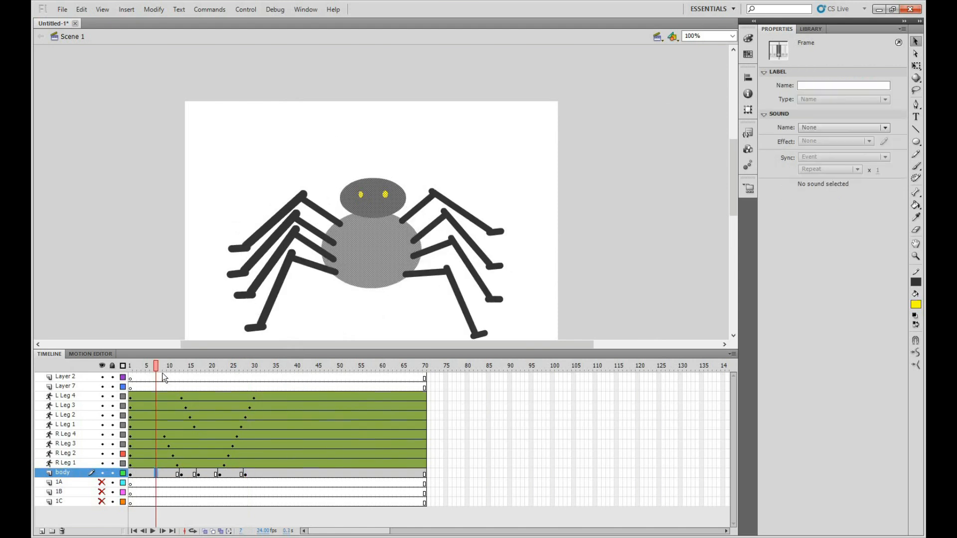
drag(156, 367, 188, 371)
key(Return)
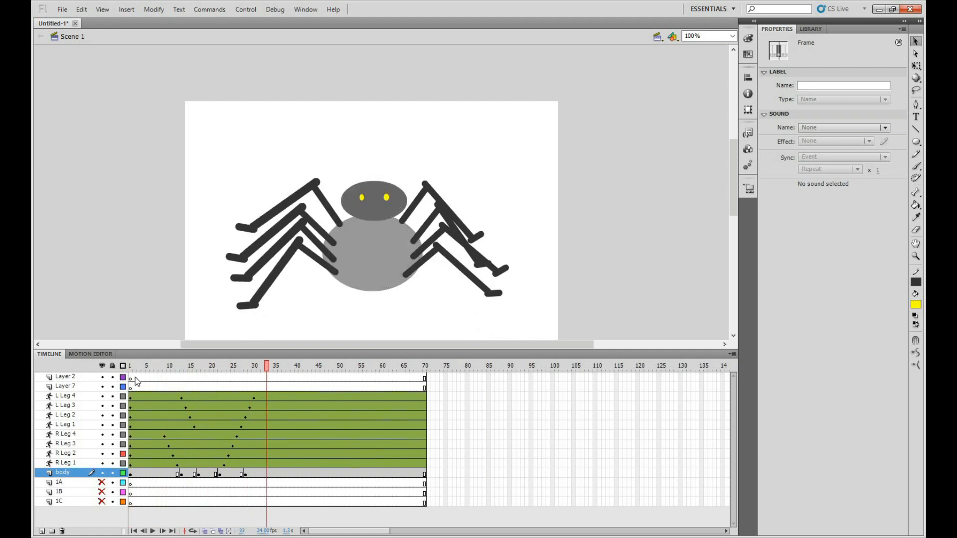
key(Return)
Create classic tweens on the body layer between the keyframes at frames 1, 13, 17, 22 and 28
click(157, 472)
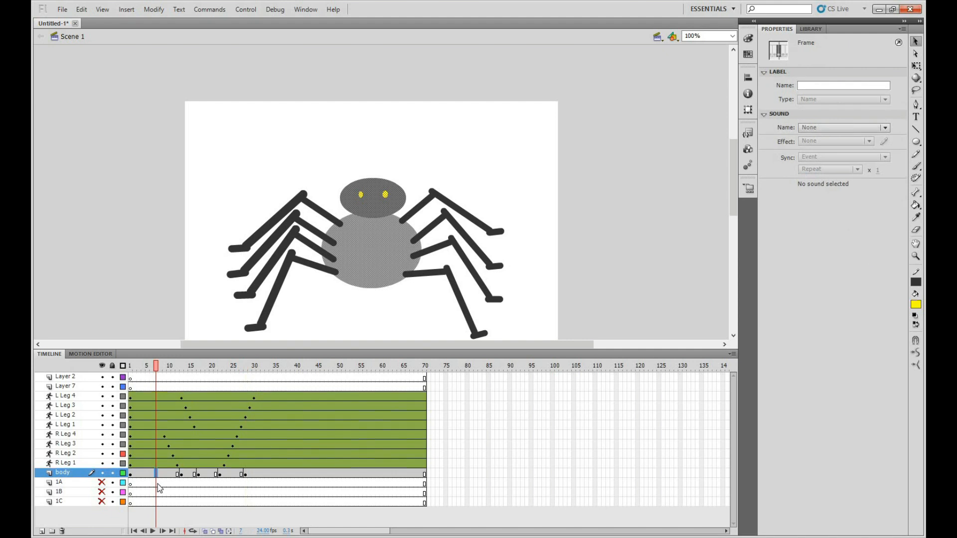
right_click(158, 473)
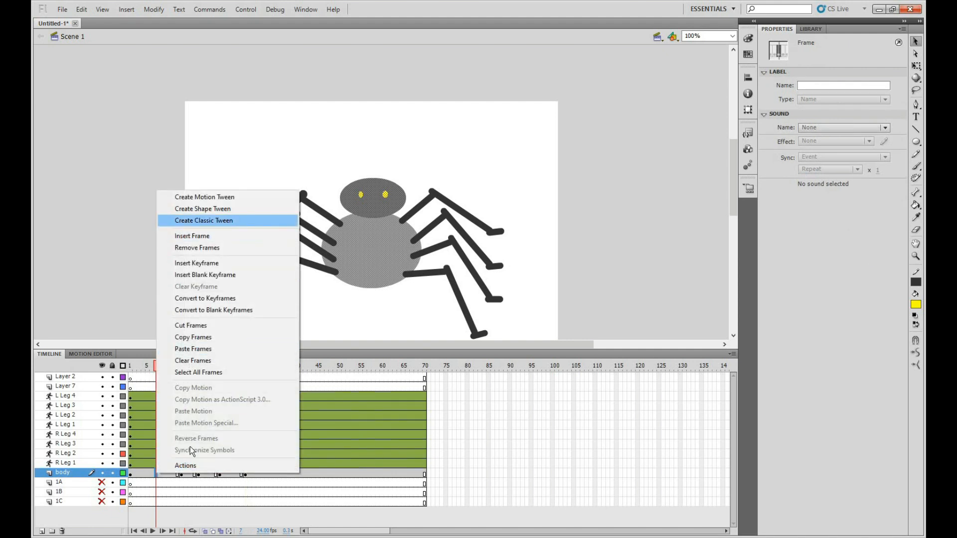
click(204, 221)
click(186, 472)
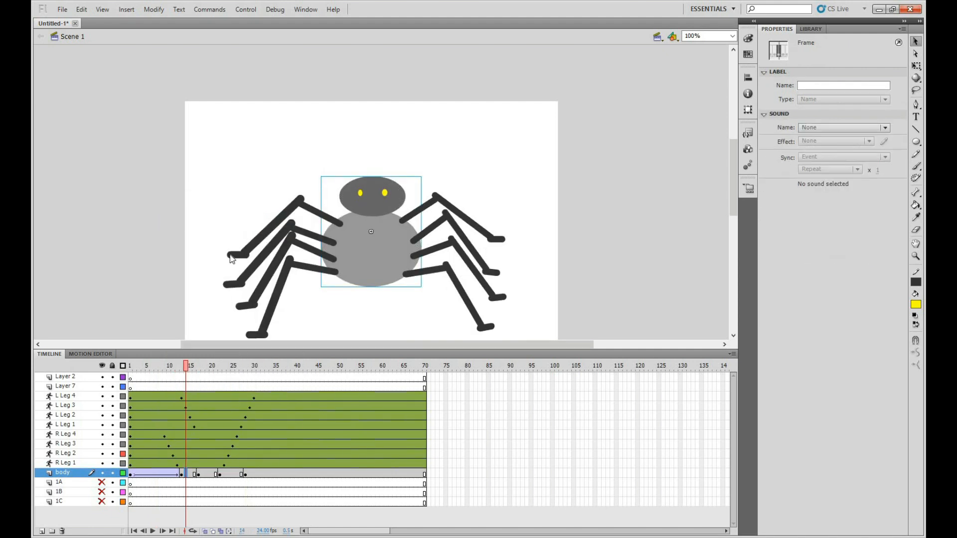
right_click(186, 473)
click(238, 222)
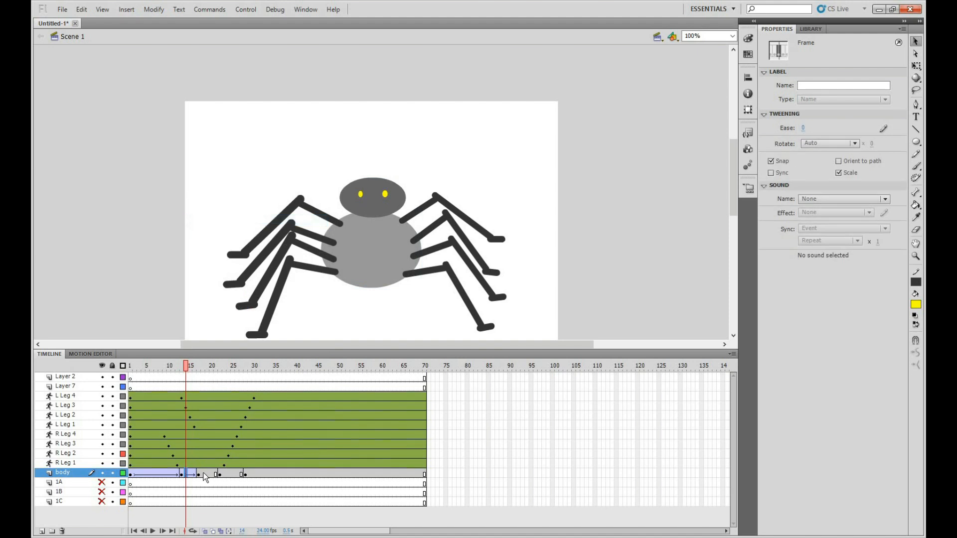
click(204, 473)
right_click(204, 473)
click(257, 221)
click(229, 474)
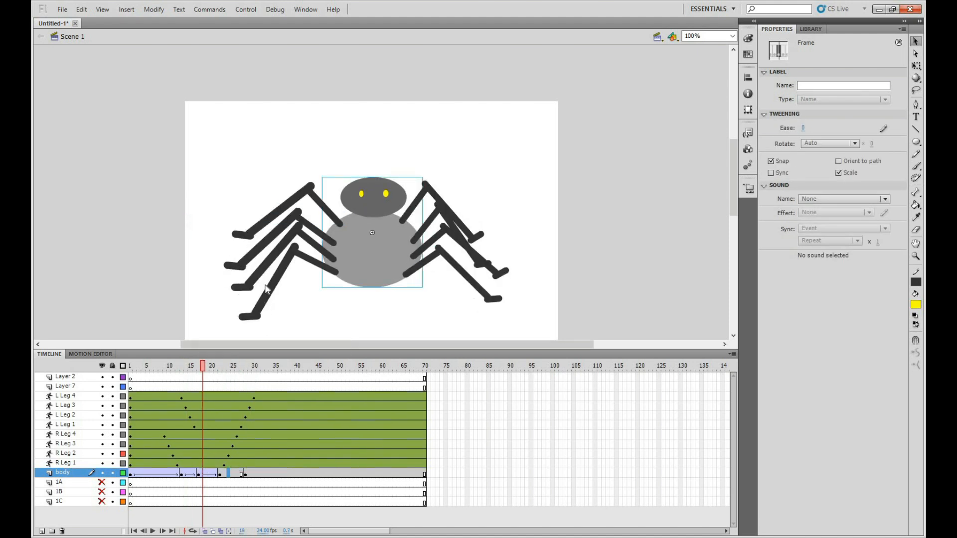
right_click(229, 473)
click(277, 220)
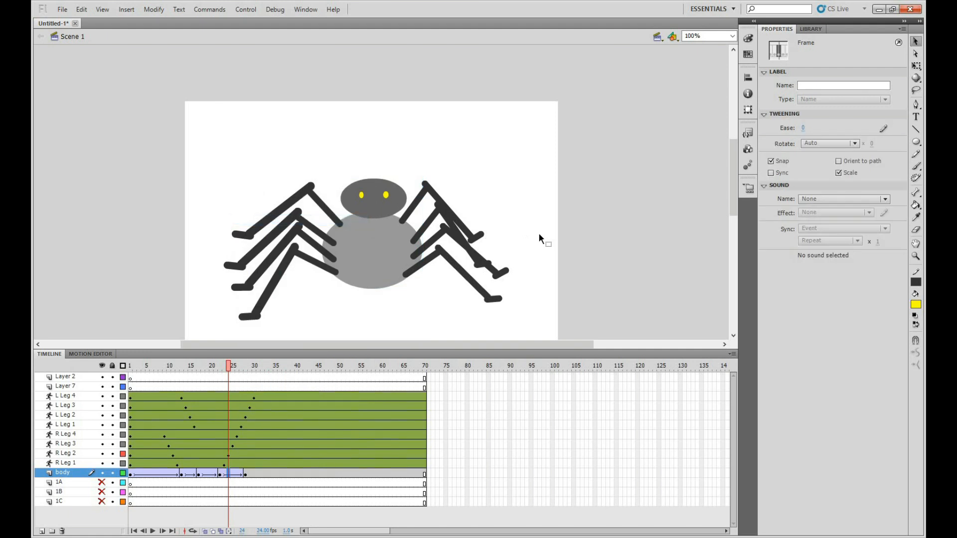
Test the movie with the tweened body, close the preview, and play and scrub the animation from frame 1
key(ctrl+Return)
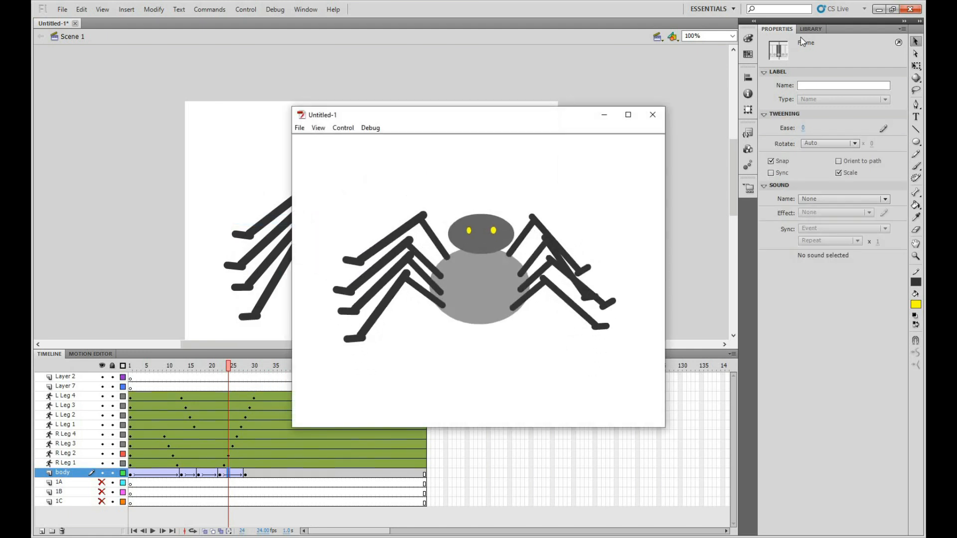
click(652, 115)
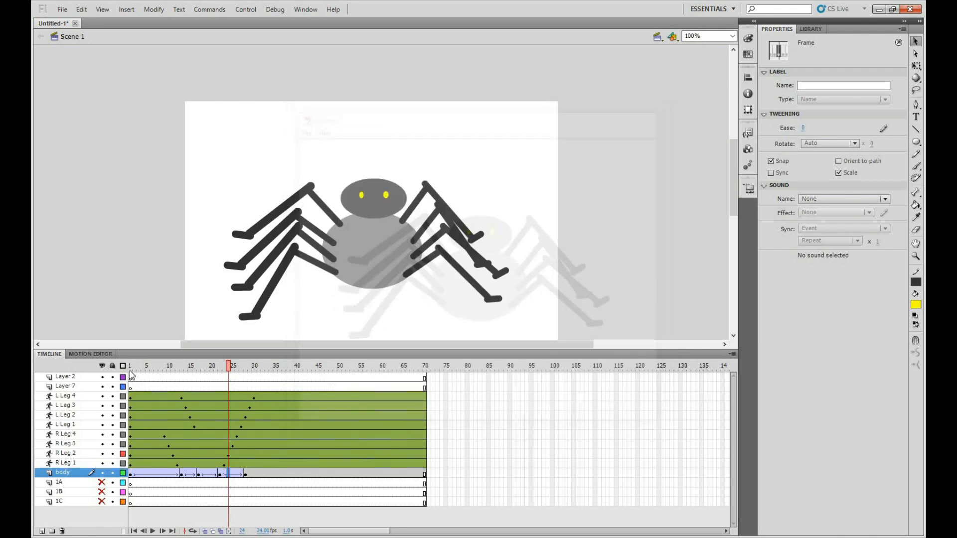
click(129, 366)
key(Return)
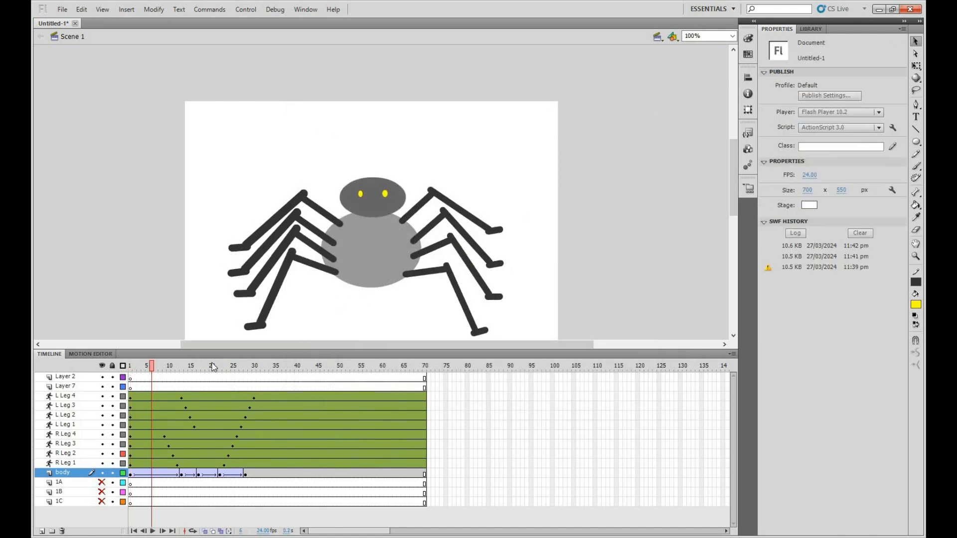
drag(264, 363, 131, 355)
drag(227, 354, 267, 355)
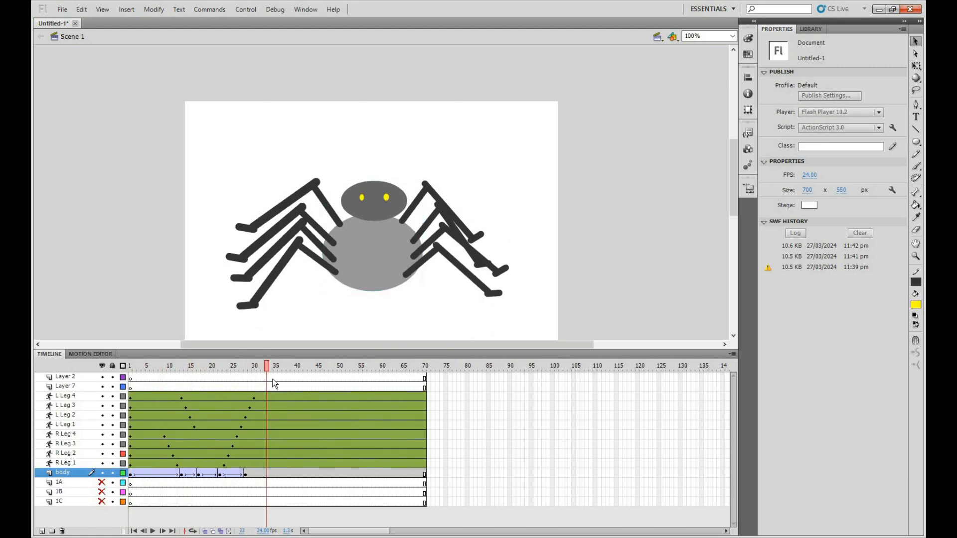
Remove frames 35 to 70 from all layers, then test the shortened movie and close the preview
click(276, 378)
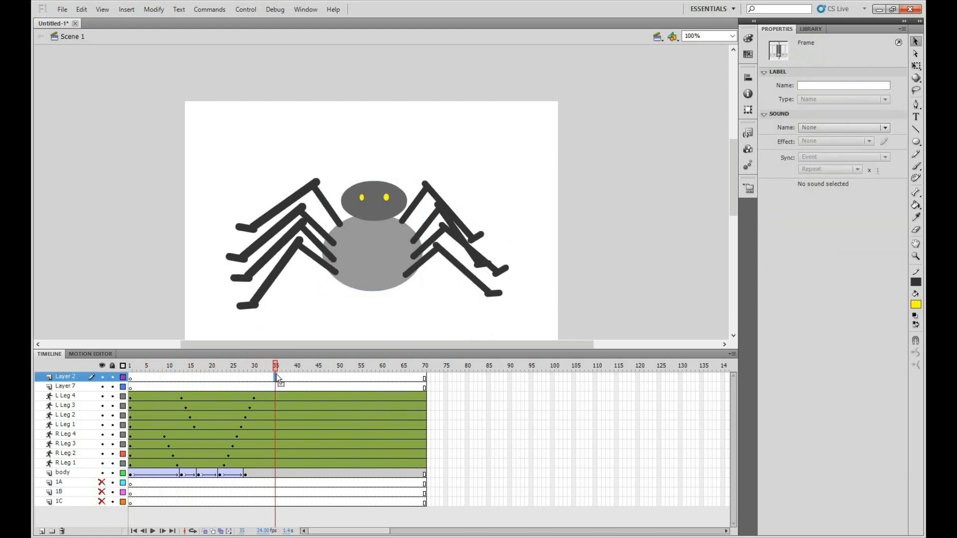
drag(433, 503, 333, 503)
drag(287, 450, 275, 372)
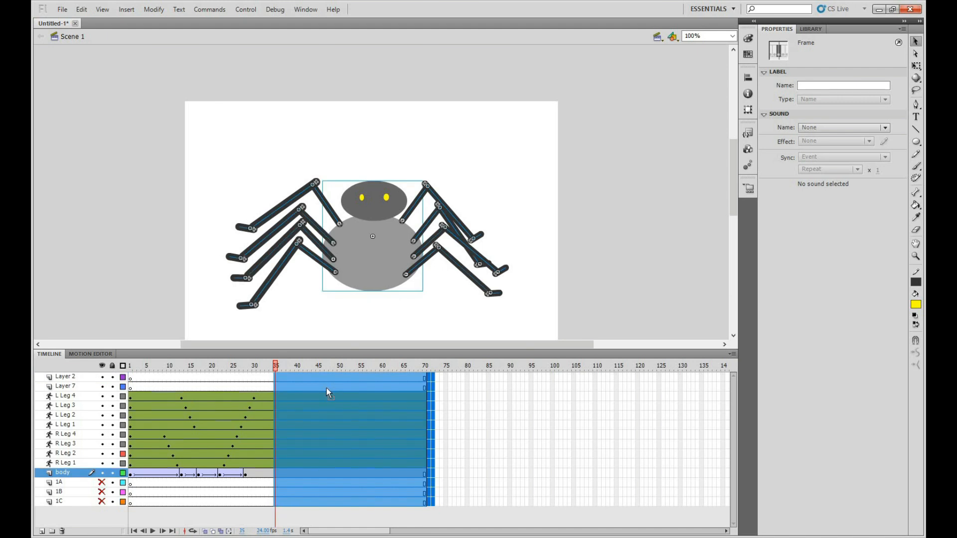
right_click(326, 390)
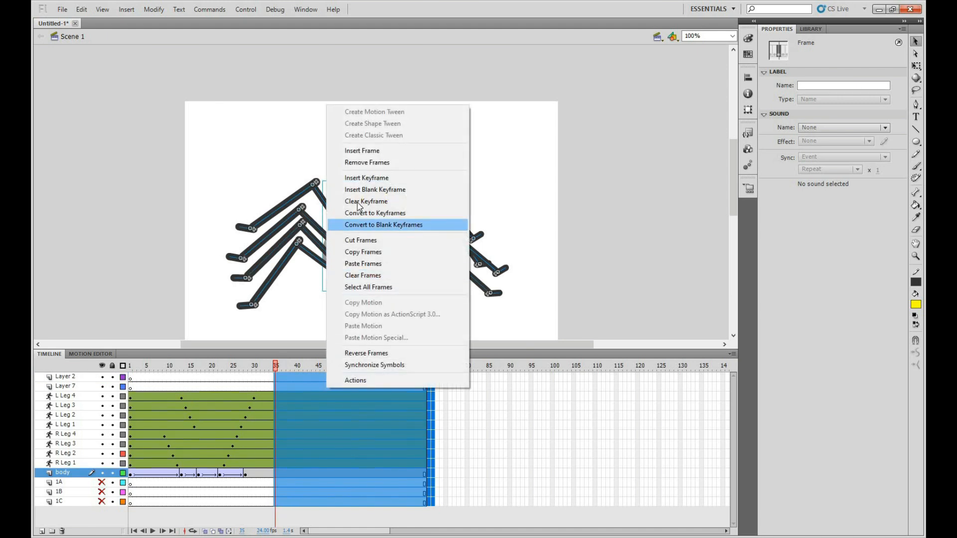
click(366, 162)
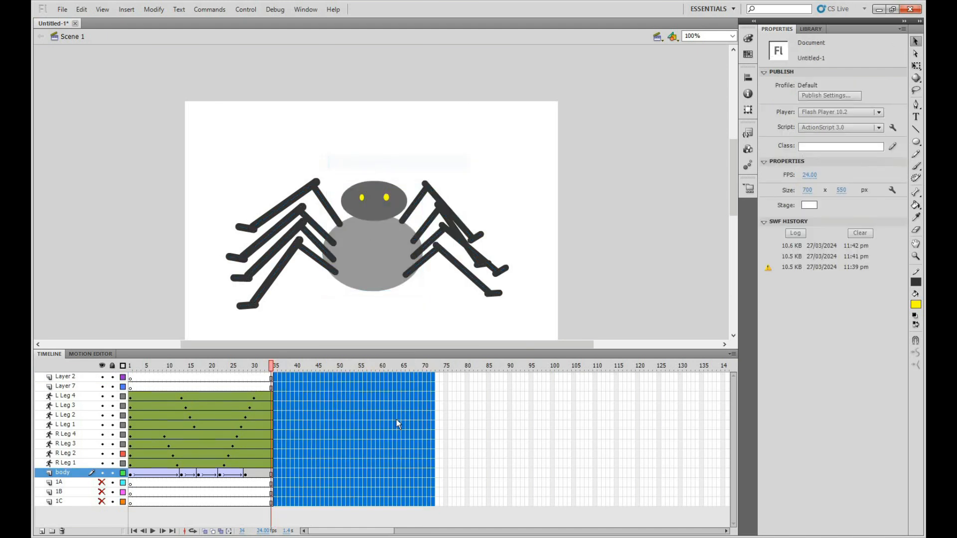
click(281, 370)
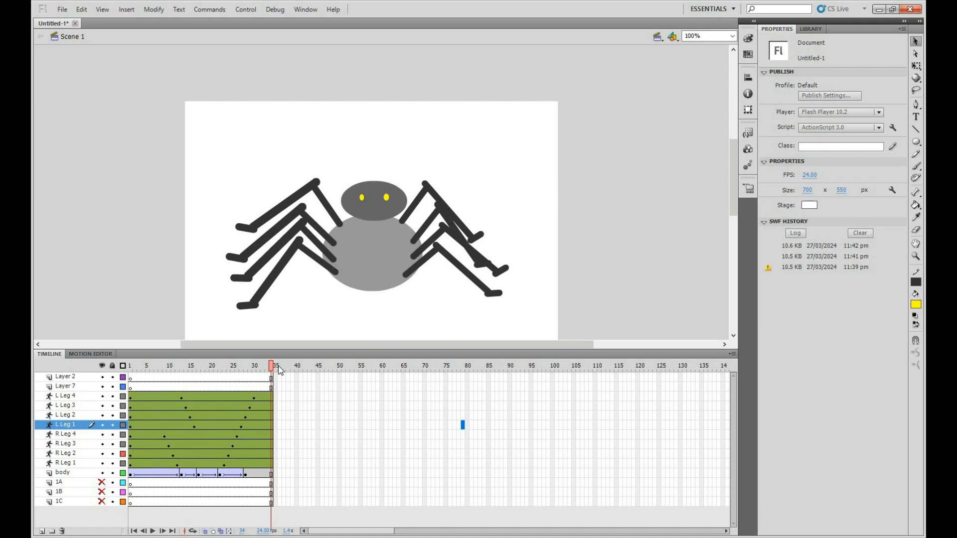
key(ctrl+Return)
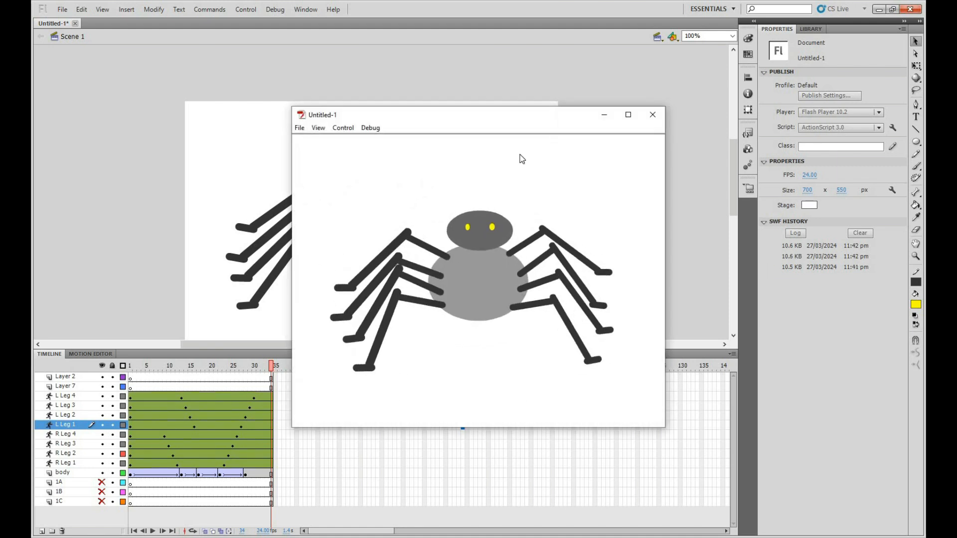
click(652, 115)
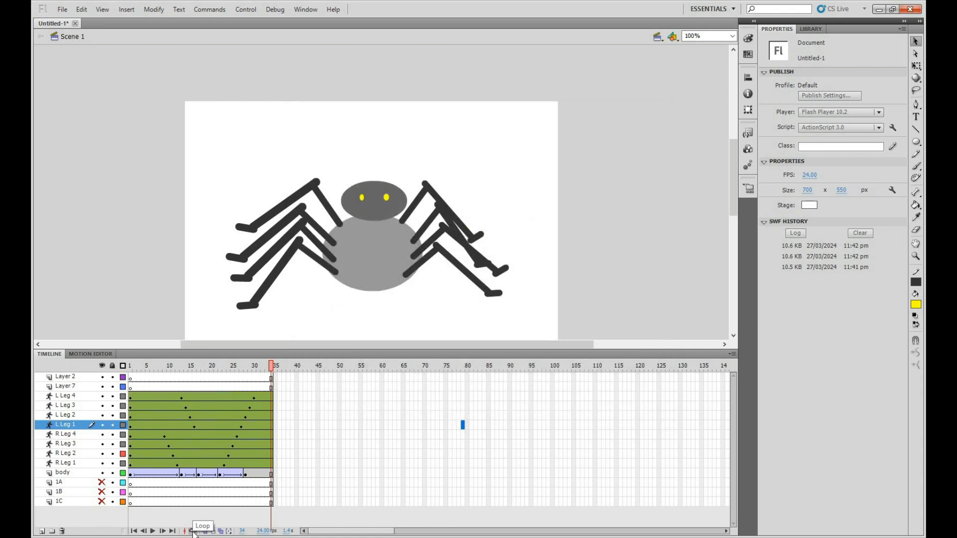
Loop timeline playback over frames 1 to 34 to check the cycle, turn looping off, and reduce the timeline's height
click(193, 532)
drag(240, 365, 129, 366)
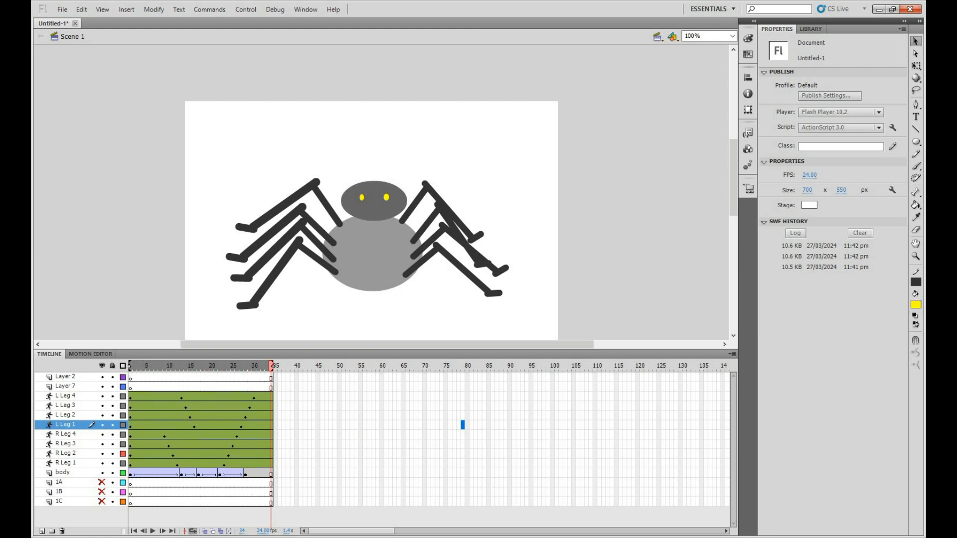
click(153, 531)
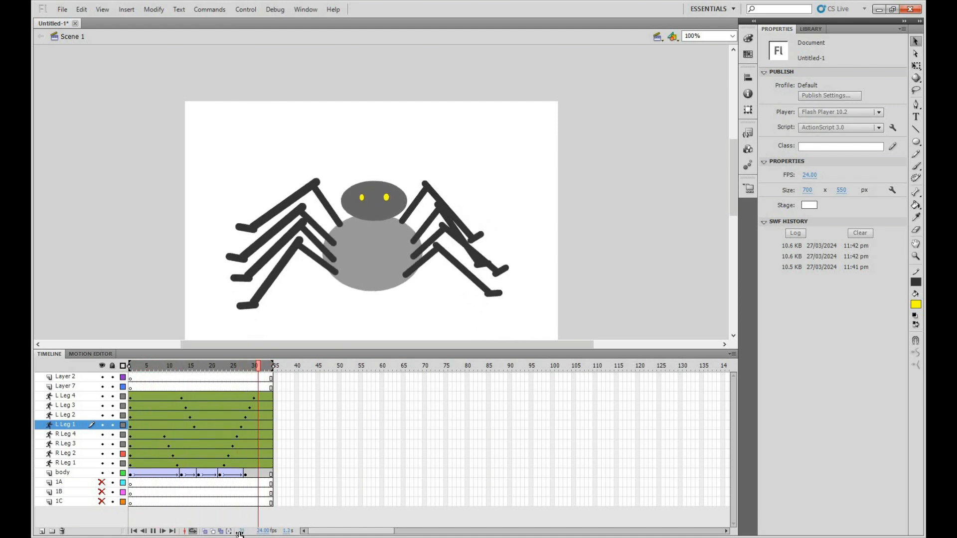
click(153, 531)
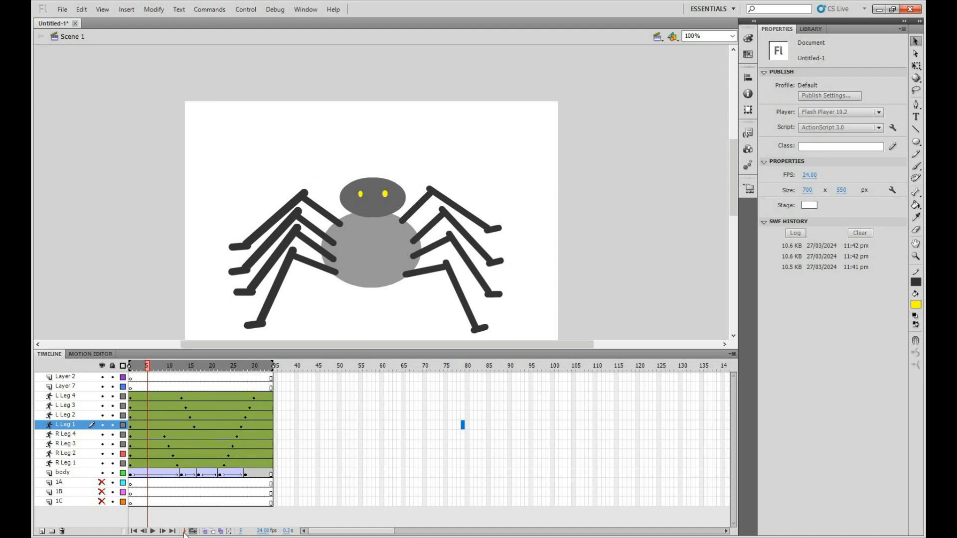
click(193, 531)
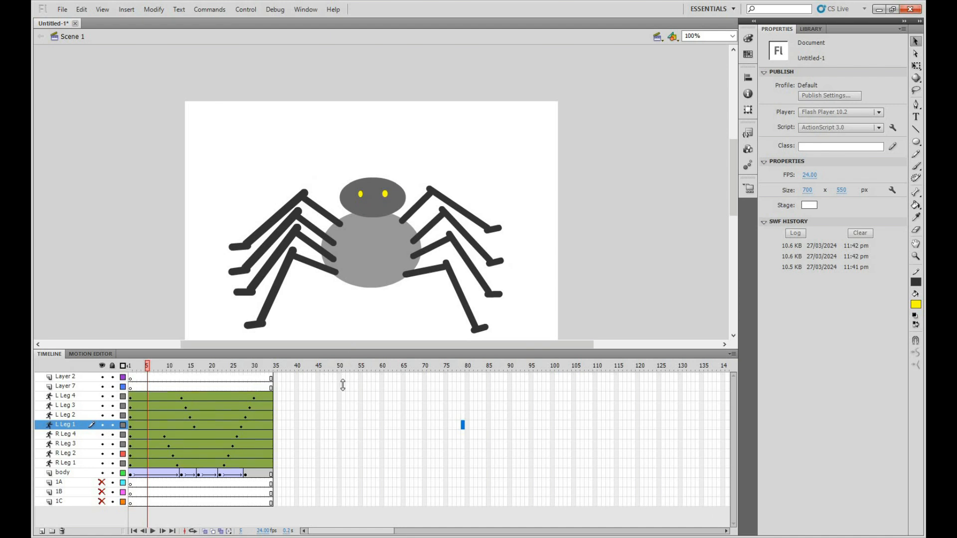
drag(343, 385, 343, 380)
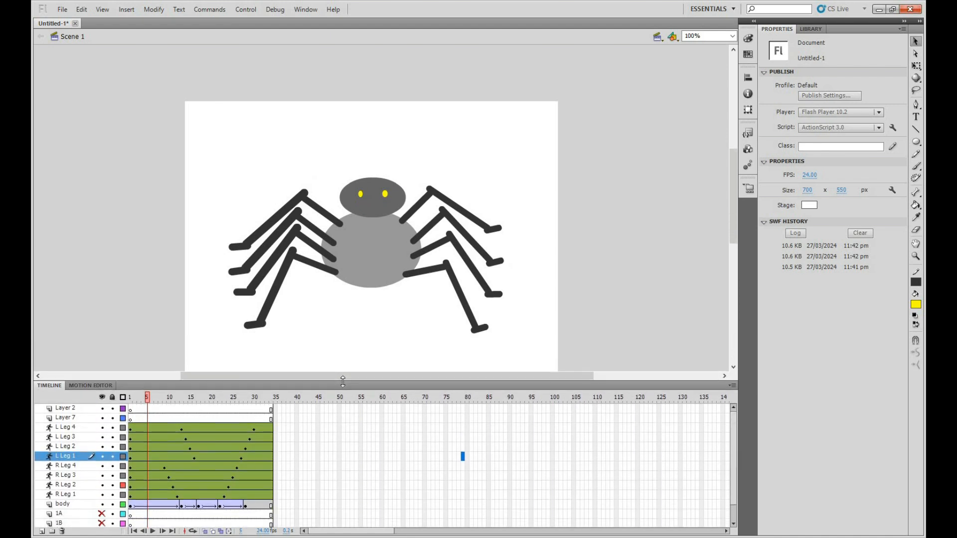